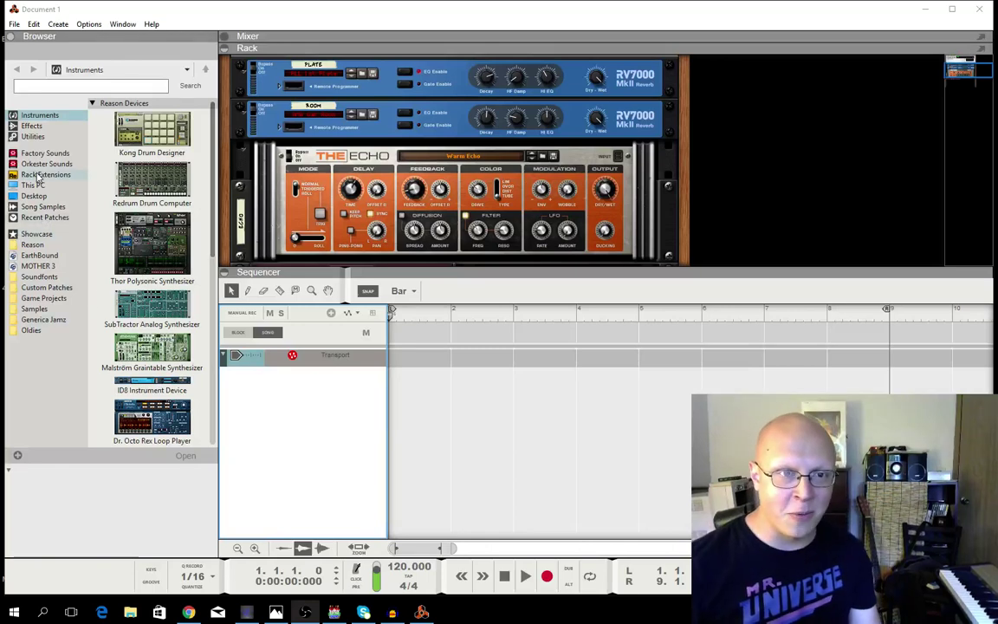
Add an instrument track with the Keyboard - Fezzy Grand Piano patch from the Custom Patches folder.
left_click(43, 303)
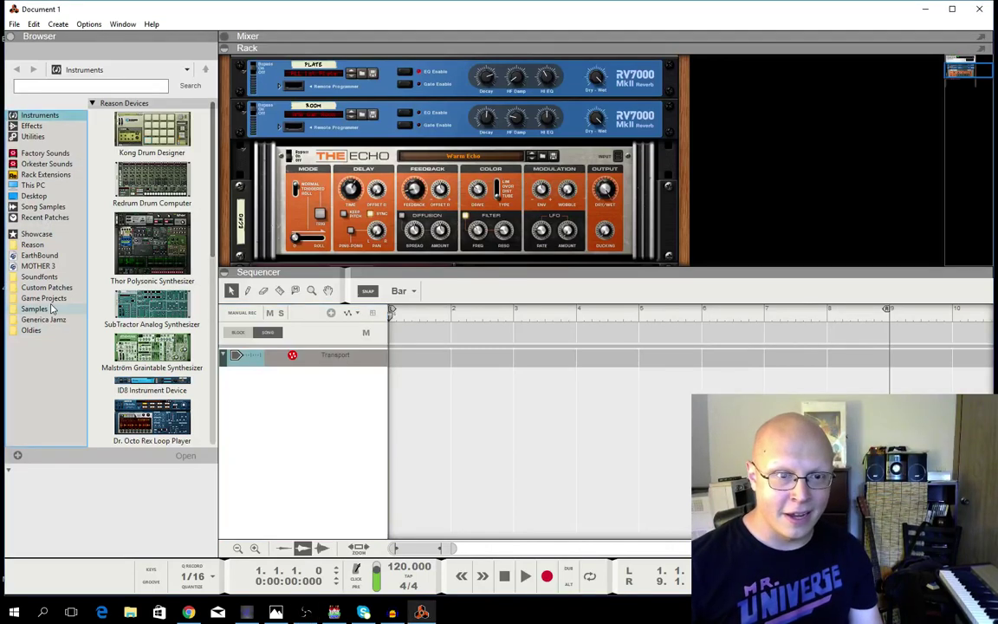
left_click(40, 306)
left_click(39, 288)
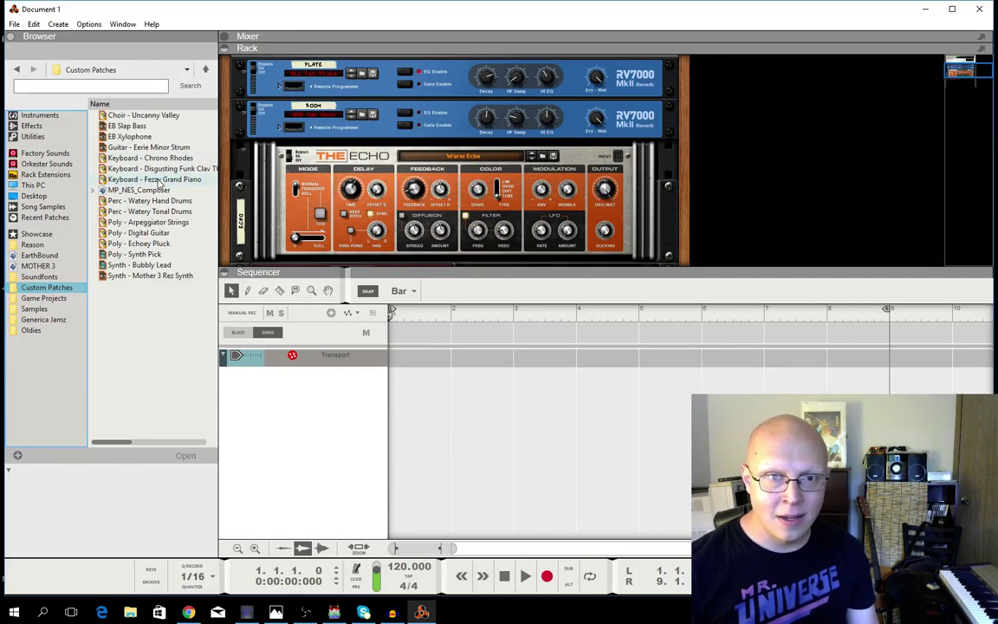
left_click_drag(152, 180, 295, 409)
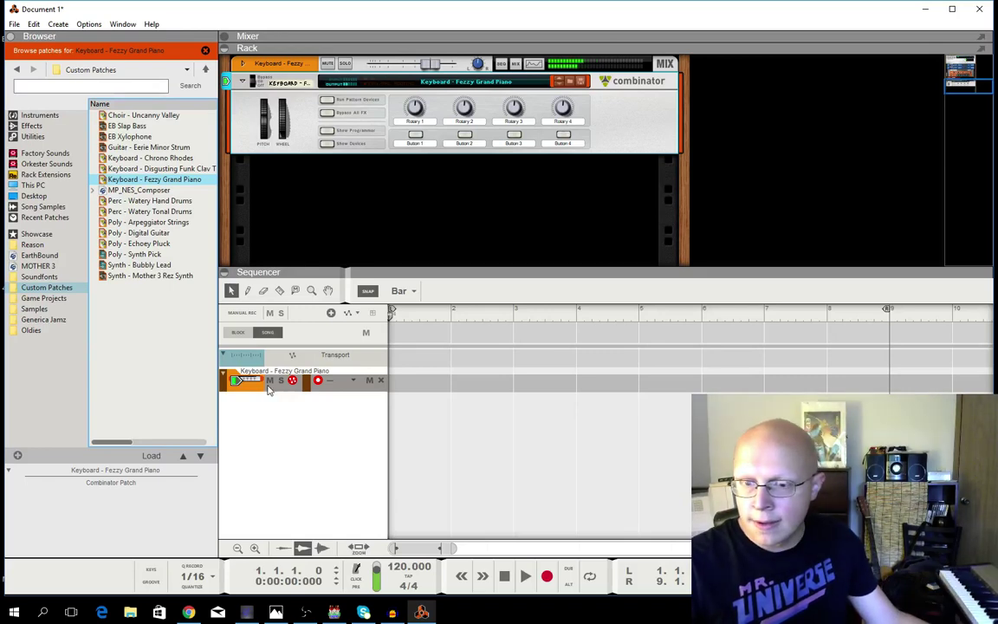
Switch to the Composition Quest Log PDF in Microsoft Edge and read through its writing prompts.
left_click(130, 612)
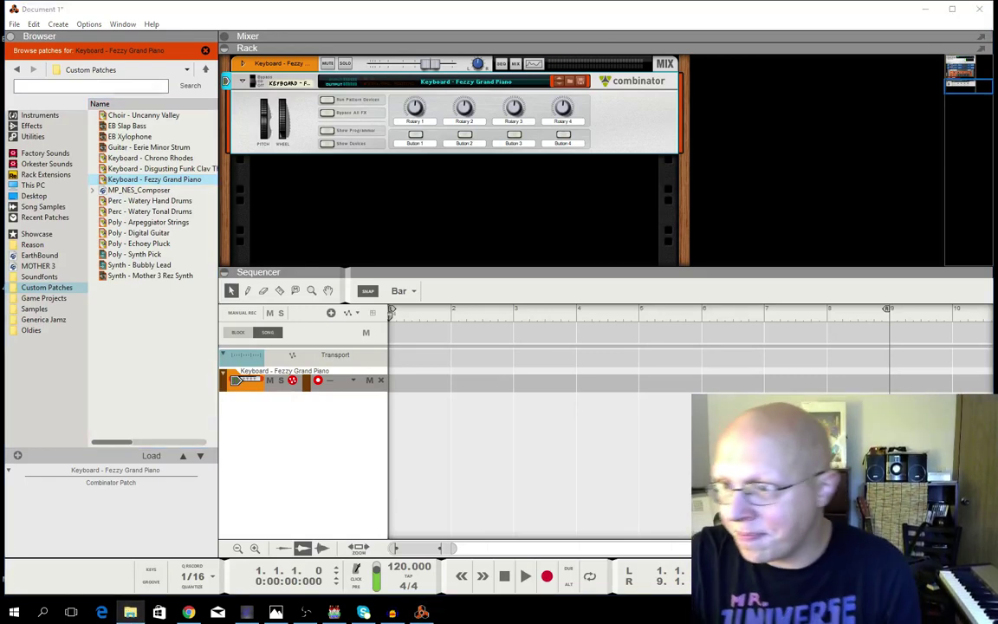
left_click(101, 612)
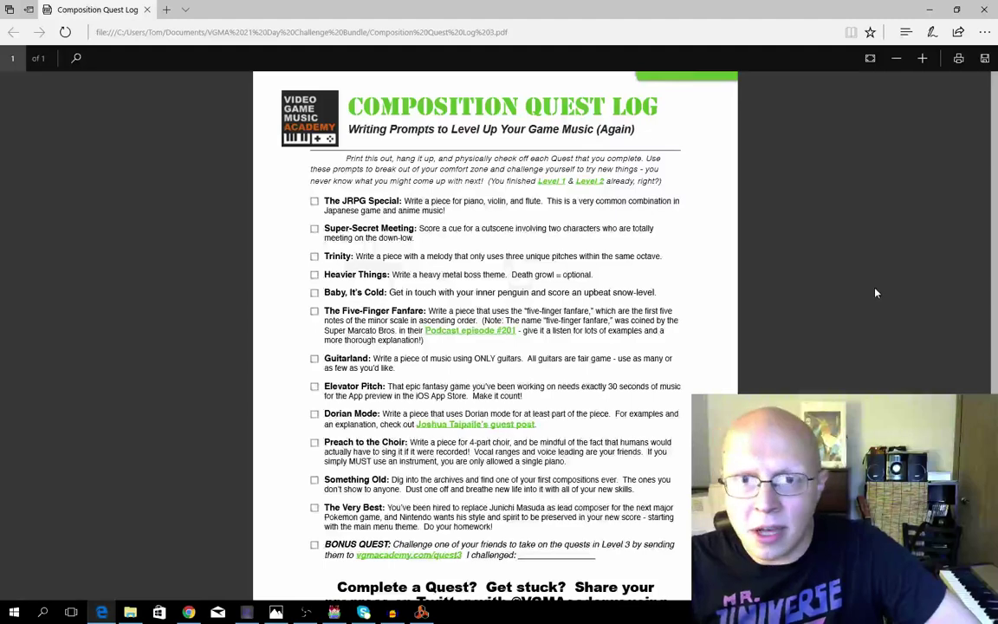
scroll(878, 294, "down", 1)
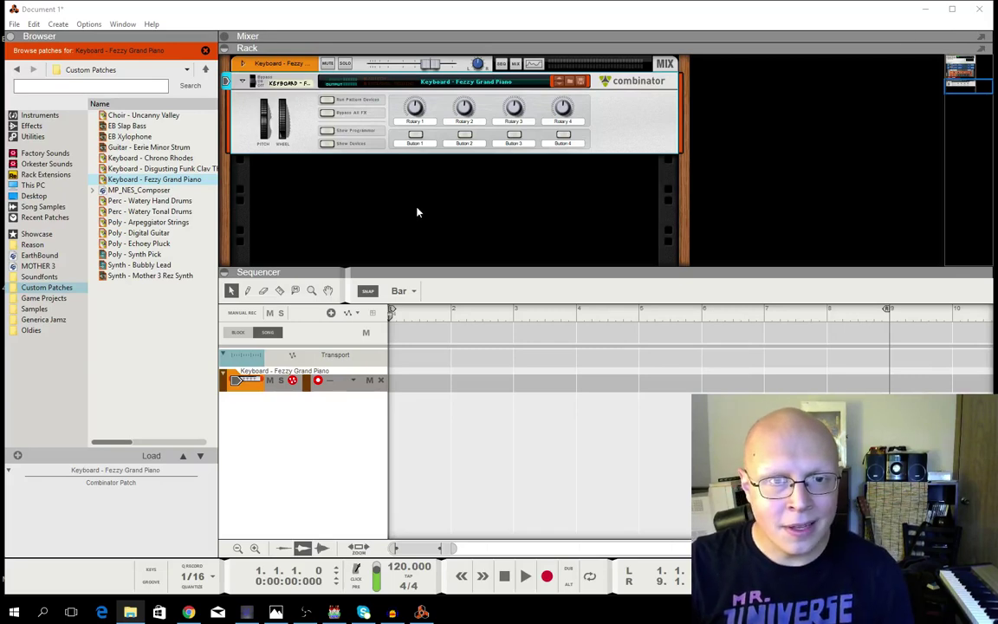
Add a second instrument track with Poly - Echoey Pluck and replace its patch with Poly - Synth Pick.
left_click(134, 254)
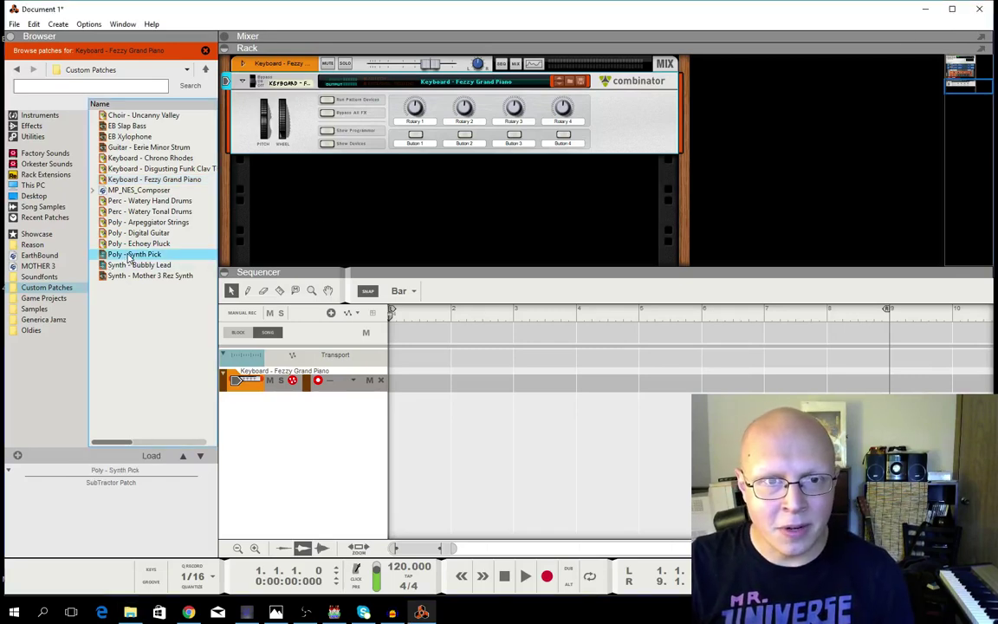
left_click_drag(135, 246, 313, 439)
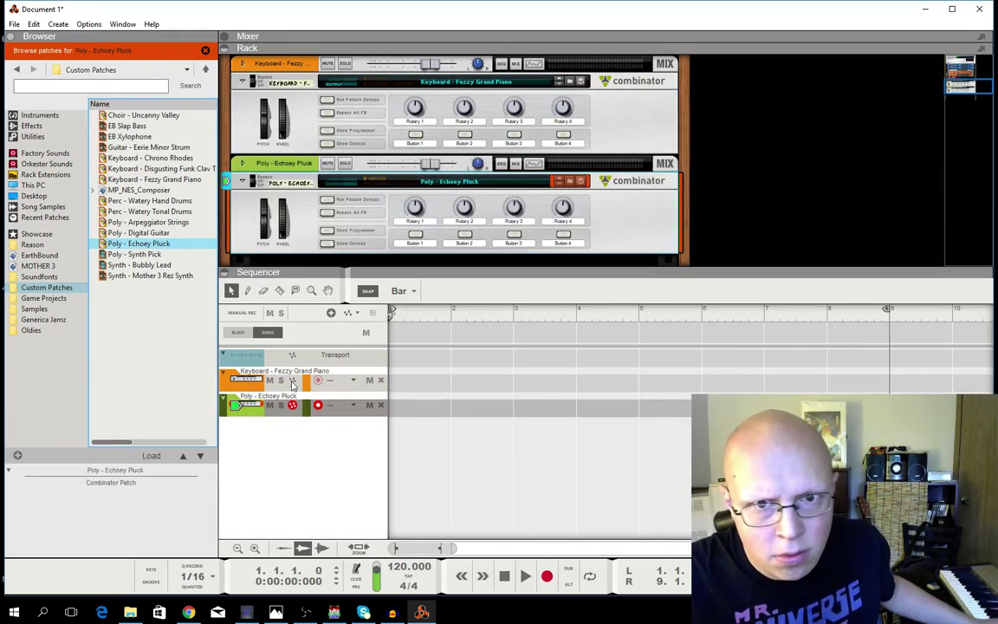
left_click(329, 244)
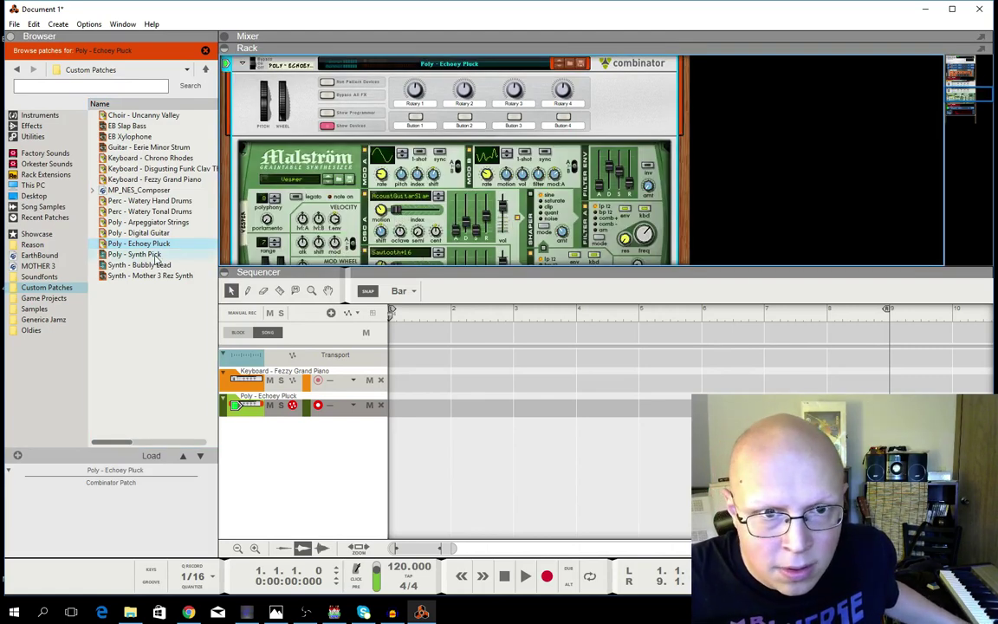
left_click_drag(134, 254, 396, 221)
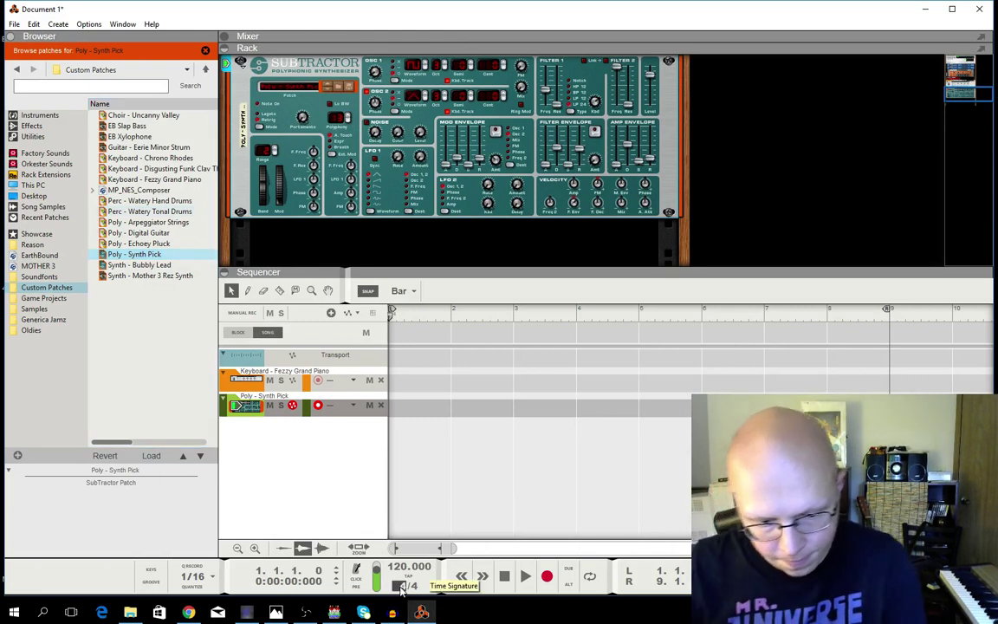
Set the time signature to 3/4 and record a part about 27 bars long on the Poly - Synth Pick track.
scroll(401, 587, "down", 1)
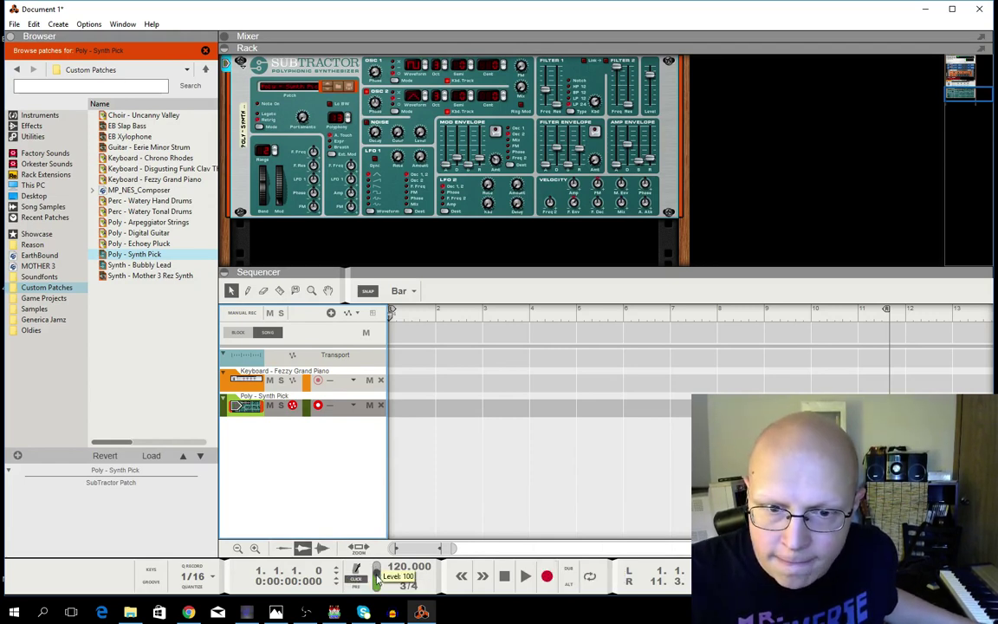
left_click(548, 580)
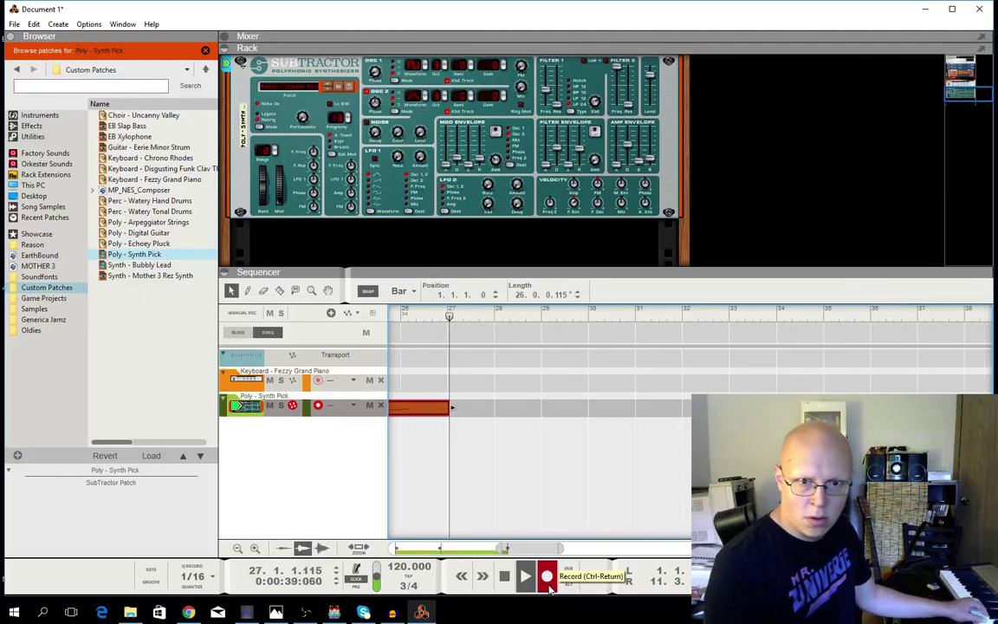
key("space")
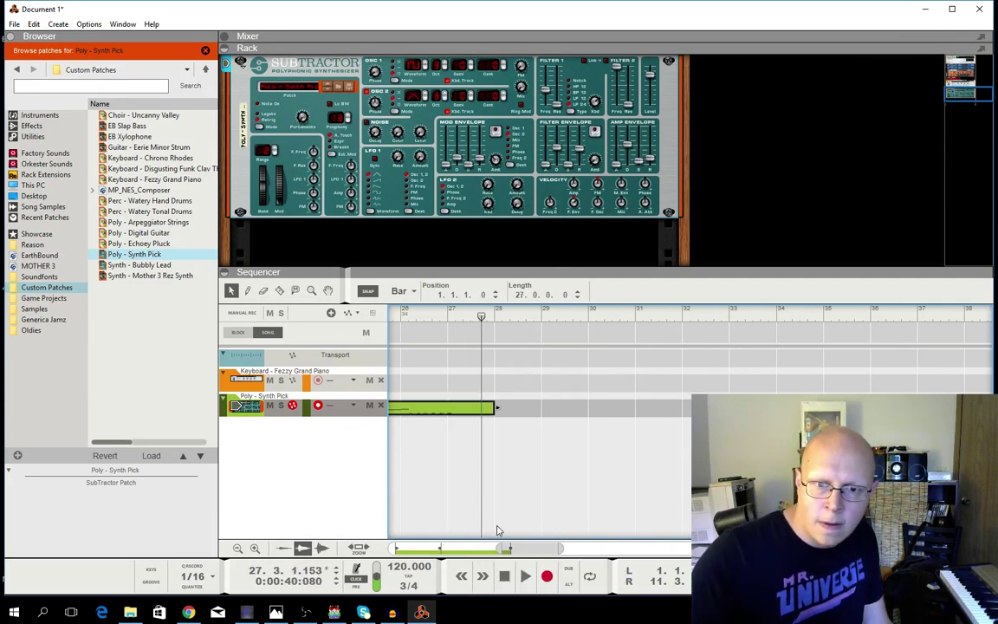
Record a part about 29 bars long on the Keyboard - Fezzy Grand Piano track, starting from bar 1.
left_click_drag(495, 551, 397, 550)
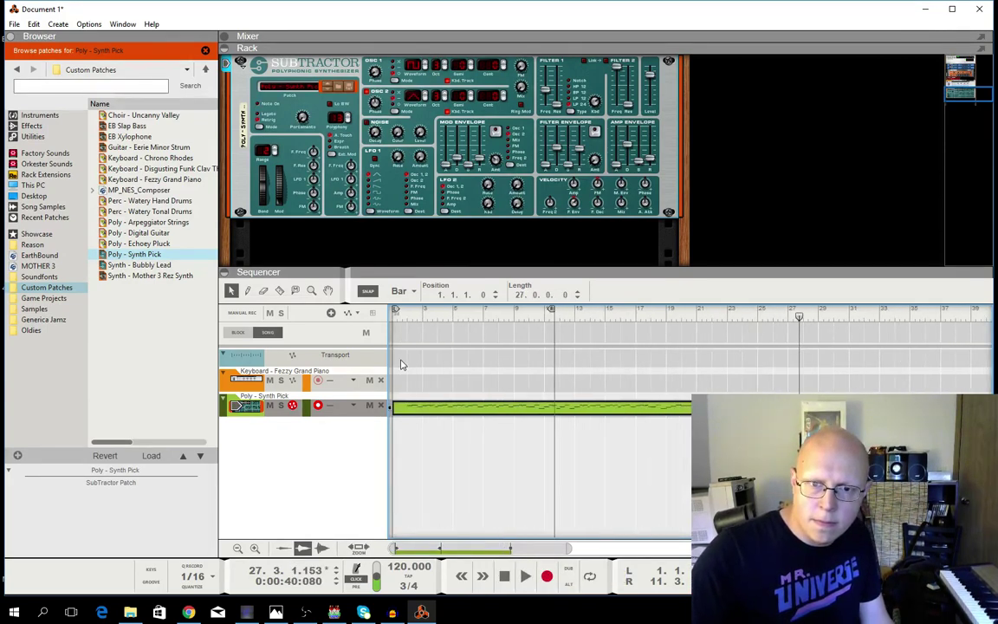
left_click(401, 308)
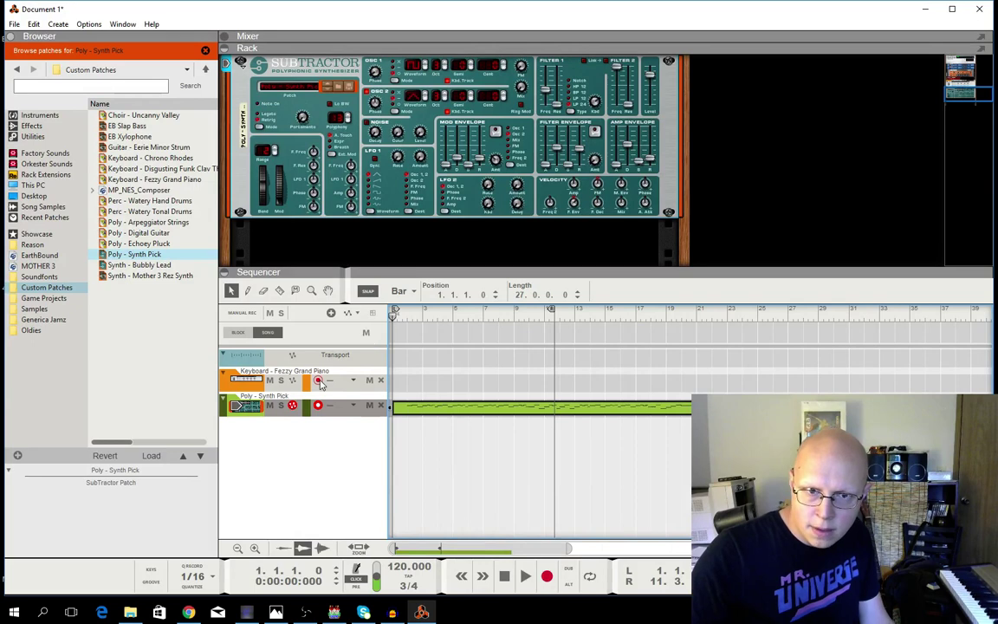
left_click(318, 381)
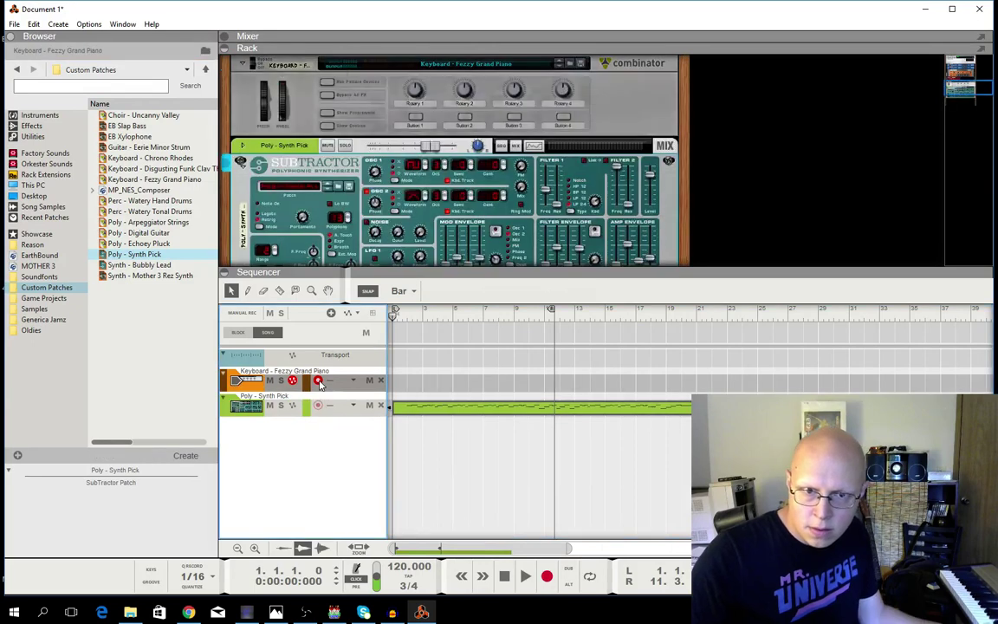
left_click(548, 583)
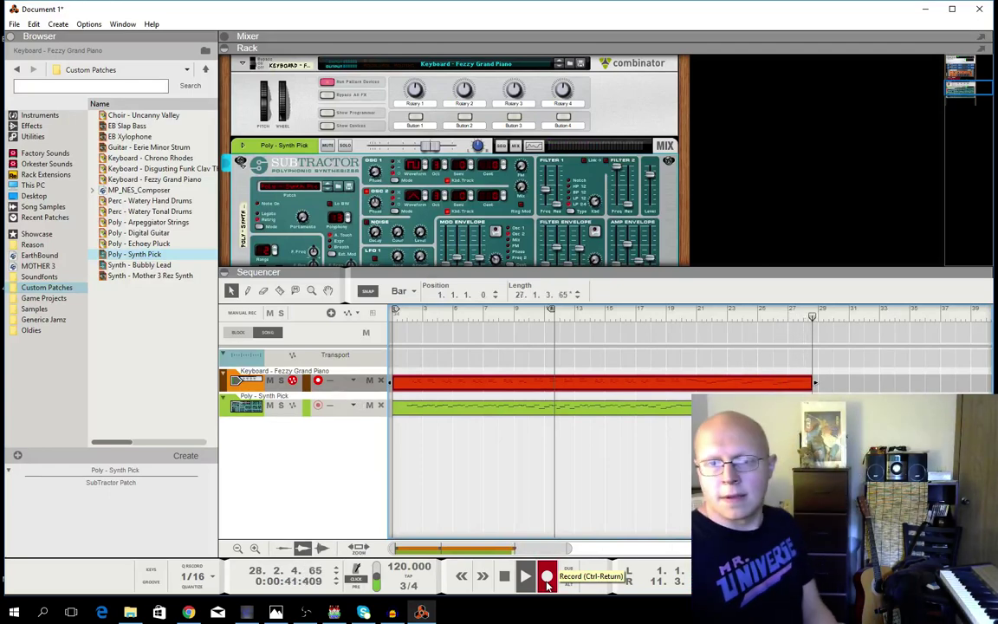
key("space")
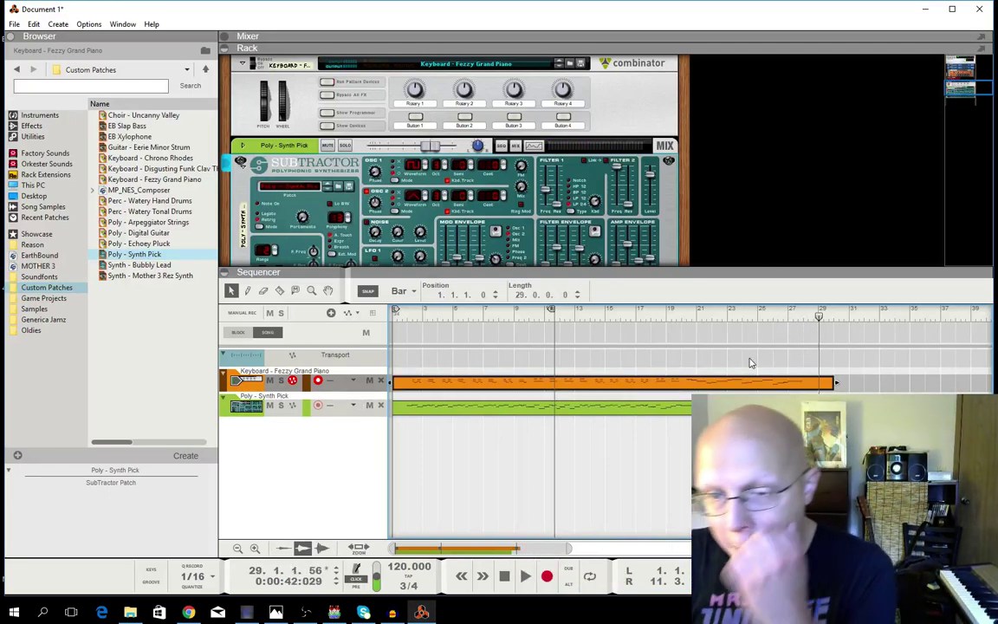
Play the piano clip from bar 22, then end its phrase with the D4 note at about bar 26, deleting the other notes there.
left_click(712, 314)
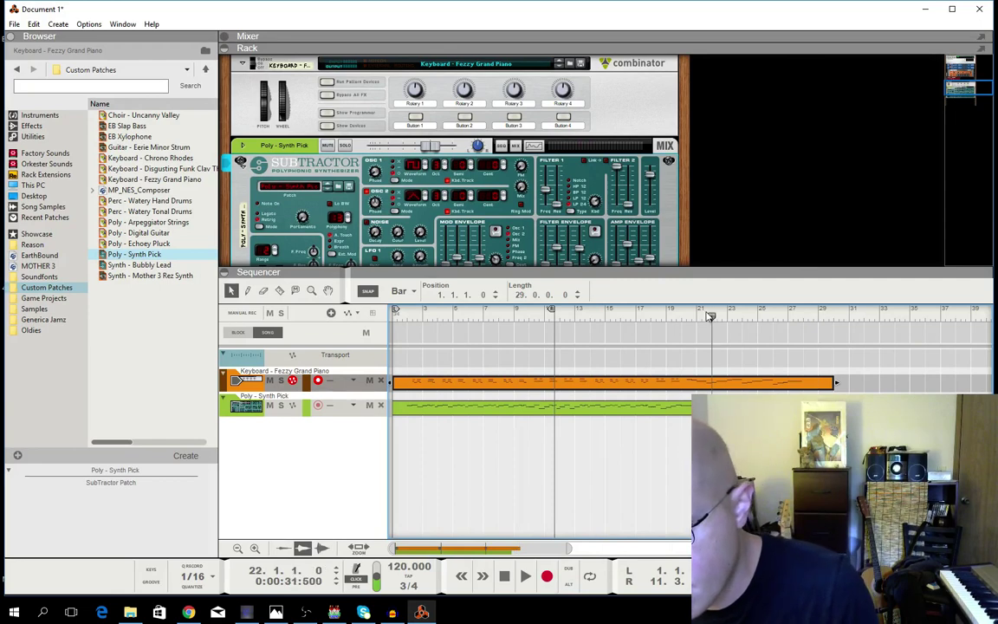
key("space")
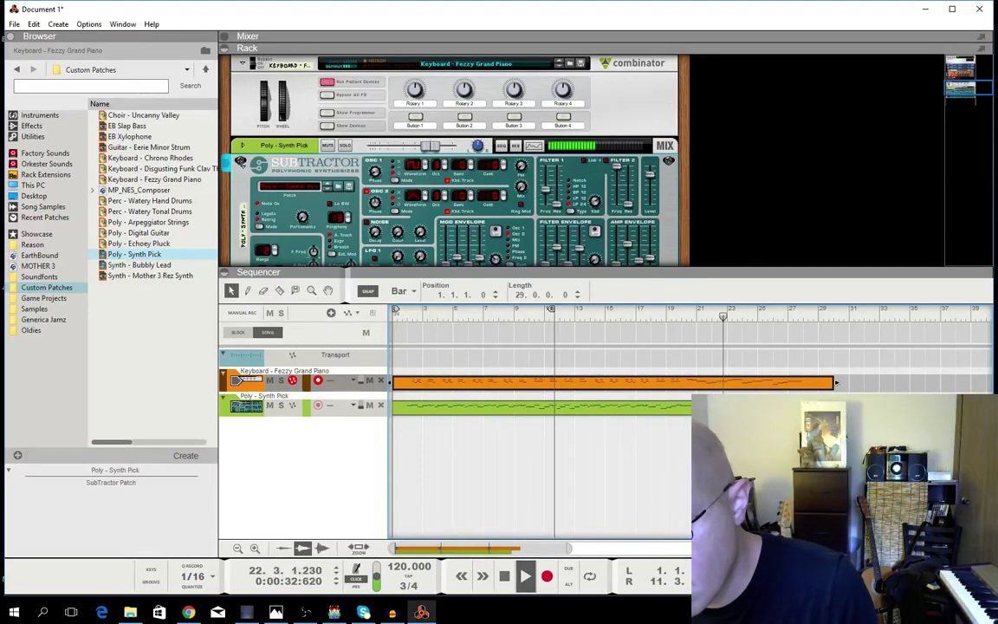
key("space")
double_click(772, 390)
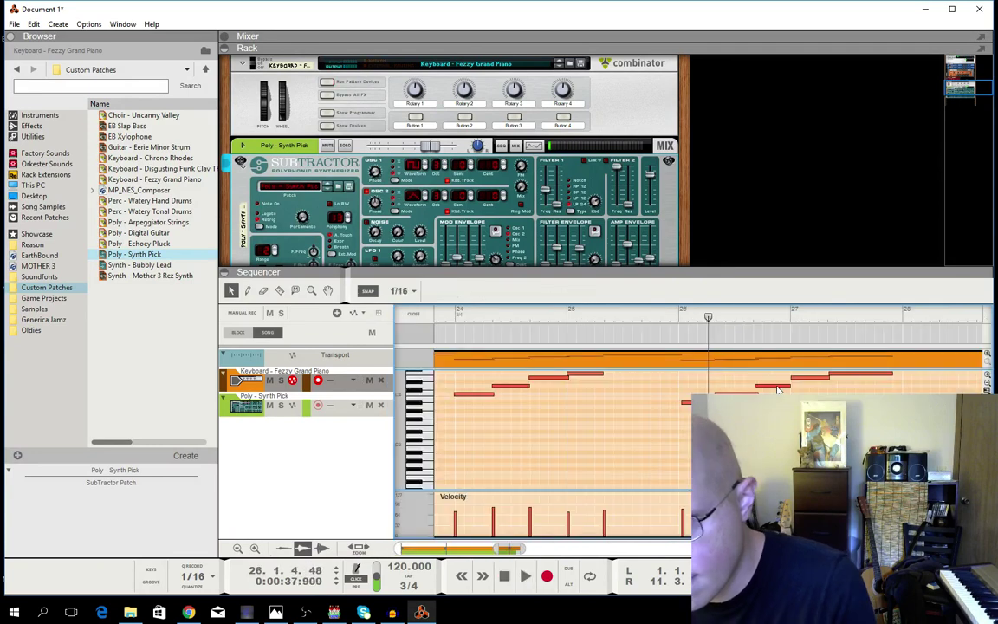
scroll(546, 429, "up", 3)
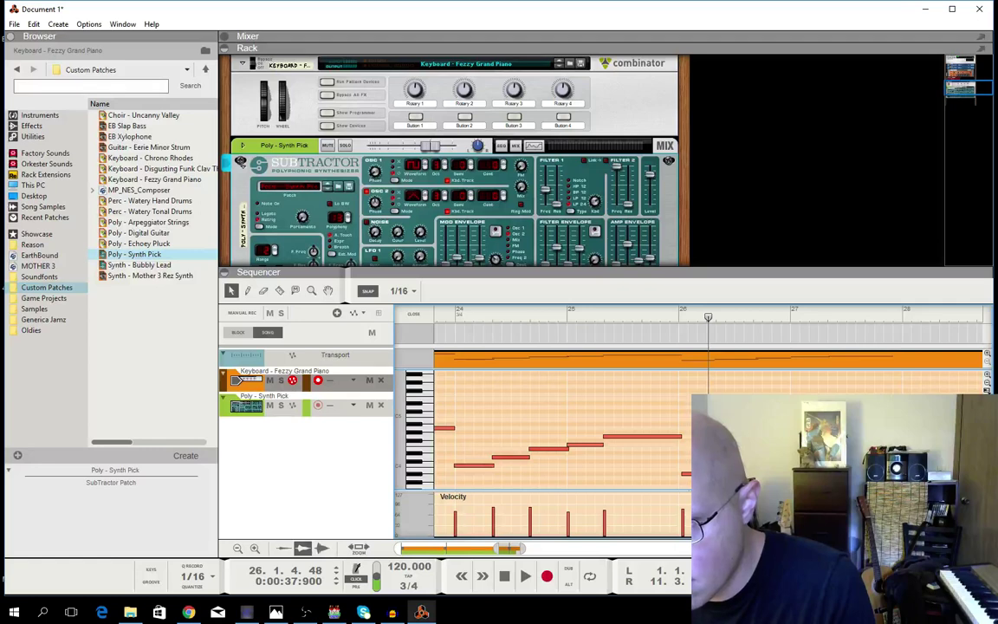
left_click(733, 457)
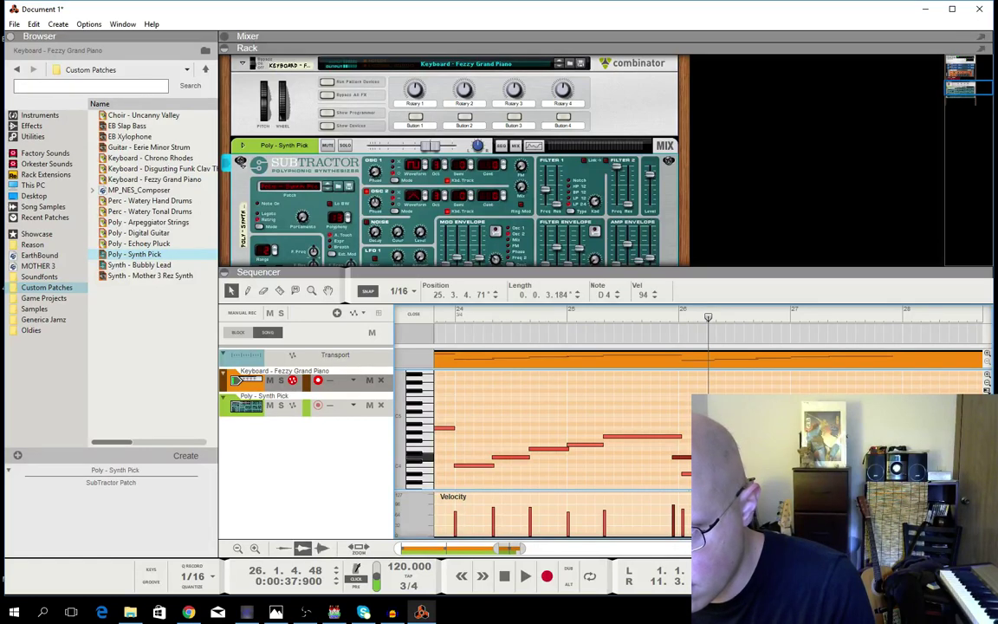
left_click(676, 456)
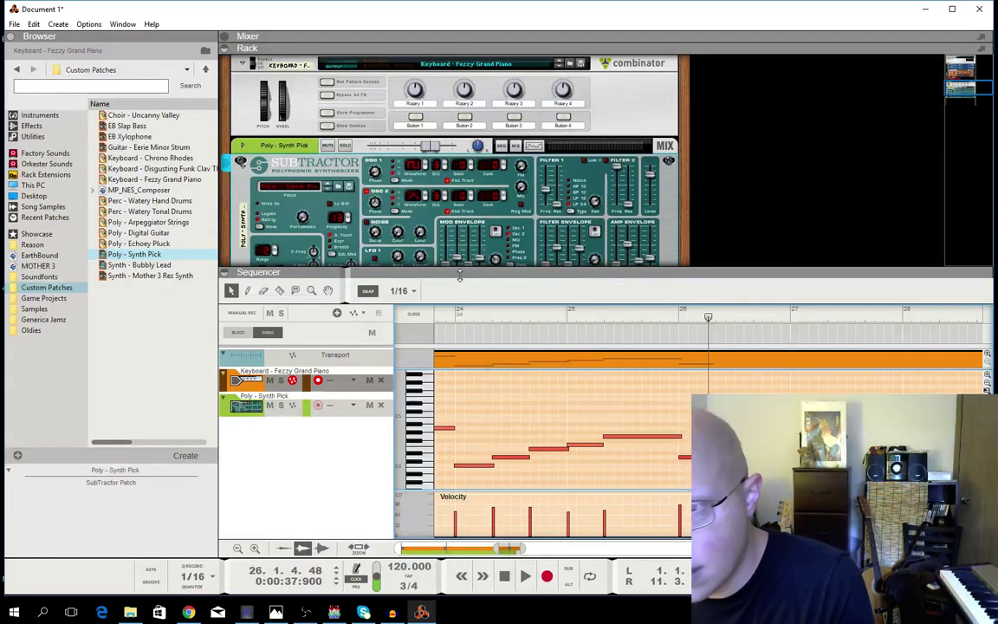
left_click(414, 316)
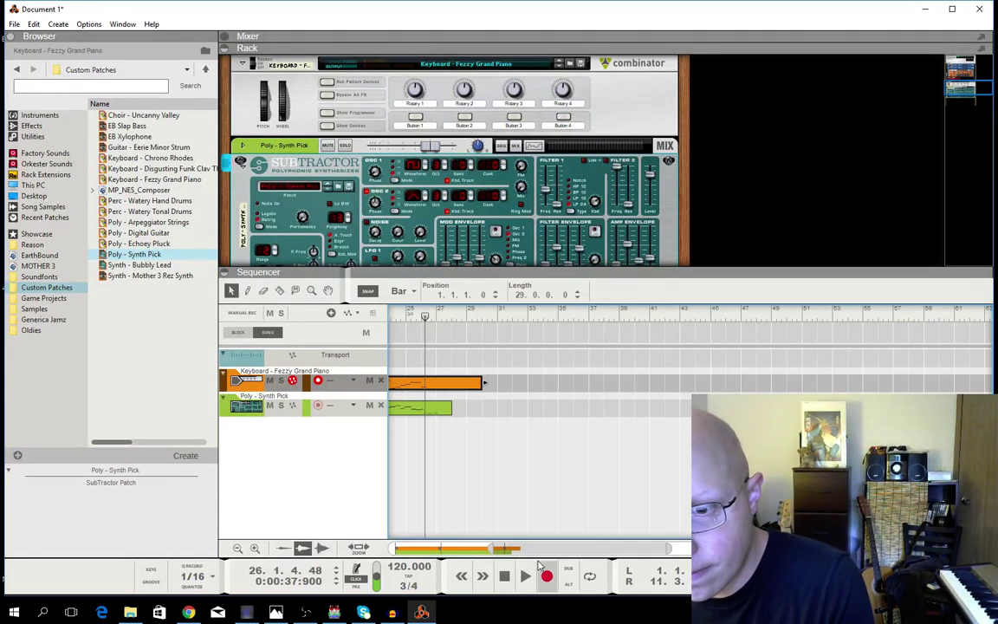
left_click(358, 549)
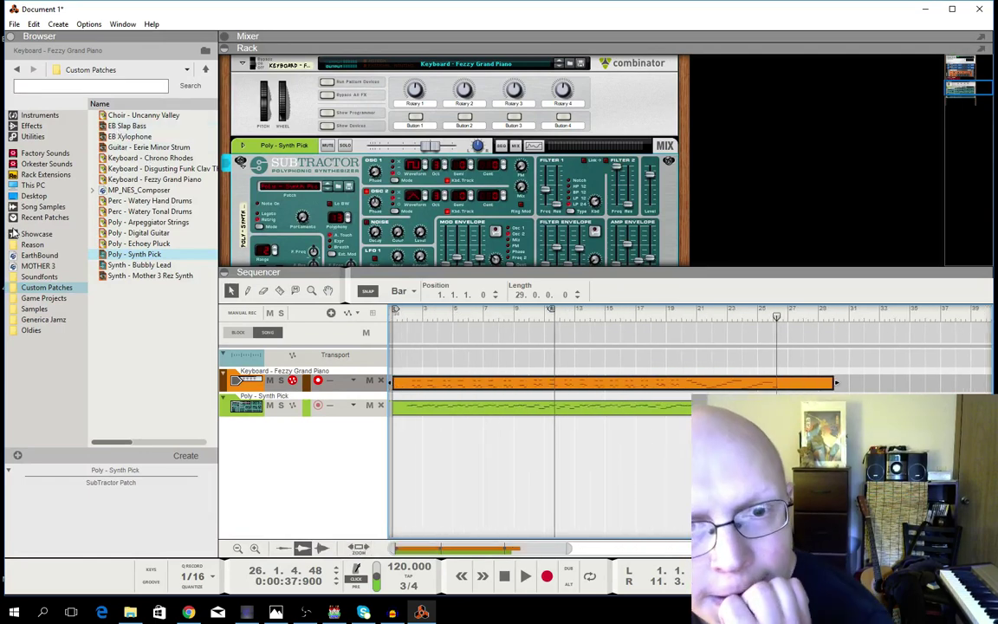
Add a third instrument track with FretlessBassSoft.smp from the factory sound bank's Electric Bass patches.
left_click(44, 321)
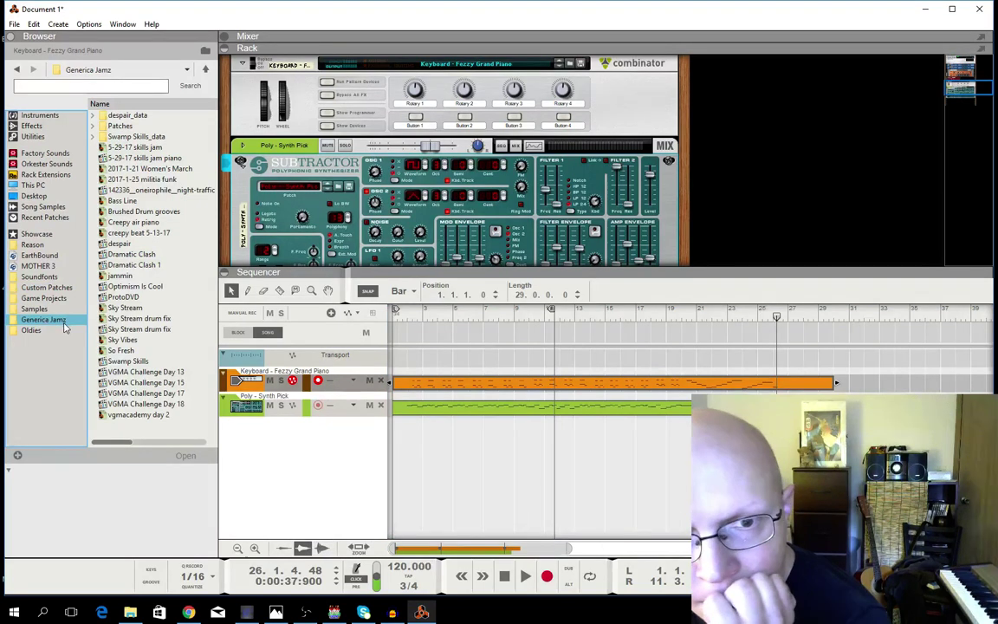
double_click(113, 126)
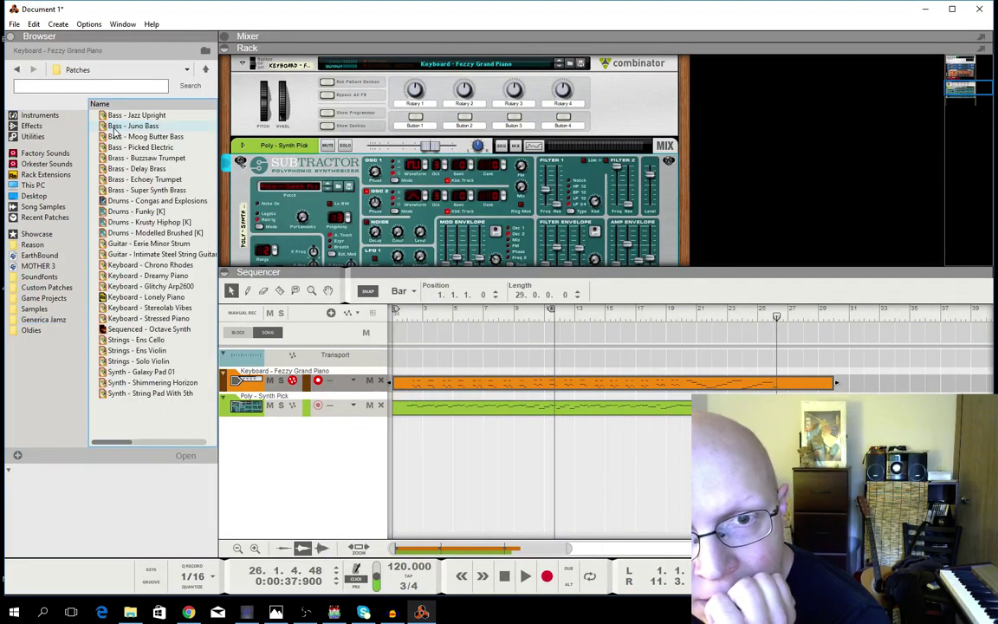
left_click(42, 155)
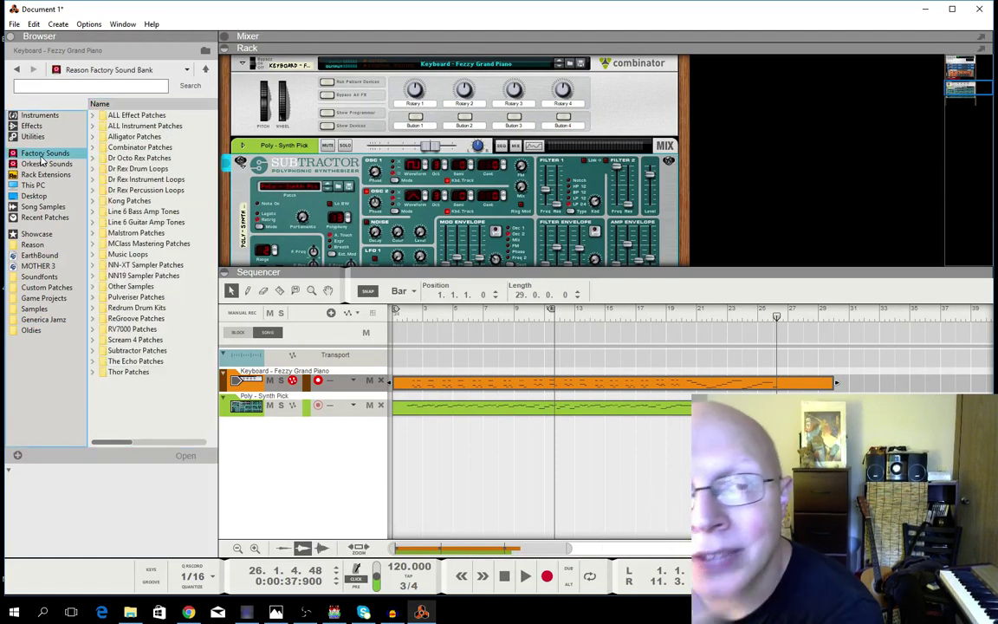
double_click(155, 126)
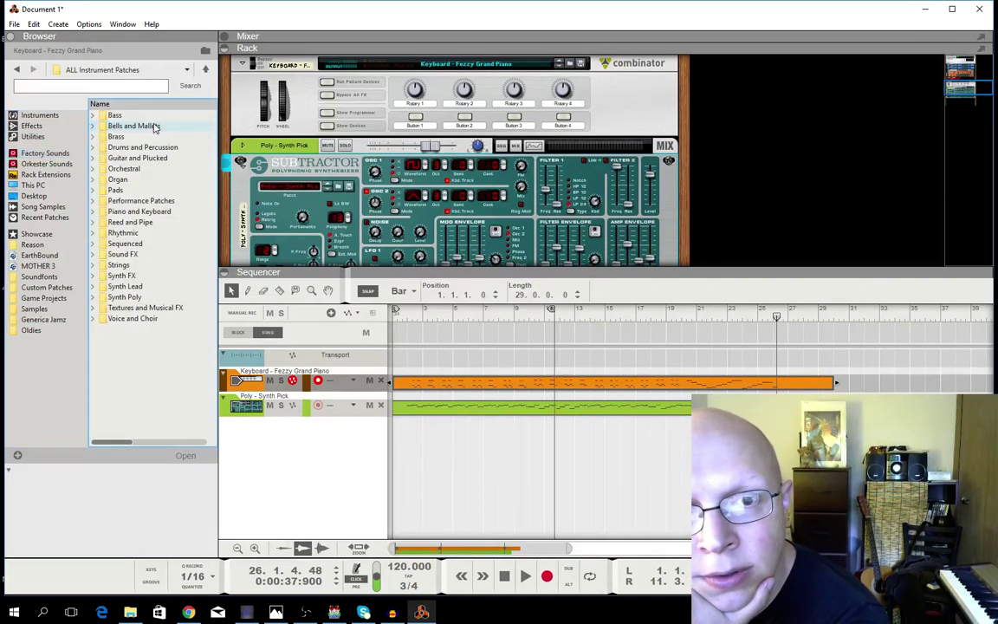
double_click(125, 118)
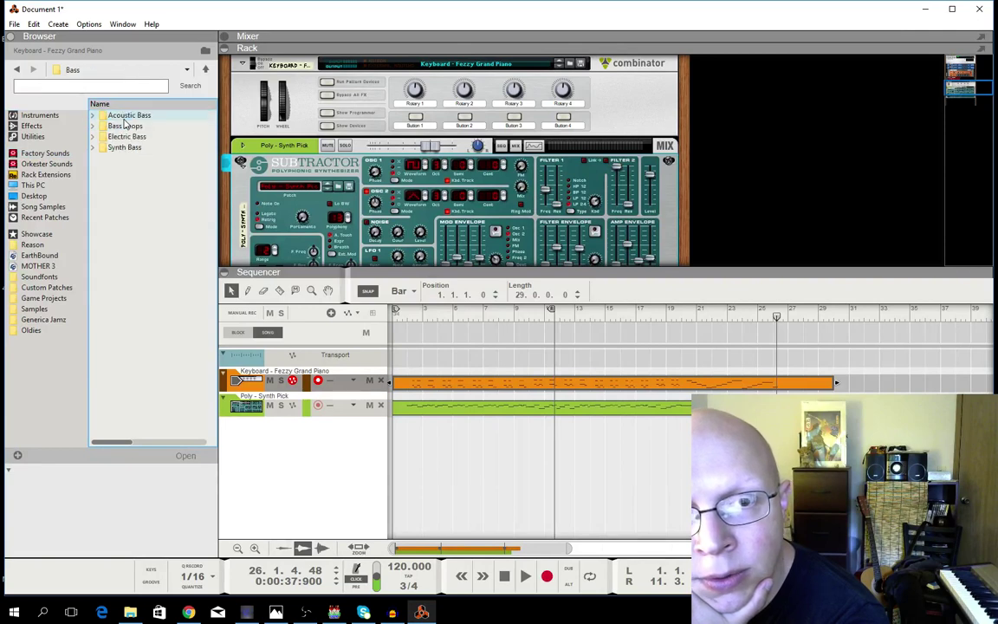
double_click(125, 137)
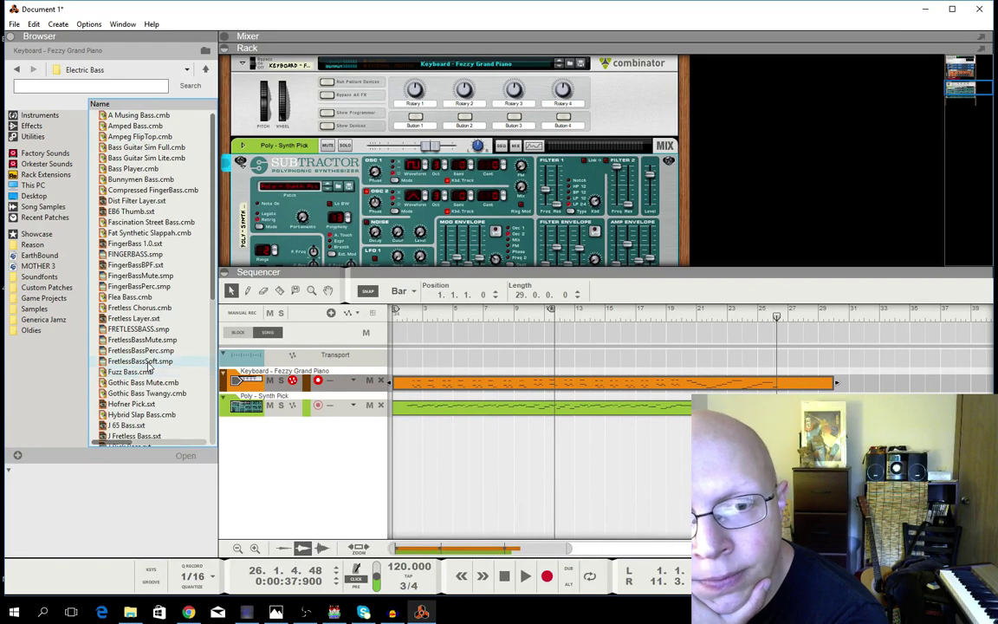
left_click_drag(149, 362, 269, 492)
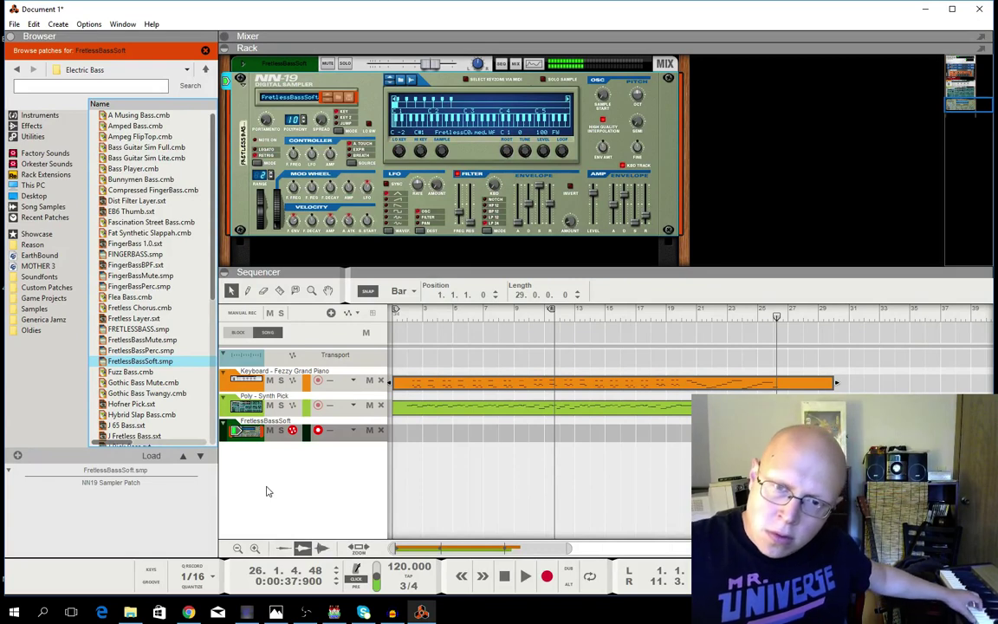
Record a bass part about 28 bars long on the FretlessBassSoft track, starting from bar 1.
left_click(394, 316)
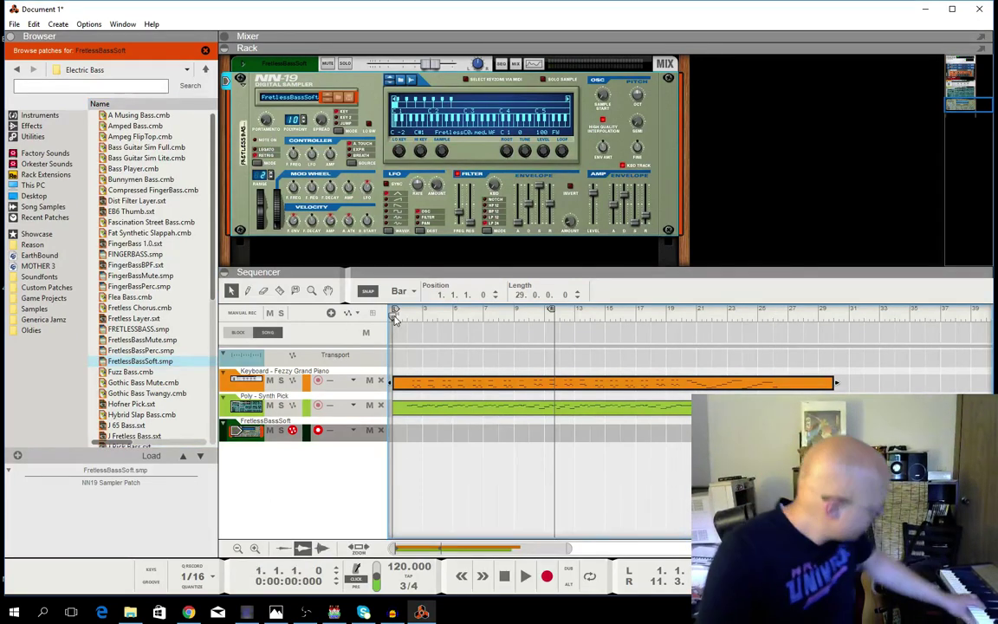
key("ctrl+Return")
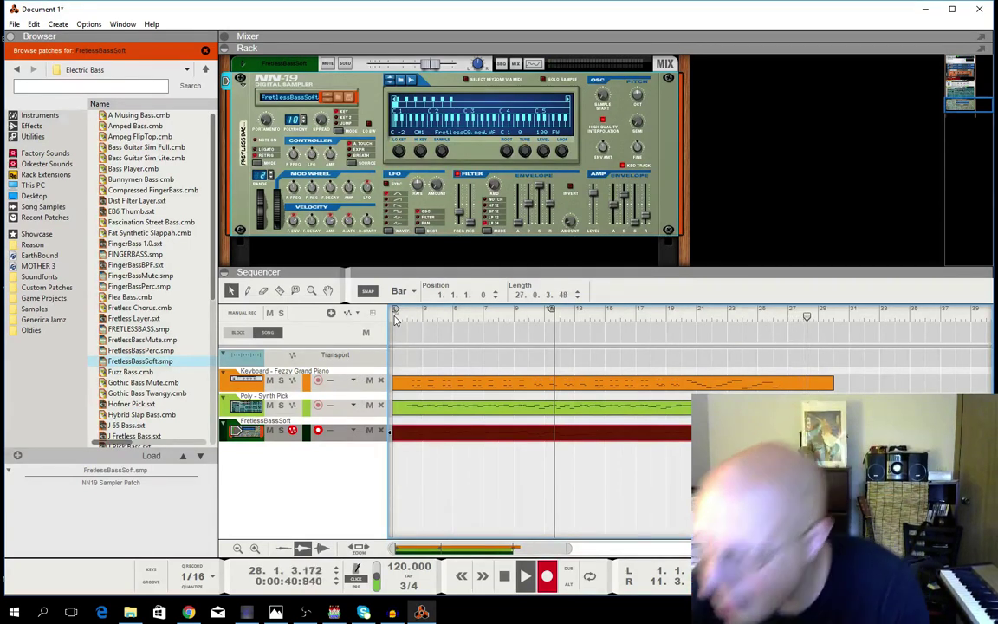
key("space")
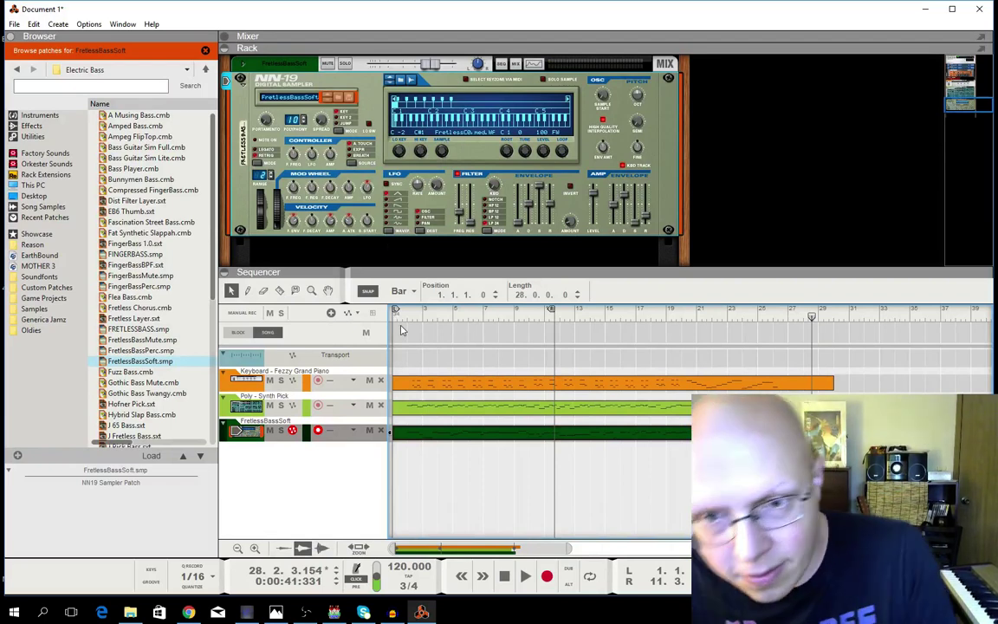
Play the three recorded tracks from the beginning to about bar 19, setting the quantize value to 1/8.
left_click(405, 318)
key("space")
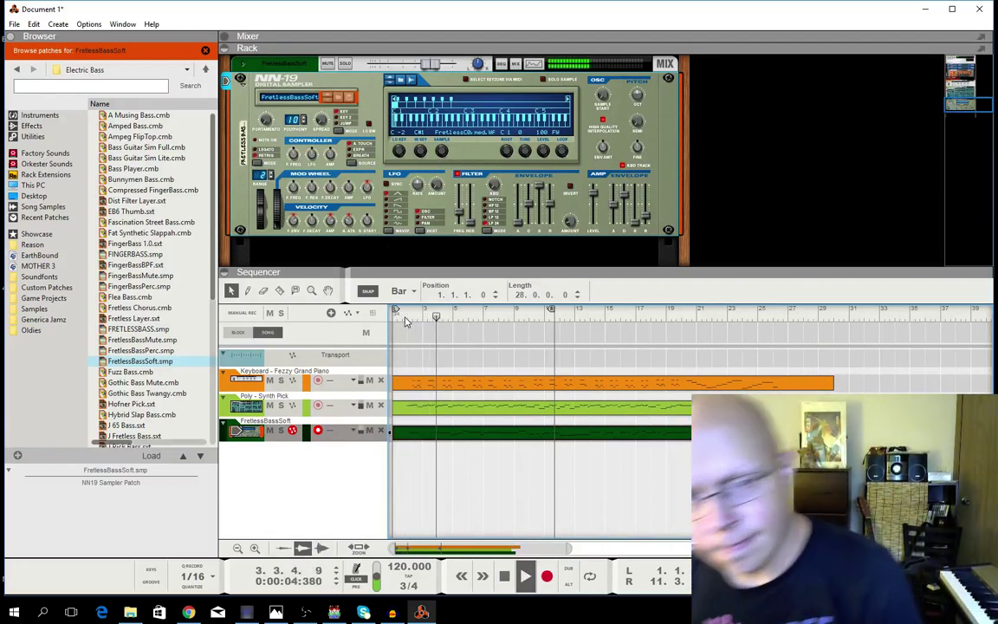
left_click(750, 384)
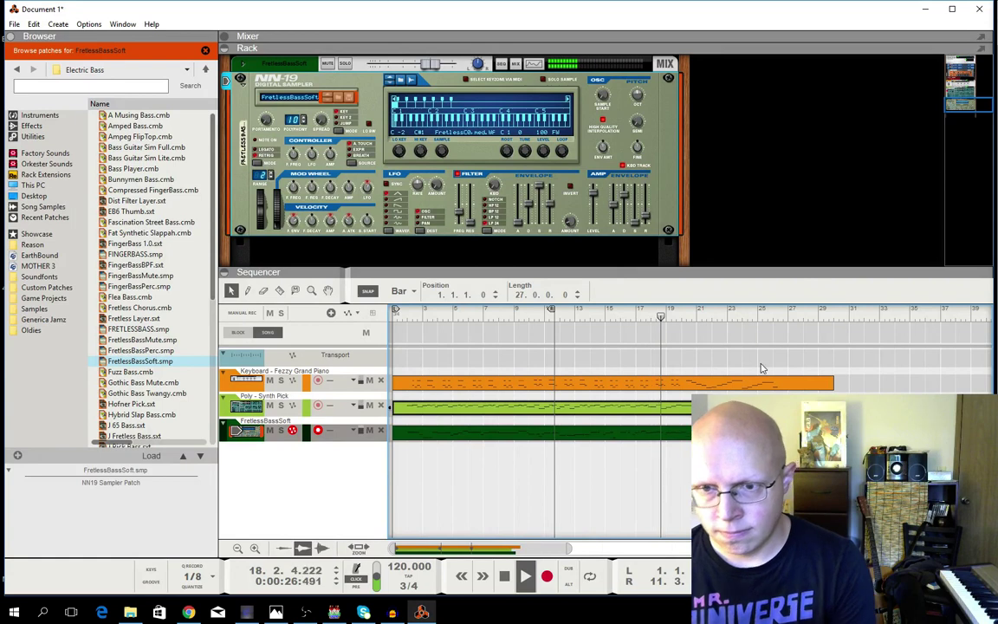
key("space")
In the bass clip, lower the long note at bar 18 to A#1 and raise the short note at 18.2 to A#2.
double_click(664, 433)
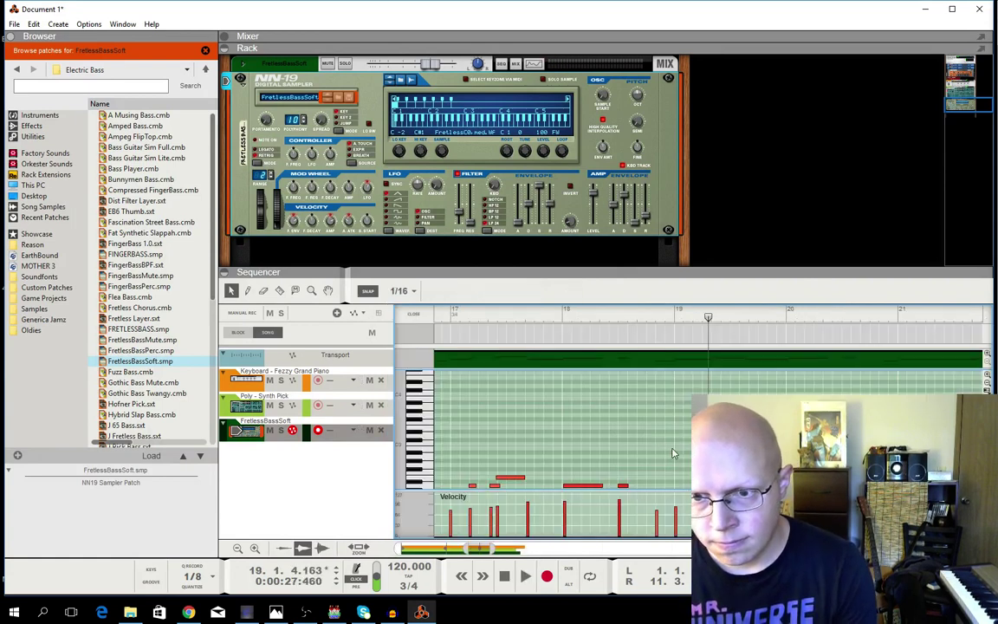
scroll(672, 452, "down", 3)
scroll(644, 445, "up", 2)
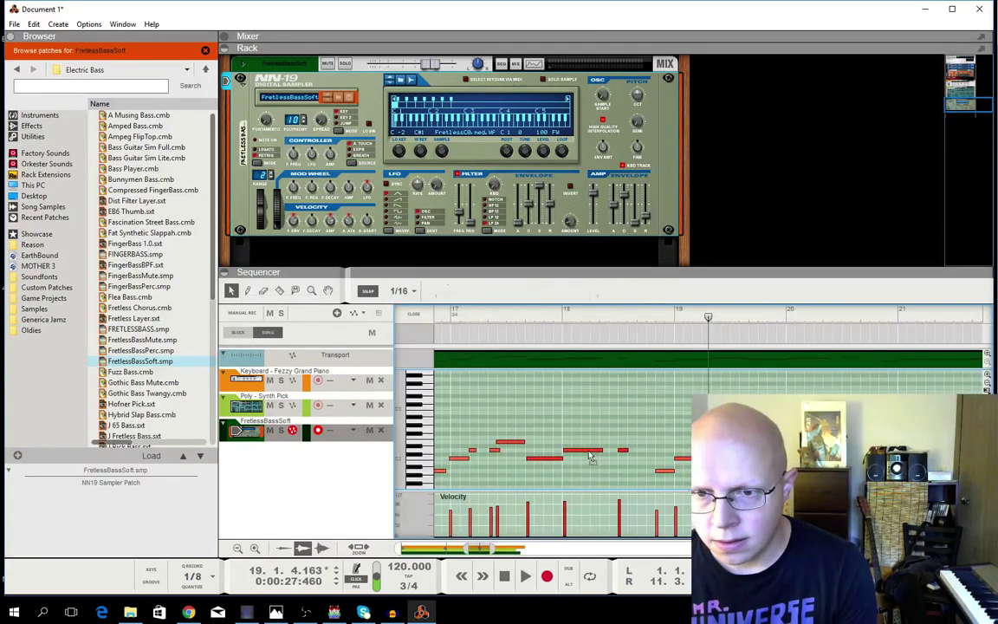
left_click_drag(590, 453, 624, 406)
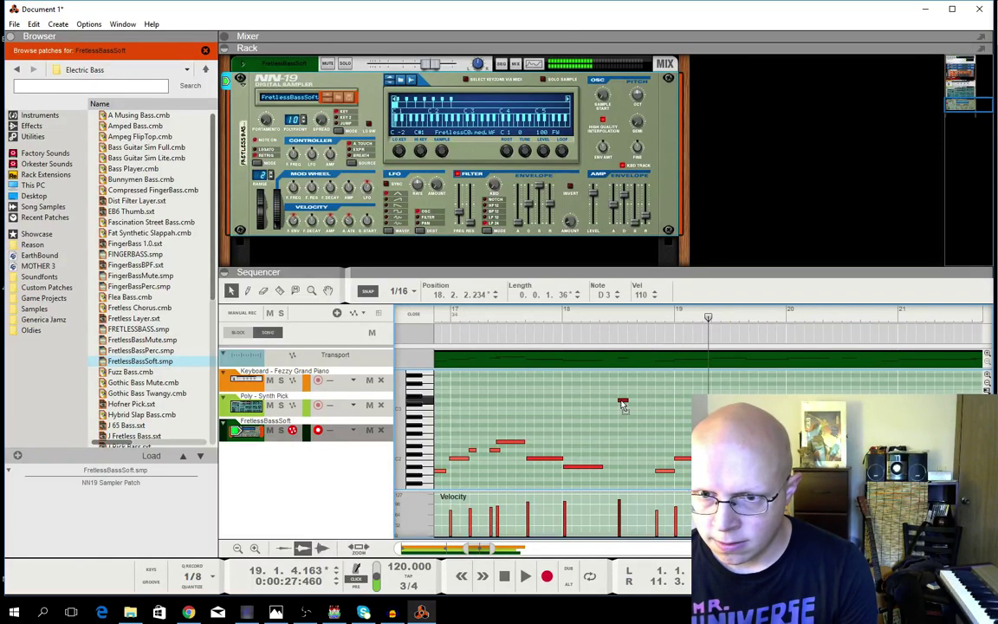
left_click(554, 328)
key("space")
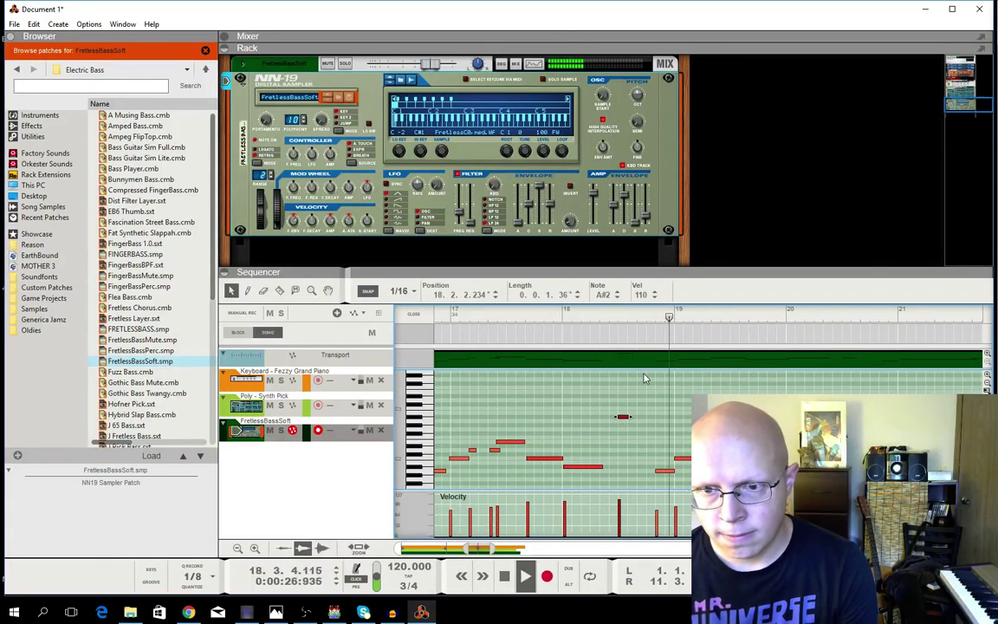
key("space")
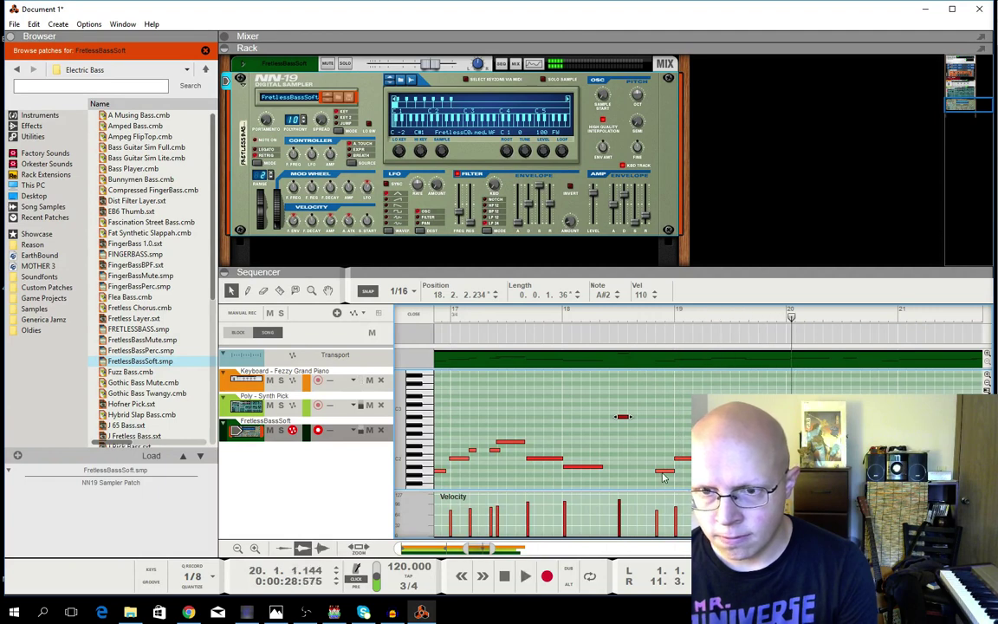
Raise the short bass note just before bar 19 to A#1, set the note near 19.3 to E2, and play the passage.
left_click(665, 473)
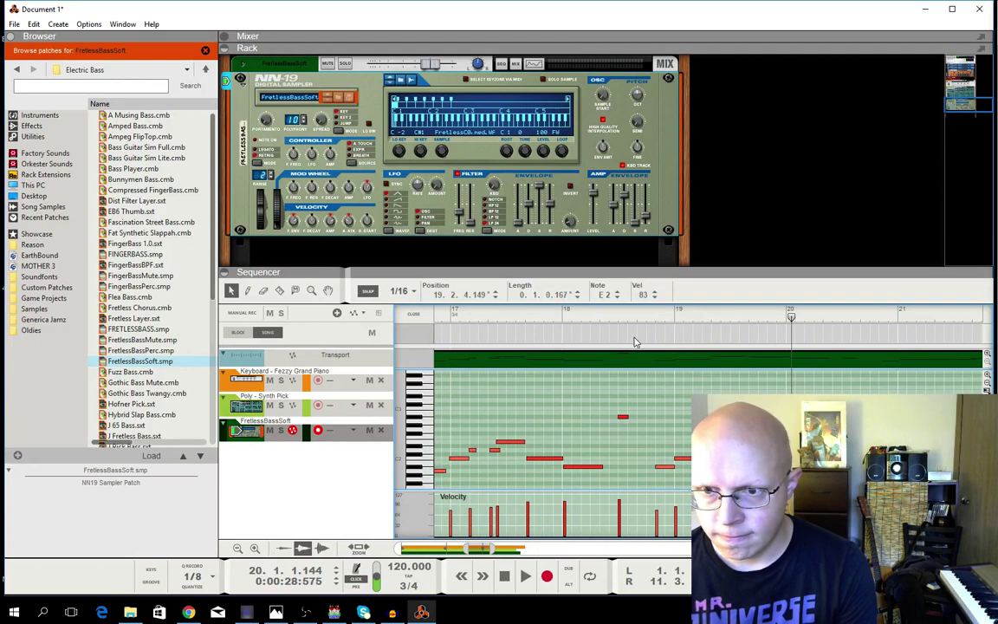
left_click(552, 318)
key("space")
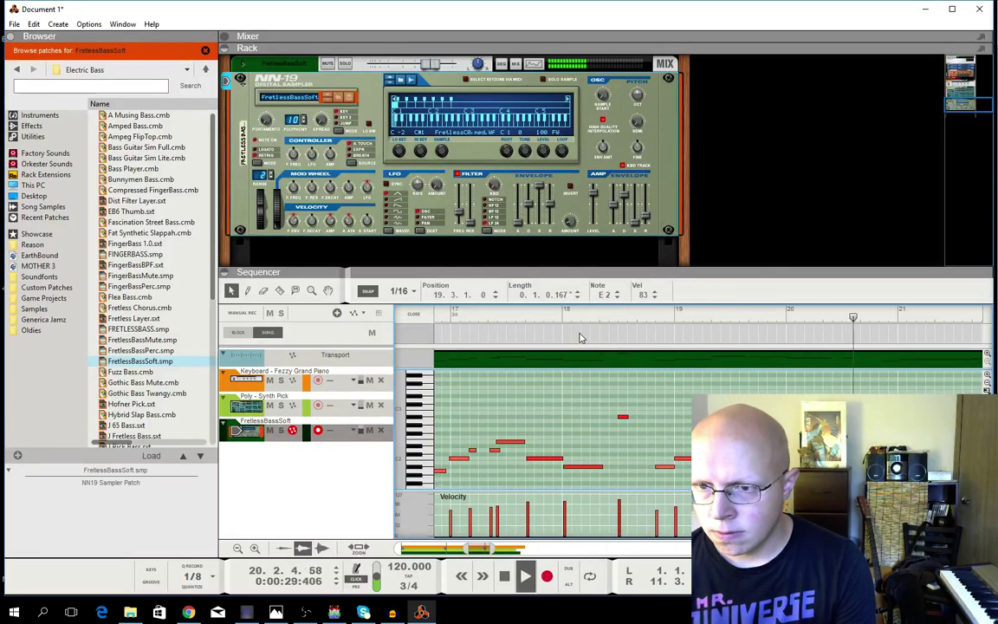
key("space")
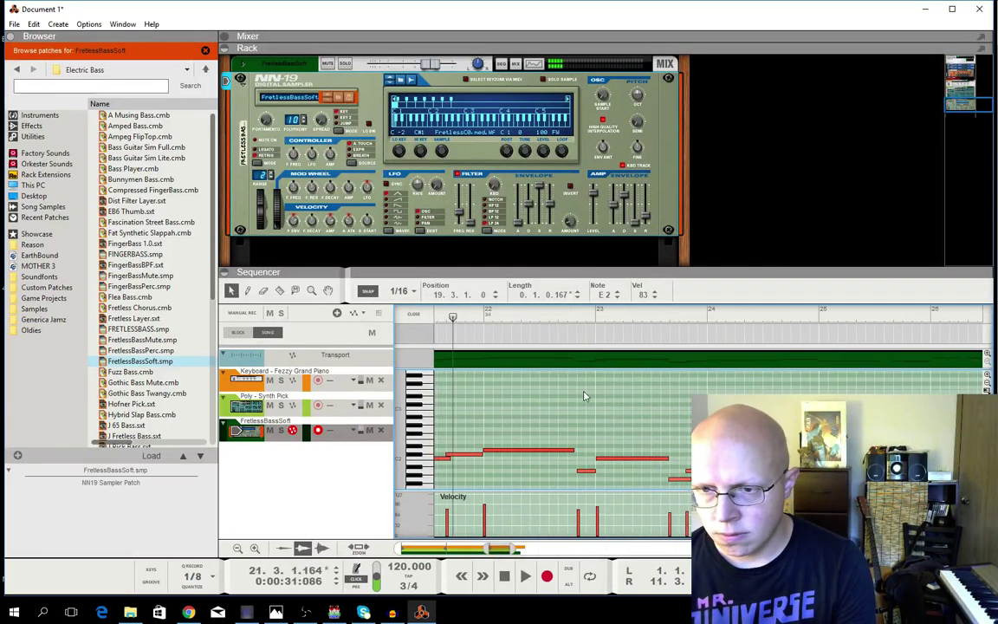
Play the bass part around bar 22 and again from bar 19 to check its notes against the other tracks.
scroll(473, 434, "down", 2)
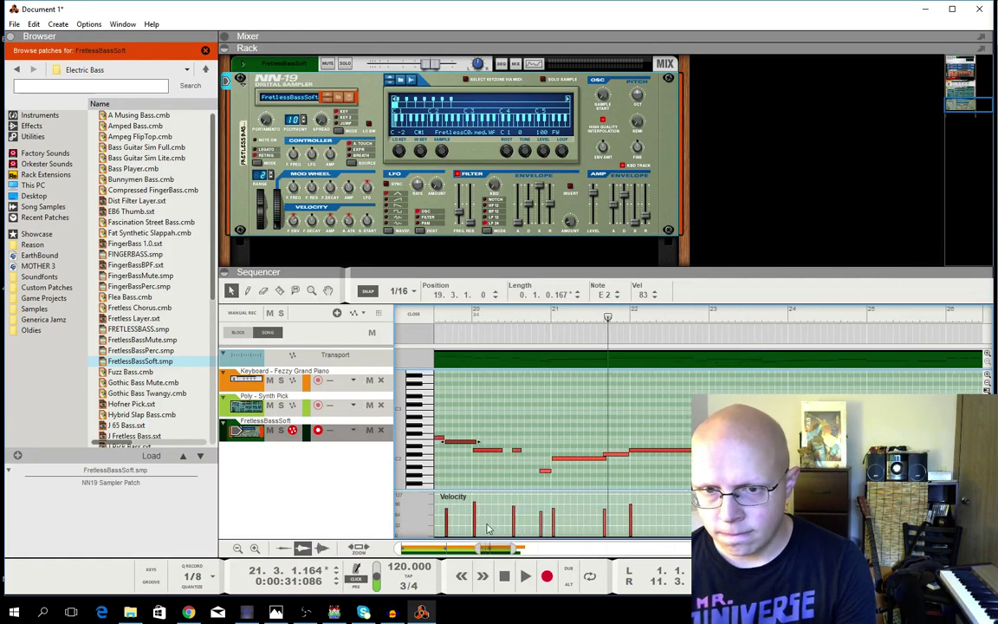
left_click(469, 443)
scroll(468, 447, "right", 3)
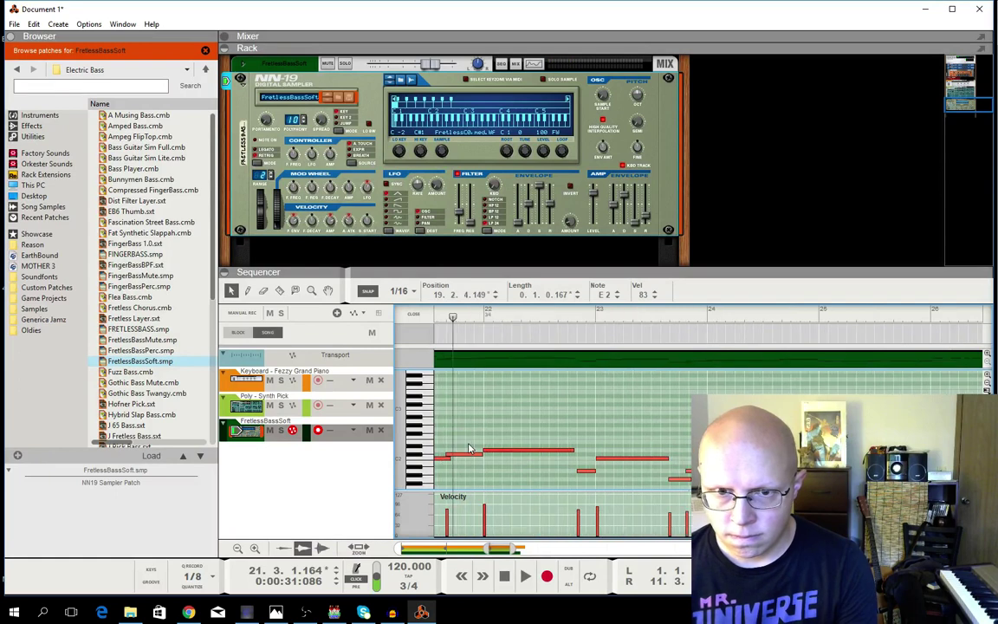
key("space")
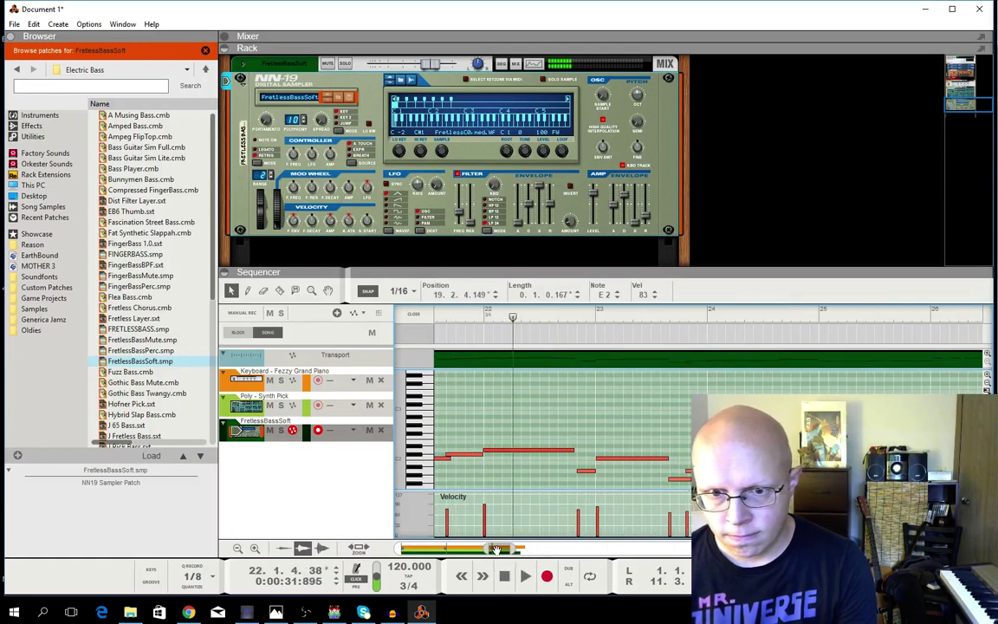
scroll(556, 442, "left", 3)
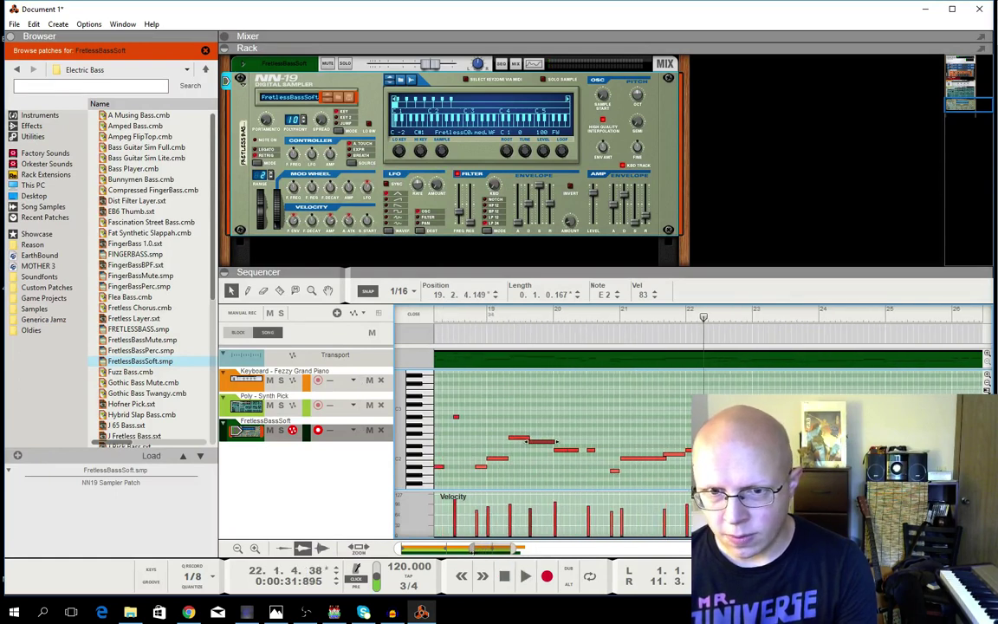
left_click(480, 319)
key("space")
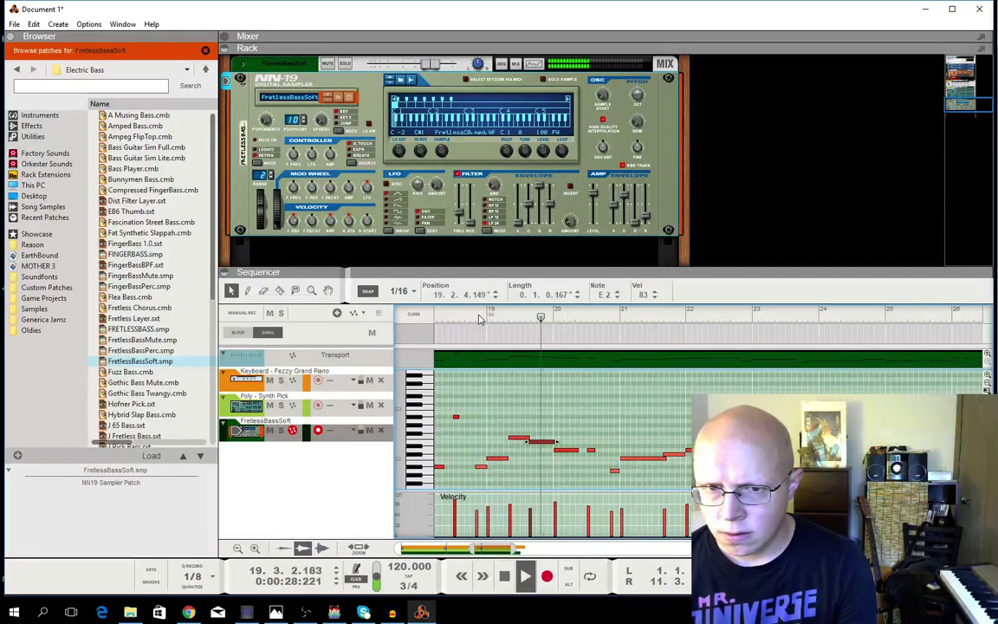
key("space")
Lower the last two bass notes of bar 19 to E2 and C2, with the C2 starting at 19.3.1.0, and play the passage.
left_click_drag(480, 319, 522, 325)
key("space")
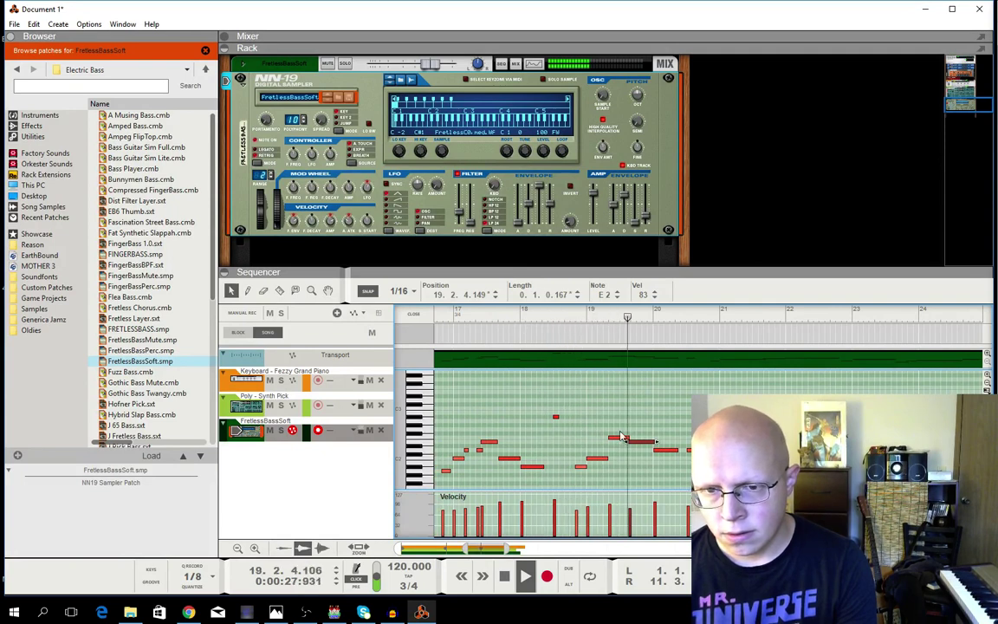
key("space")
left_click_drag(621, 443, 643, 464)
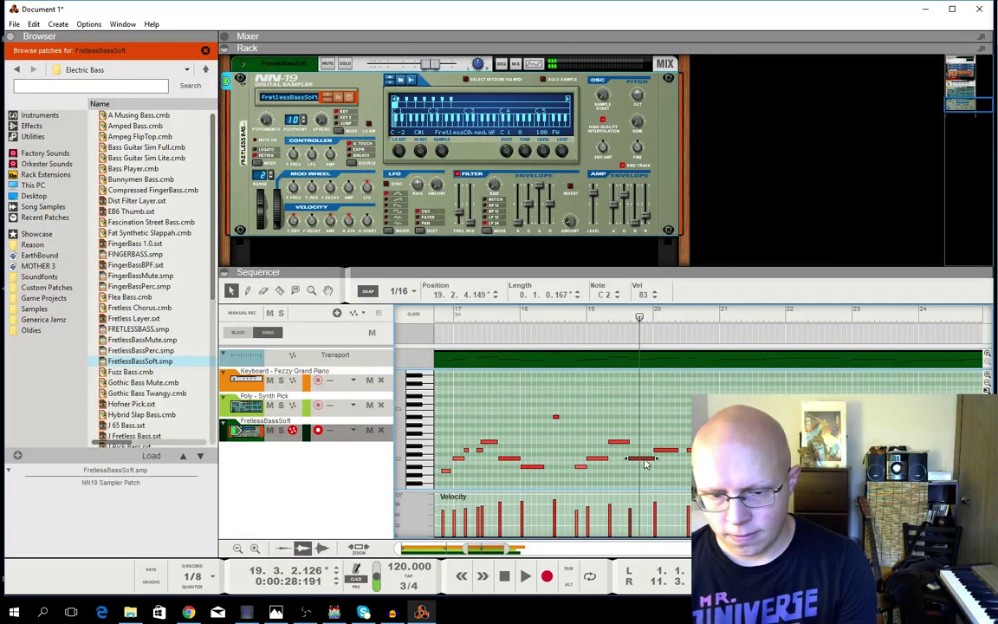
left_click(548, 317)
key("space")
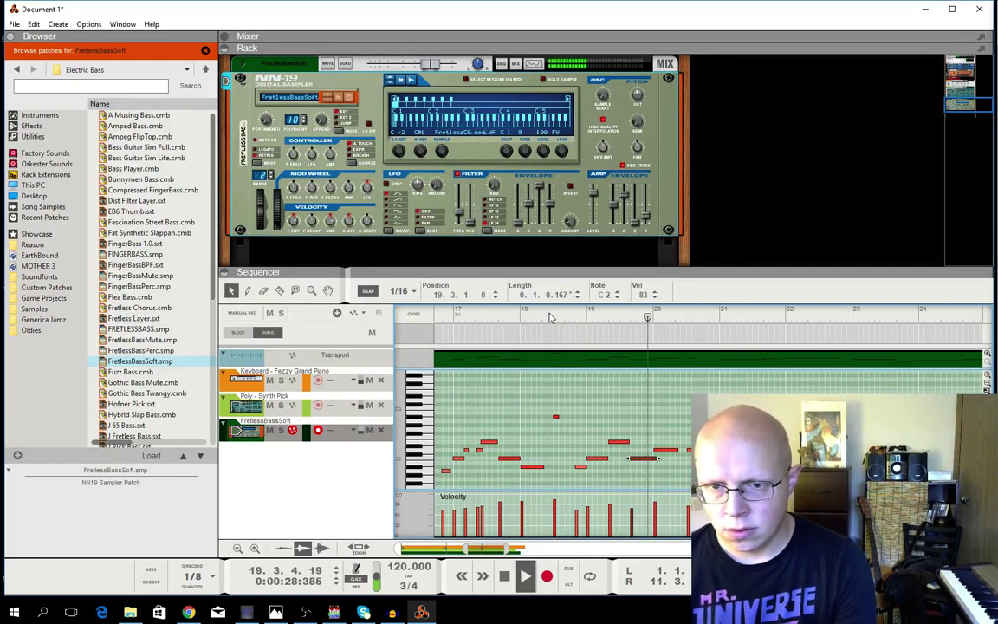
key("space")
In the Poly - Synth Pick clip, raise the note at 19.2.1.0 to C4 and play the change.
left_click(292, 391)
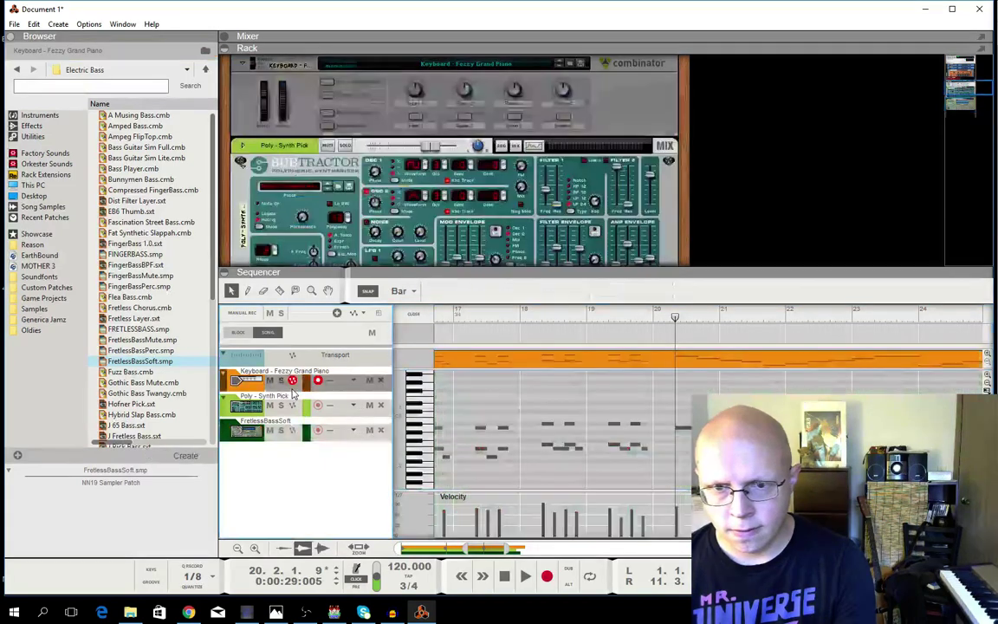
left_click(291, 405)
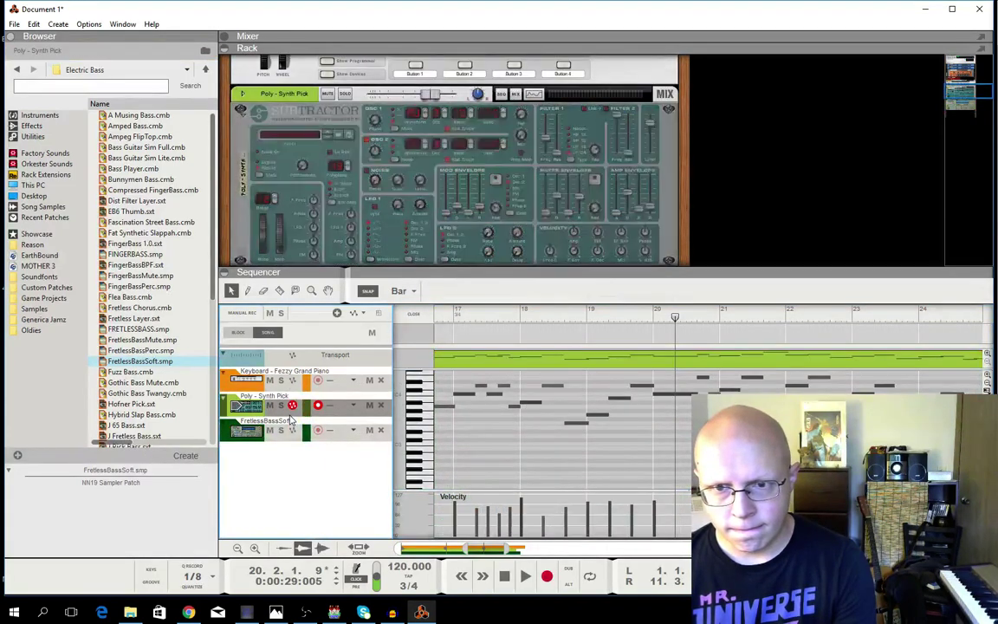
left_click(623, 310)
key("space")
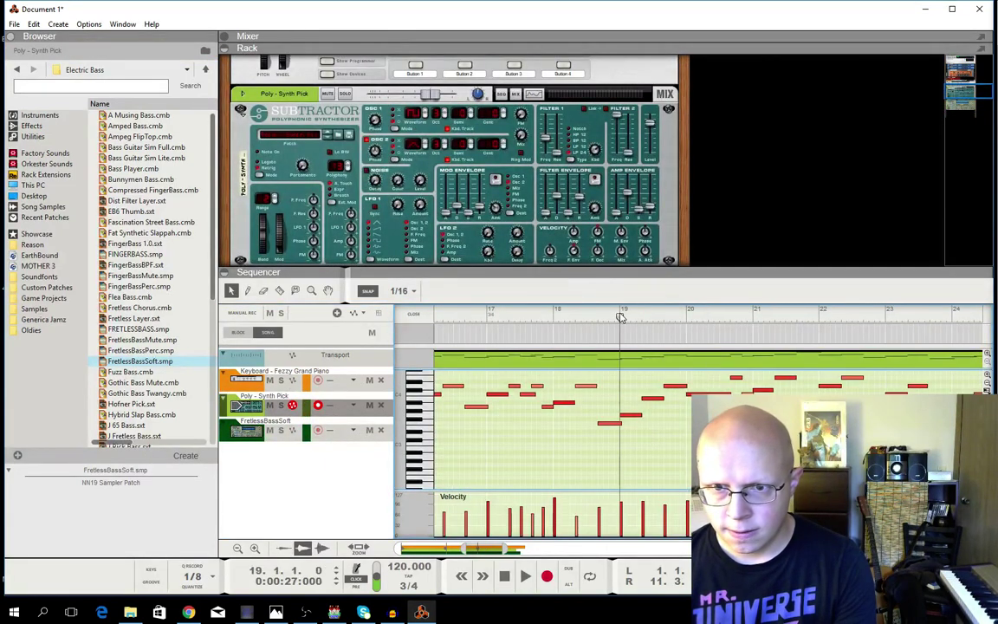
left_click(652, 399)
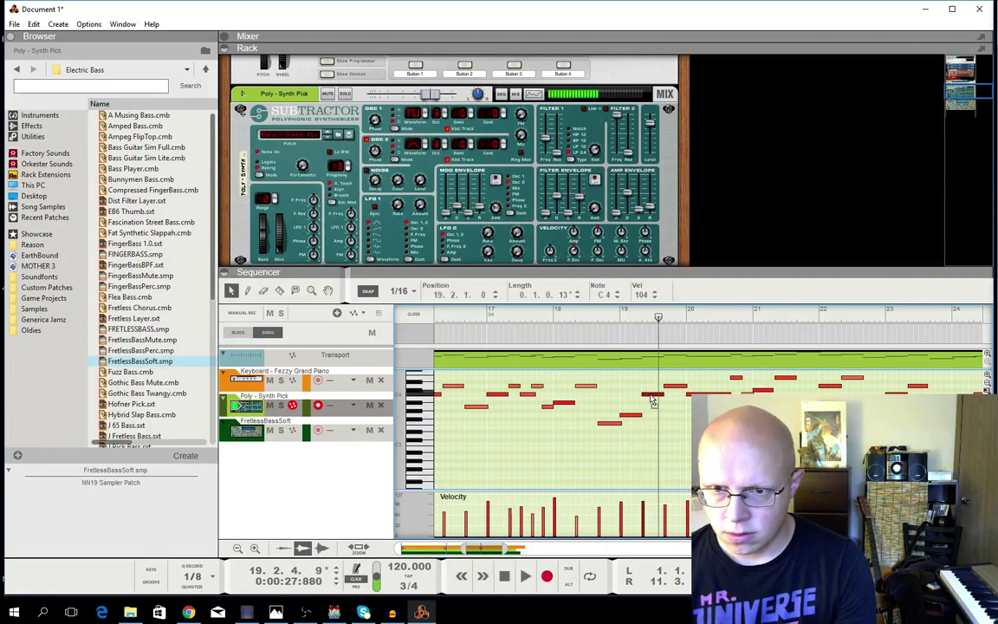
left_click(608, 317)
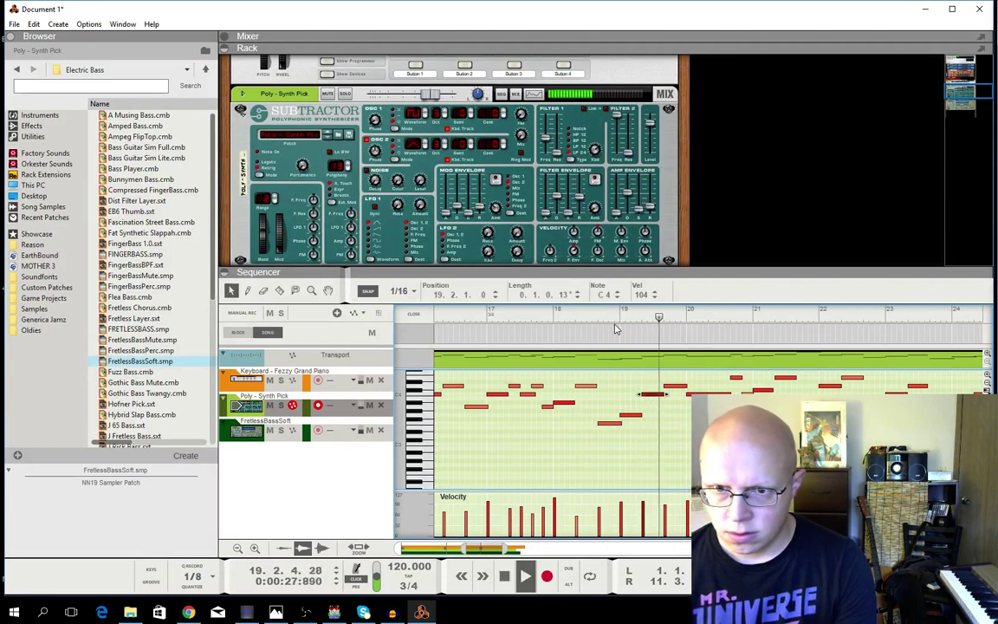
key("space")
Raise the synth note at 19.3 to E4 and the note at 20.1.1.0 to D4, and play from about bar 19.
left_click_drag(678, 389, 693, 385)
left_click(608, 318)
key("space")
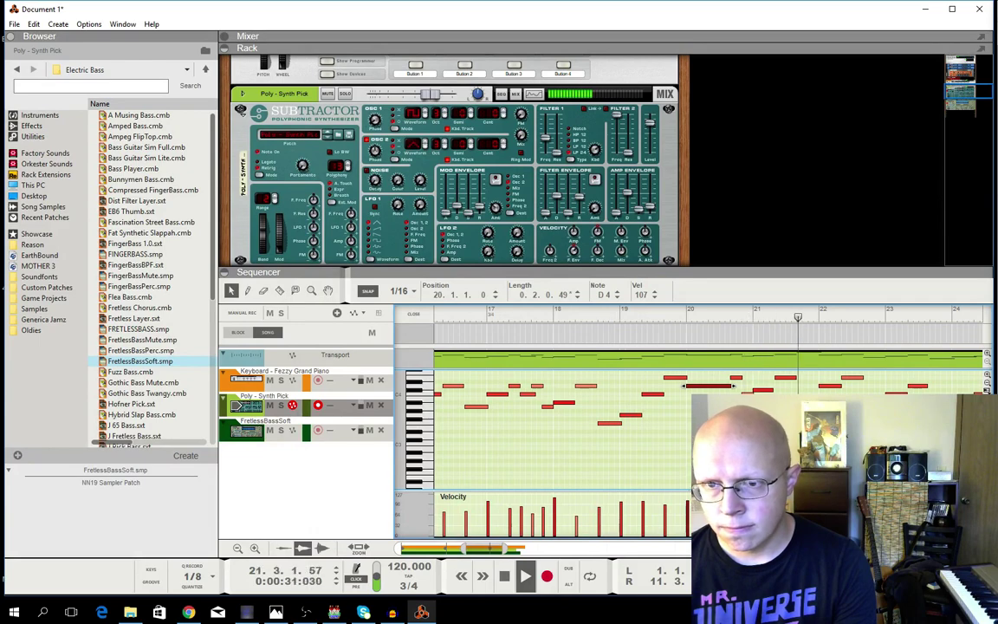
key("space")
In the bass clip, lower the long note at the start of bar 21 to A#1 and the note following it to C2, playing the passage.
left_click(293, 437)
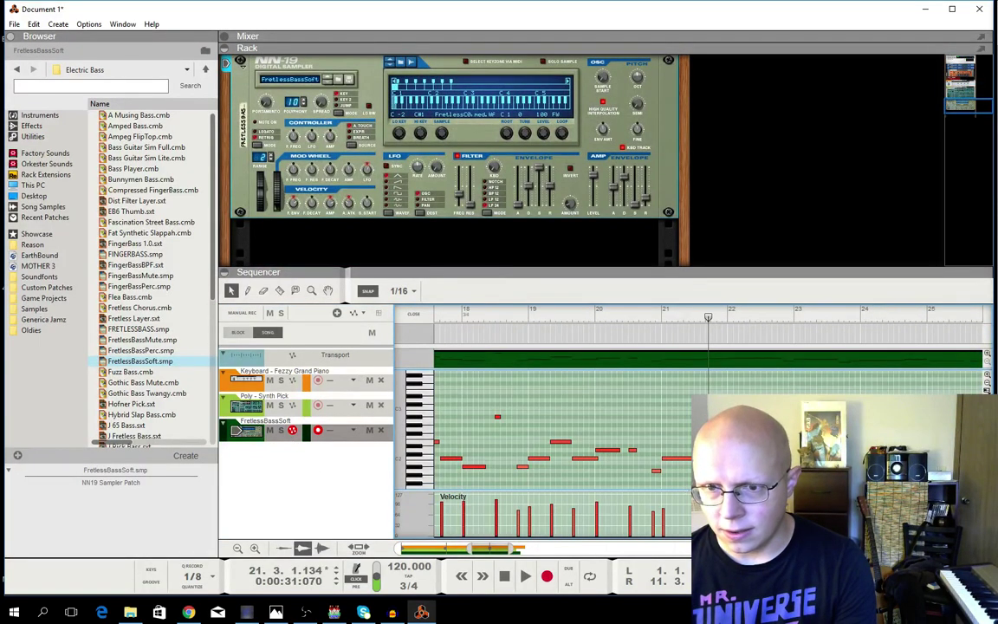
left_click(676, 457)
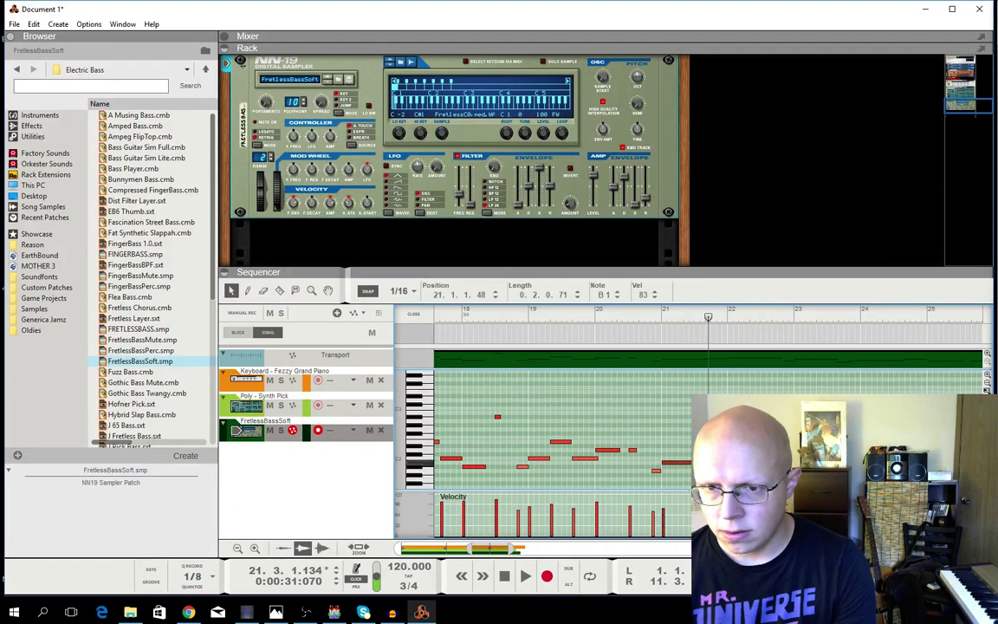
left_click(645, 318)
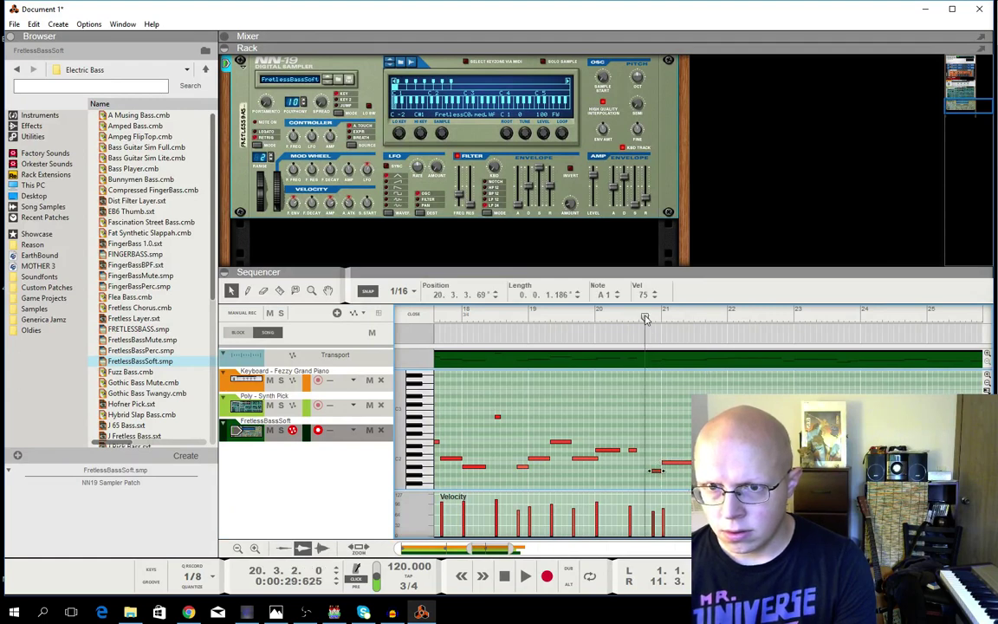
key("space")
key("space")
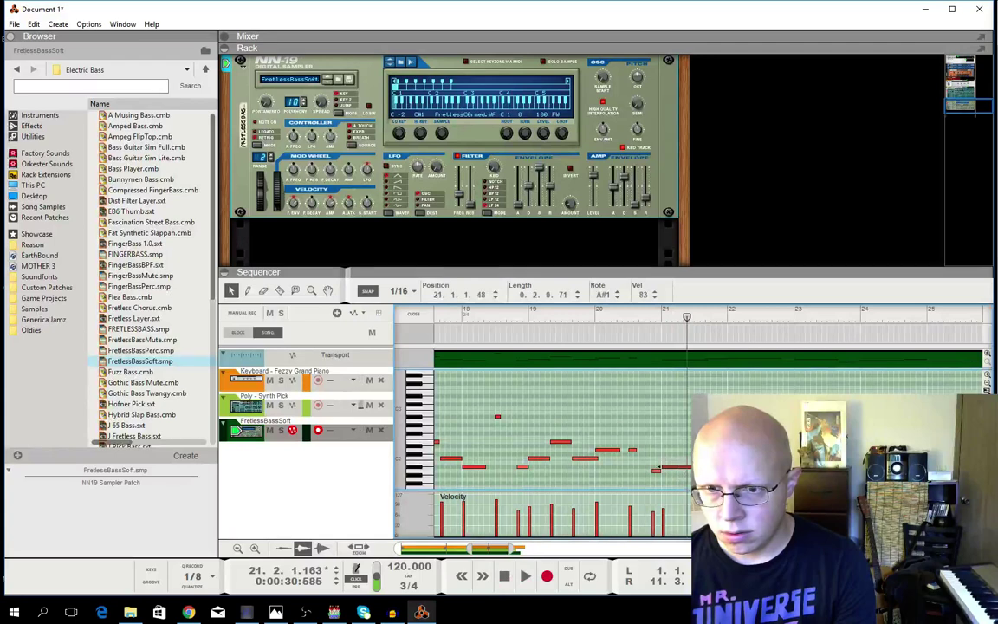
left_click(637, 325)
key("space")
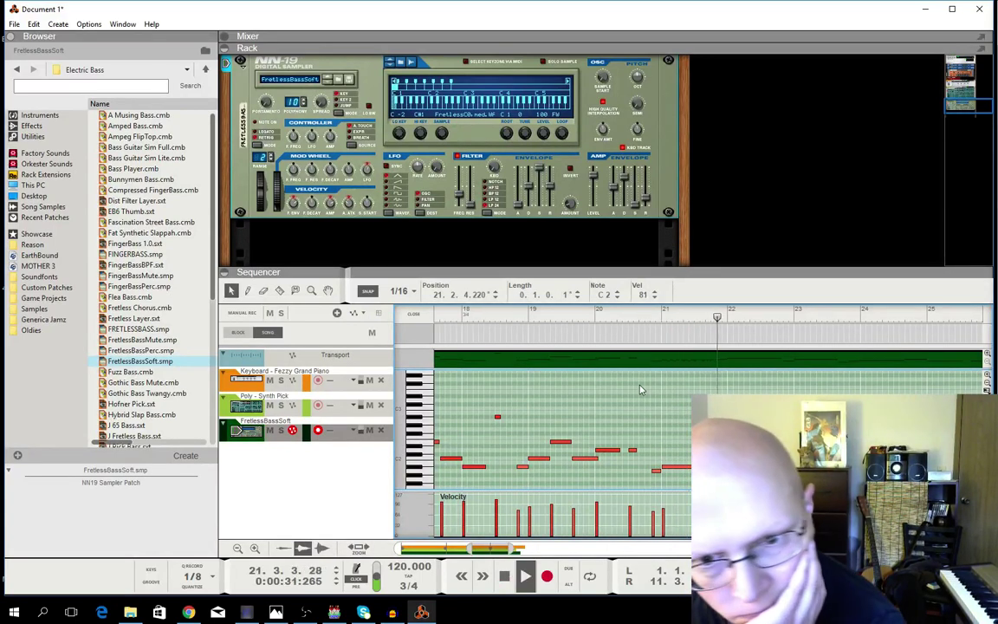
Open the Keyboard - Fezzy Grand Piano notes and play the piano part from the start of bar 20.
key("Up")
key("Up")
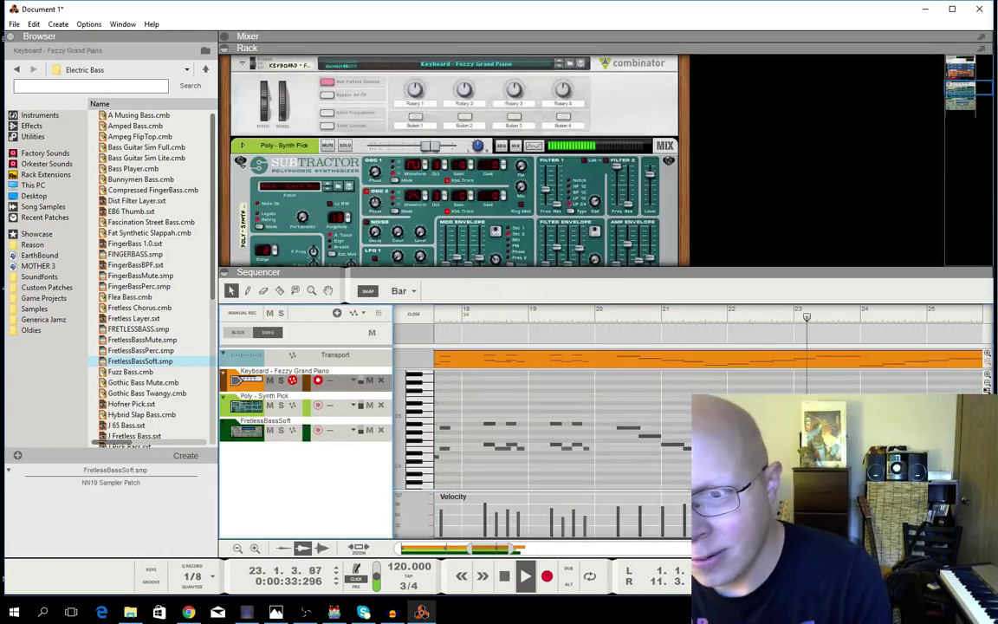
key("space")
key("Return")
left_click(489, 316)
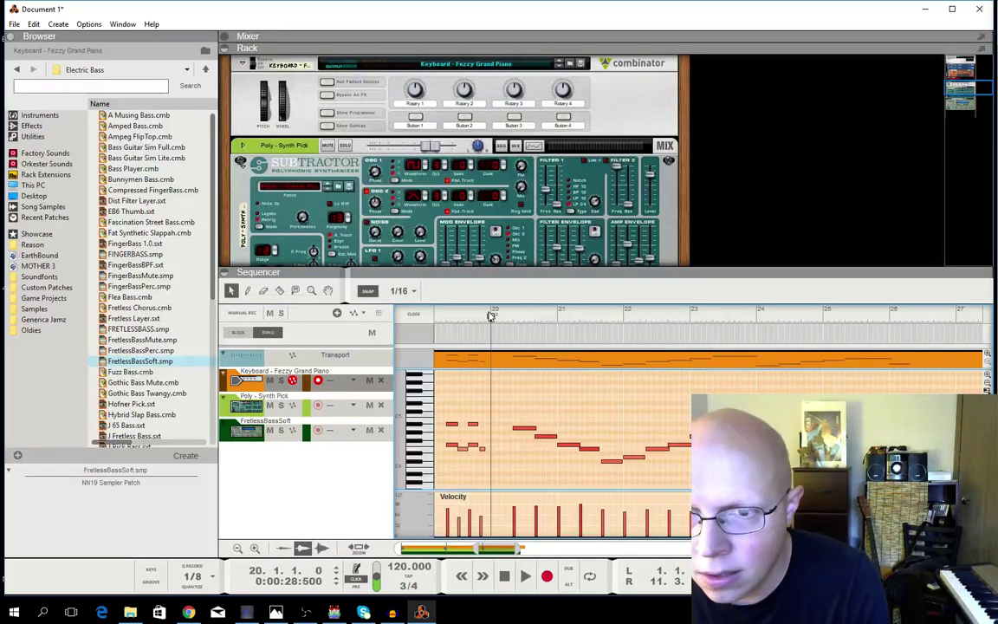
key("space")
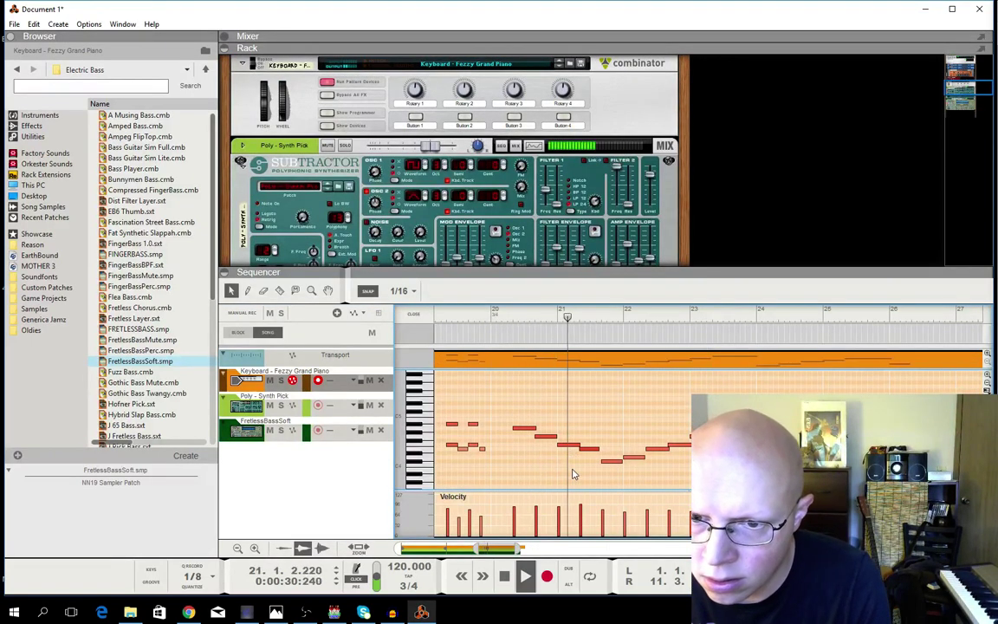
key("space")
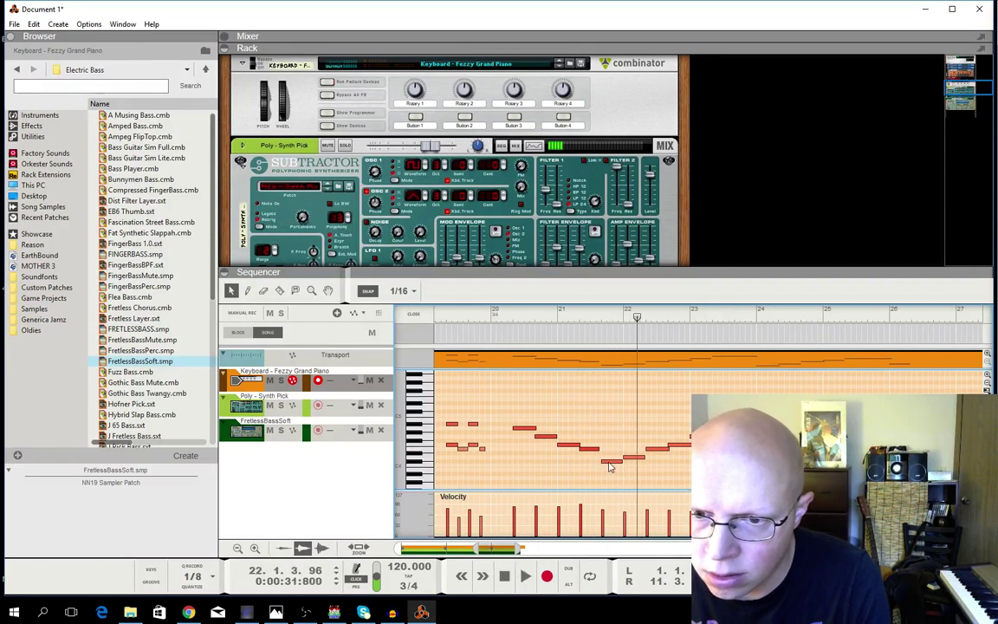
Lower the piano note at 21.3.1.0 to C4 and play the passage from about bar 20.
left_click(611, 465)
left_click(502, 318)
key("space")
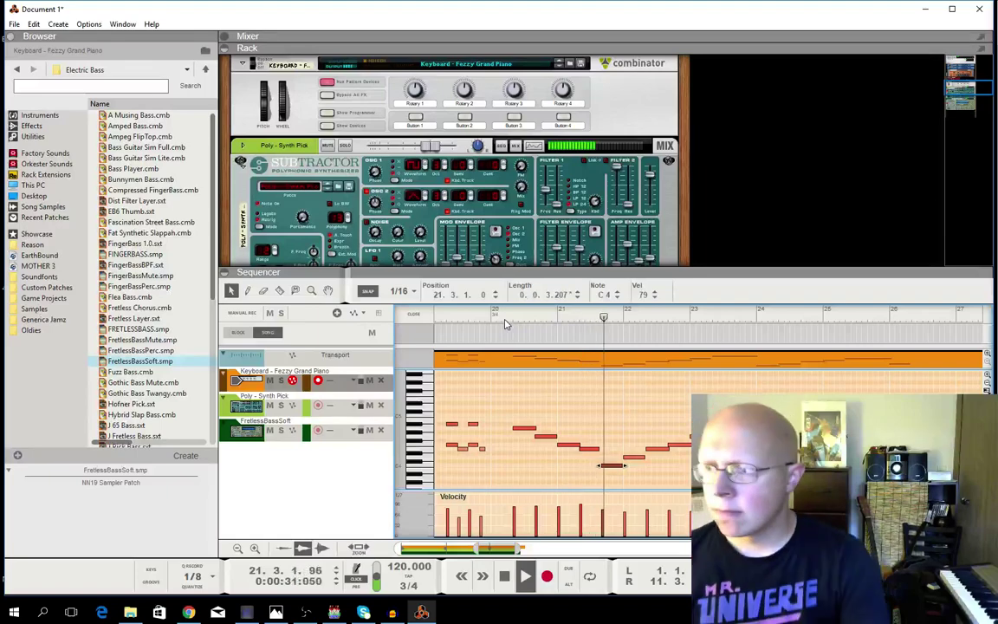
key("space")
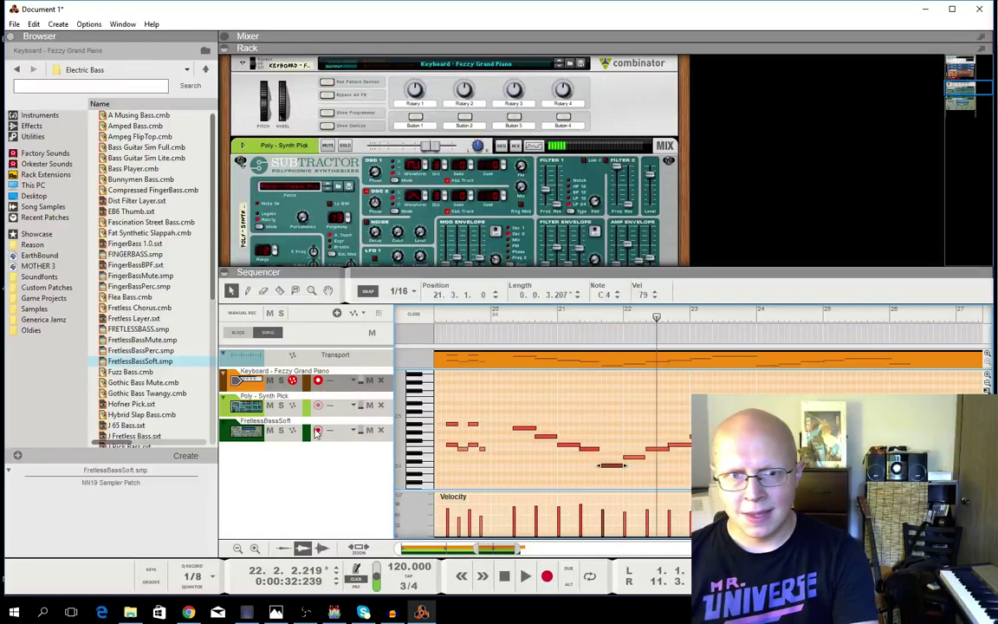
In the Poly - Synth Pick clip, play bars 20 to 22 and check the pitch of the note at 21.3.1.0.
left_click(269, 415)
left_click(517, 382)
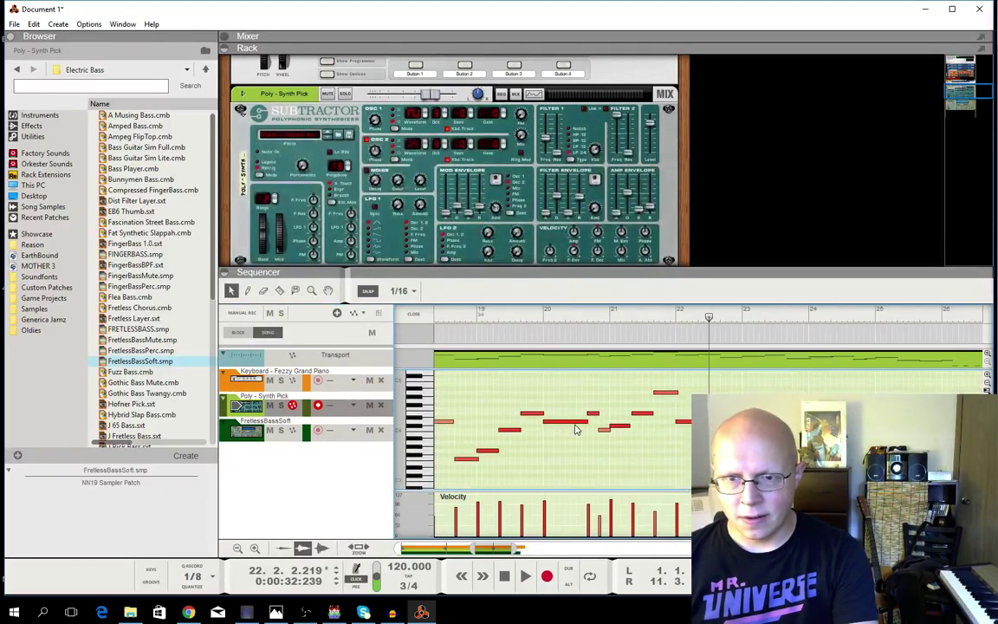
left_click(615, 325)
key("space")
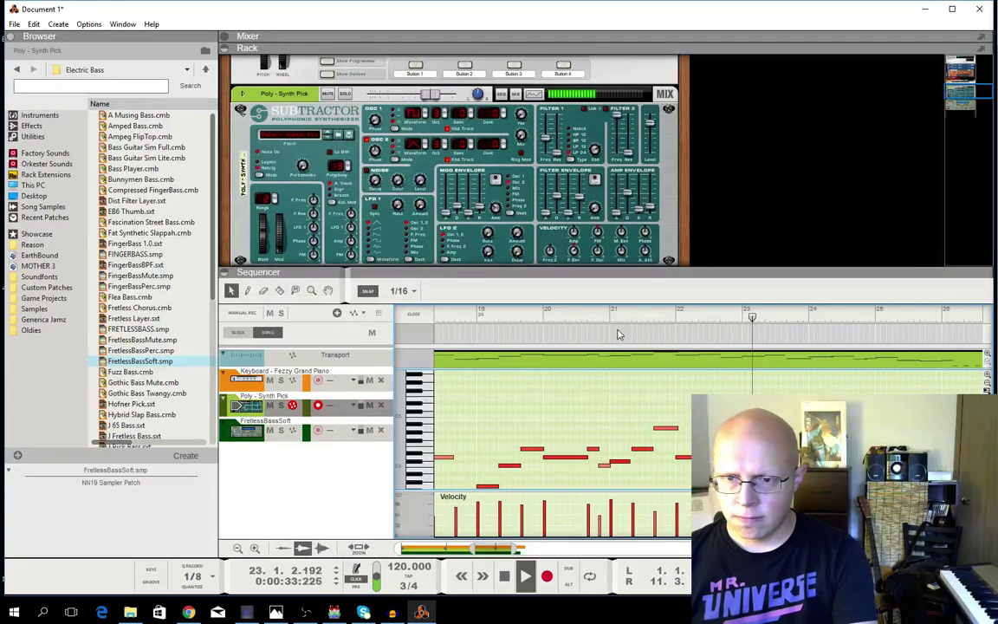
left_click(537, 334)
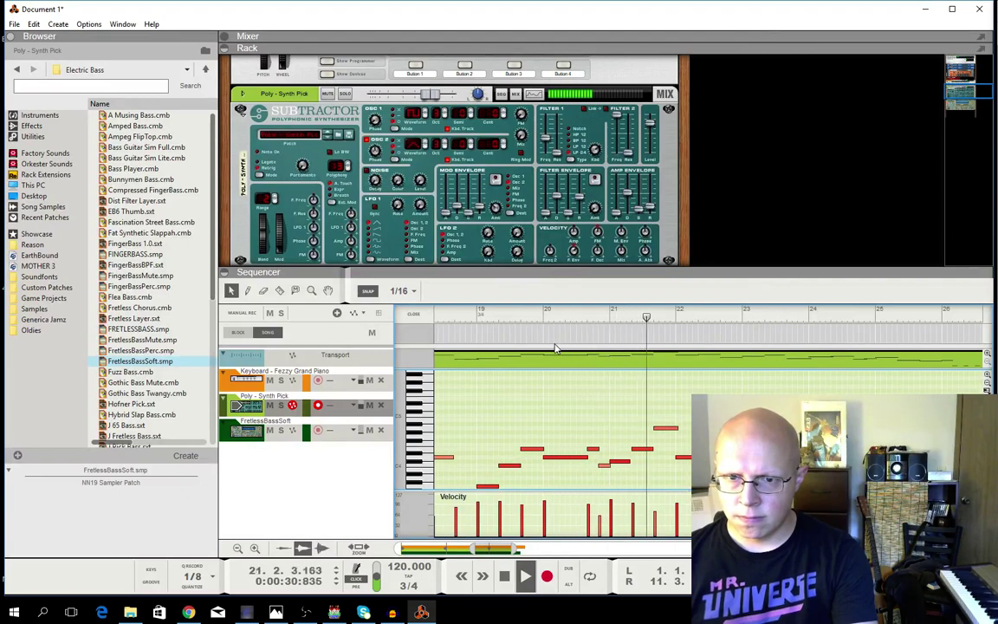
key("space")
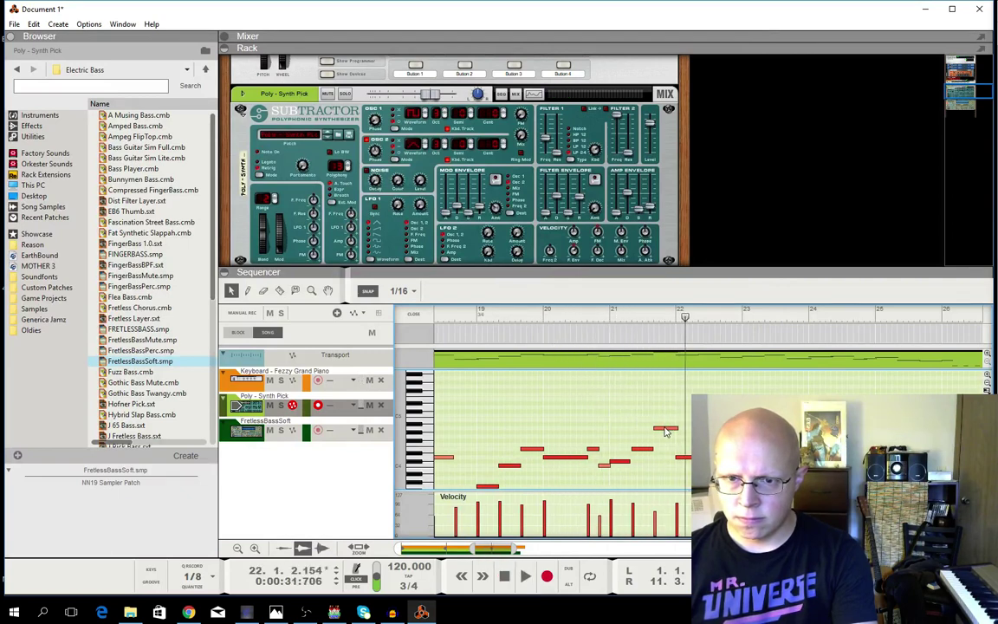
left_click(665, 430)
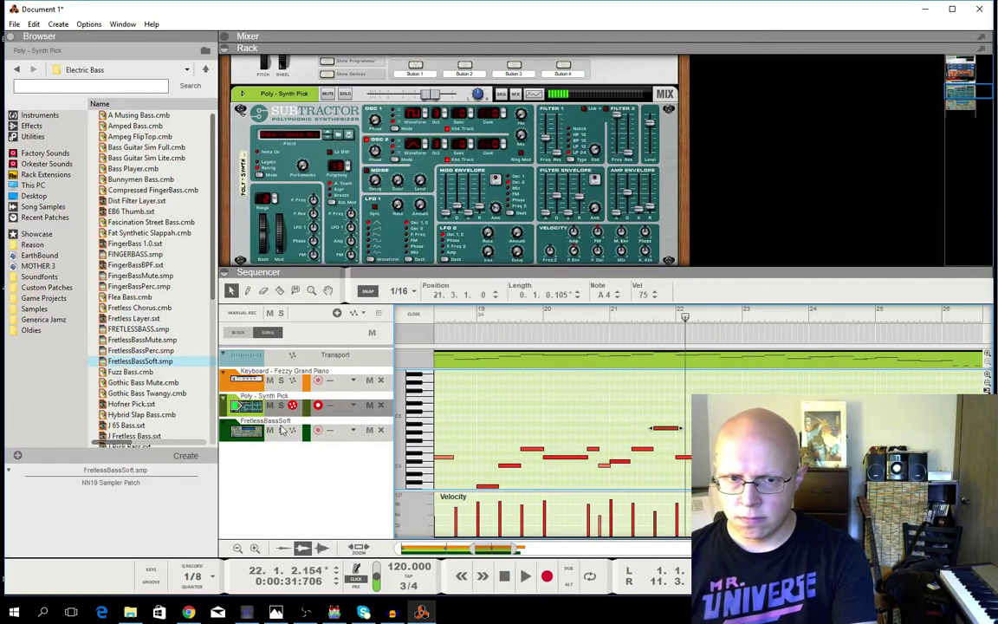
In the Keyboard - Fezzy Grand Piano clip, raise the note at 21.3.1.0 to C#4 and play the passage around bar 21.
left_click(296, 386)
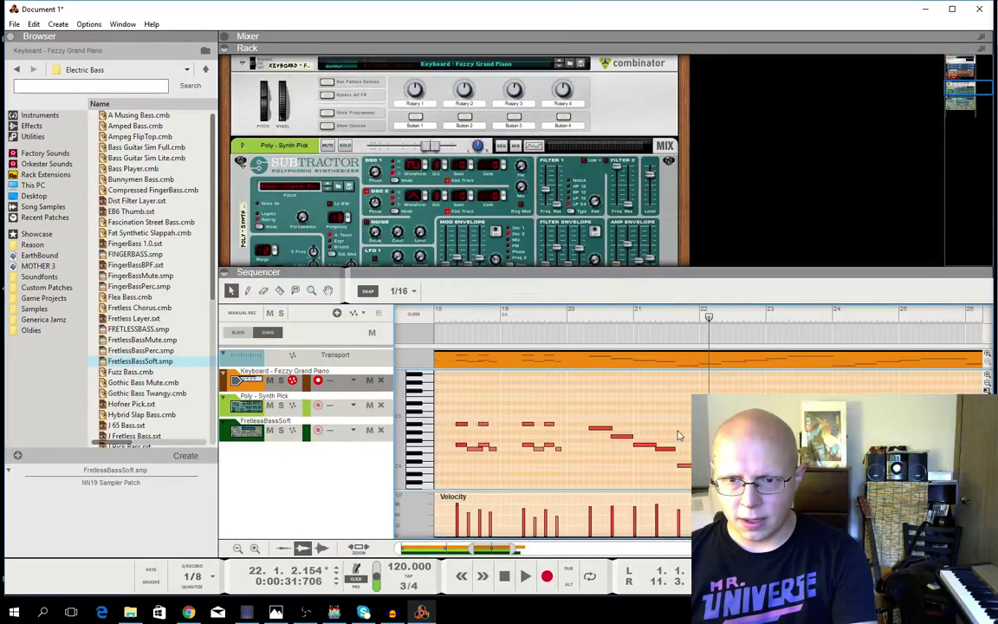
left_click(685, 465)
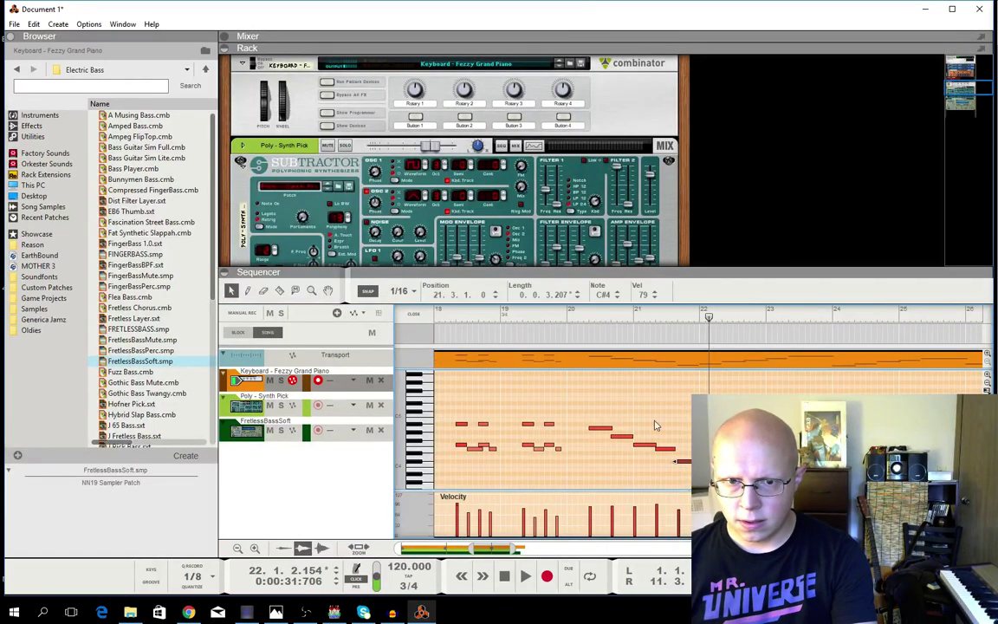
left_click(587, 326)
key("space")
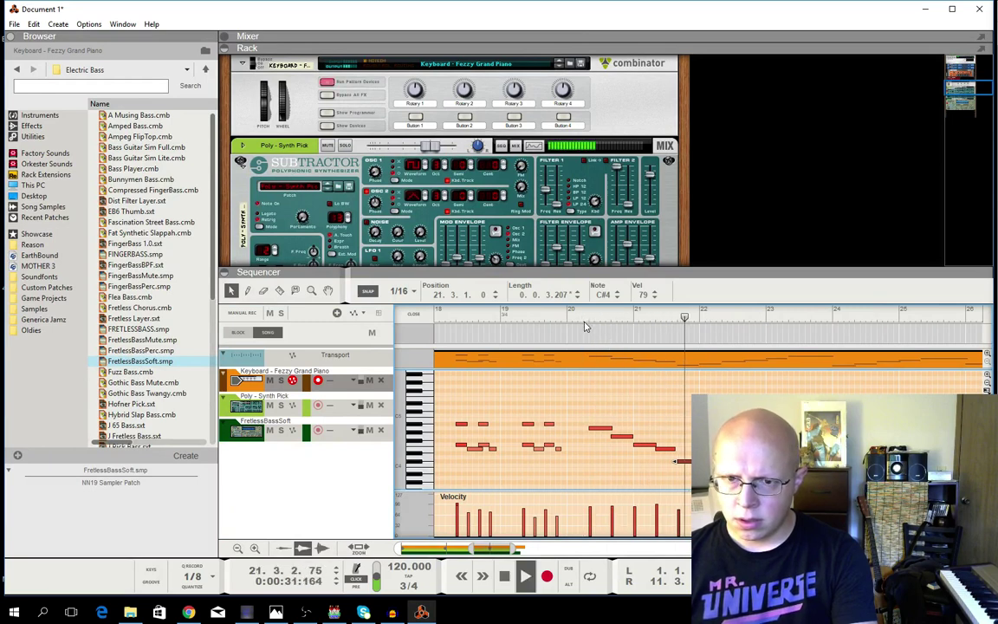
left_click(677, 325)
left_click(677, 322)
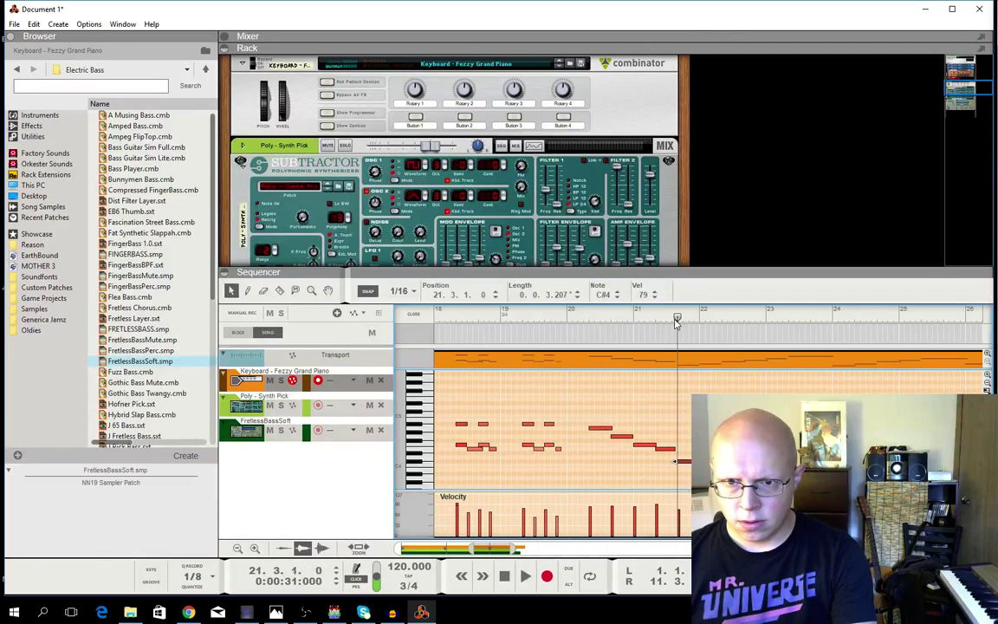
left_click(662, 327)
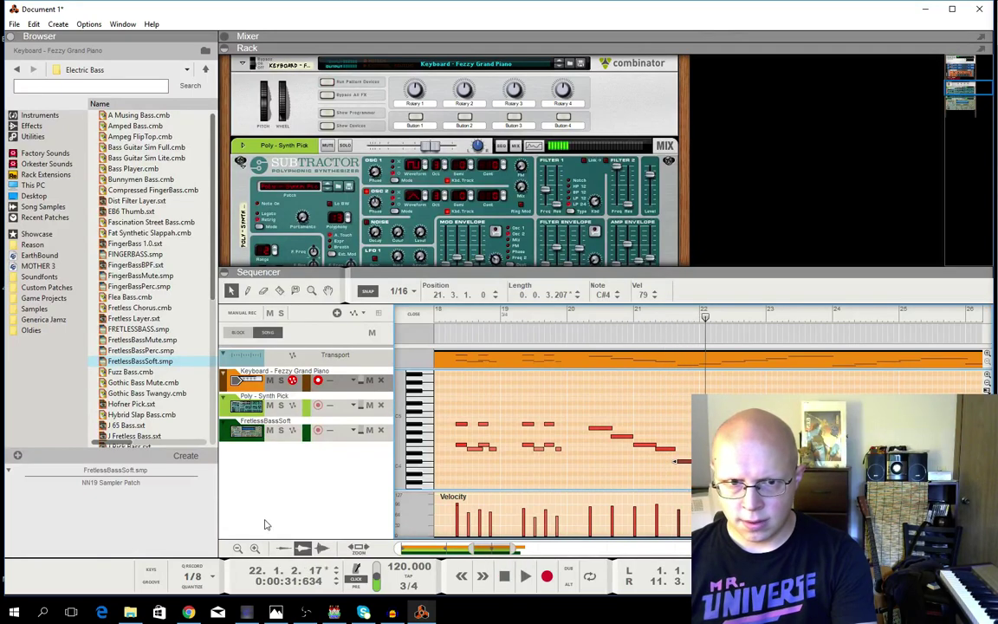
In the FretlessBassSoft clip, lower the note at 21.2.4.220 to A1 and play from about bar 21 through the last bass notes.
left_click(246, 430)
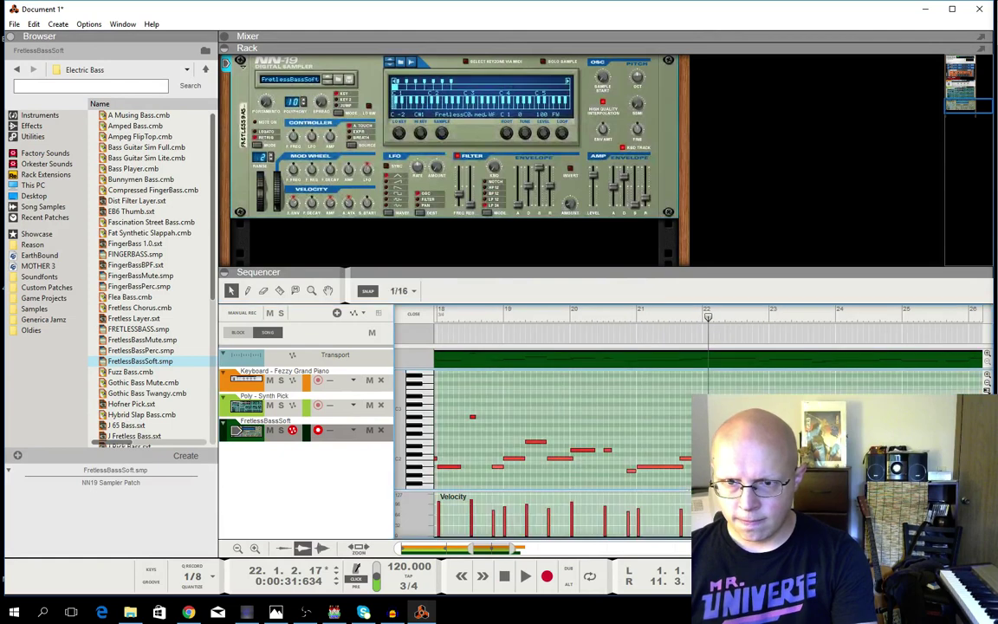
left_click(418, 467)
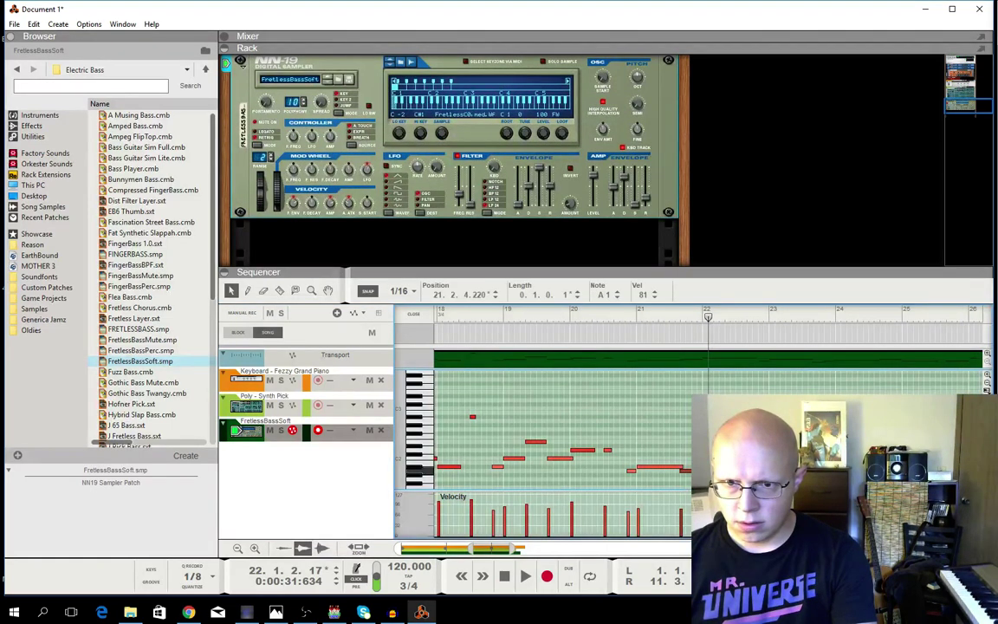
left_click(631, 330)
key("space")
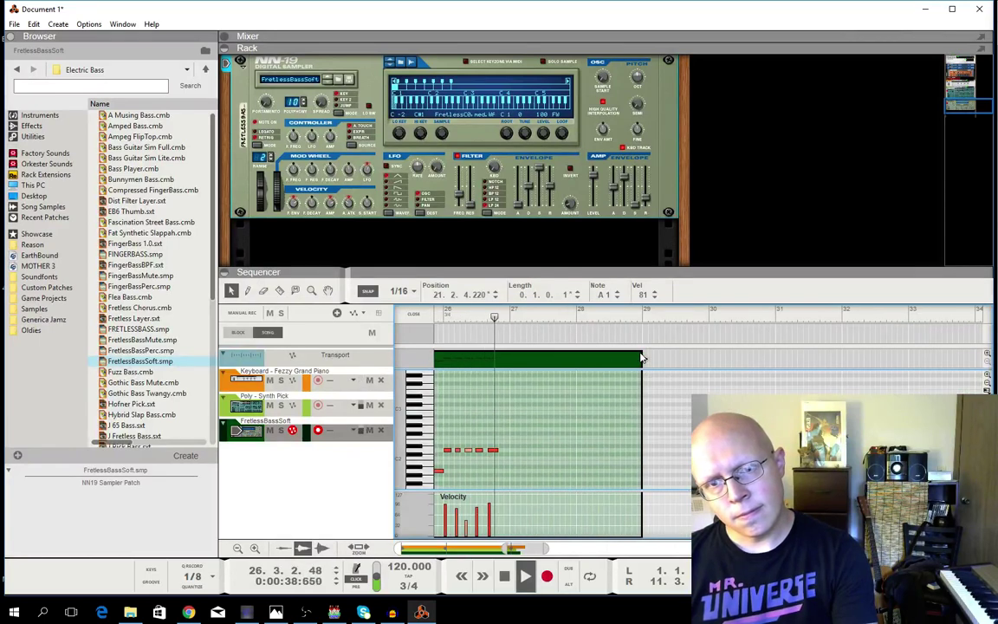
key("space")
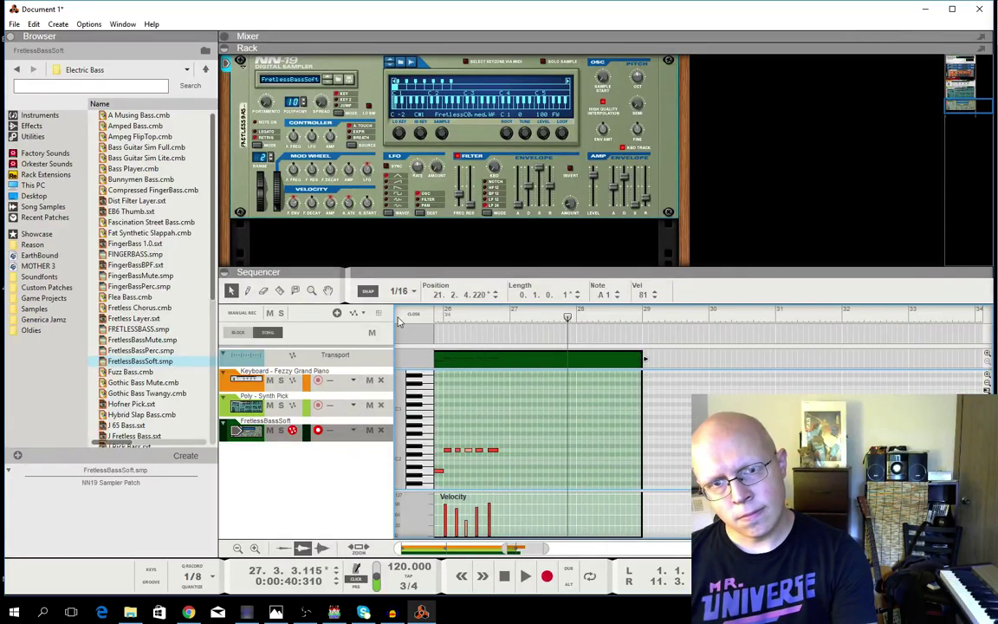
Return to the song arrangement and save the song in the Reason folder as VGMA Challenge Day 20.
key("shift+Tab")
key("ctrl+s")
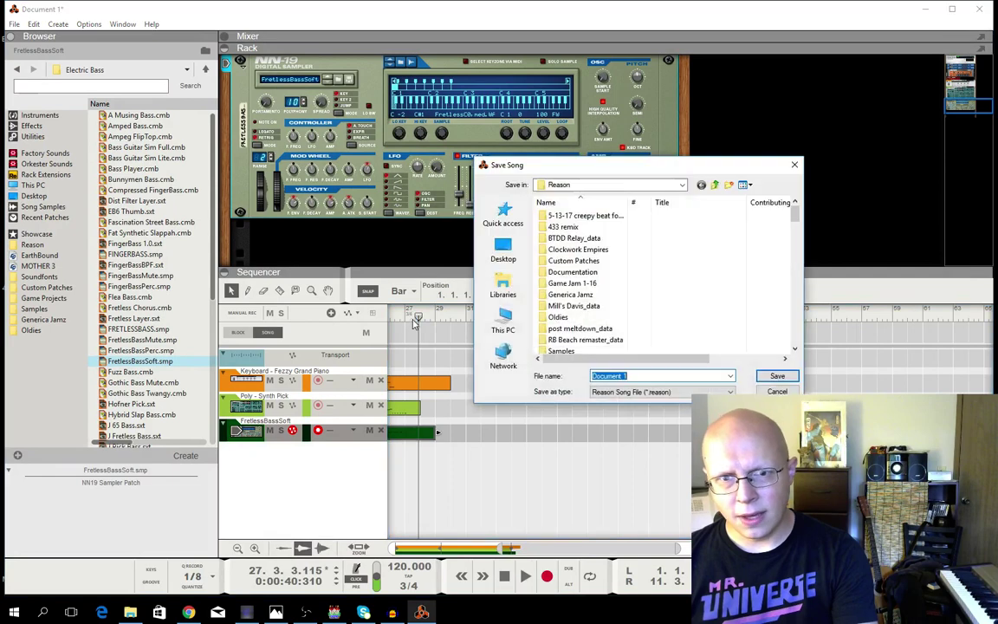
scroll(622, 310, "down", 10)
scroll(621, 310, "down", 10)
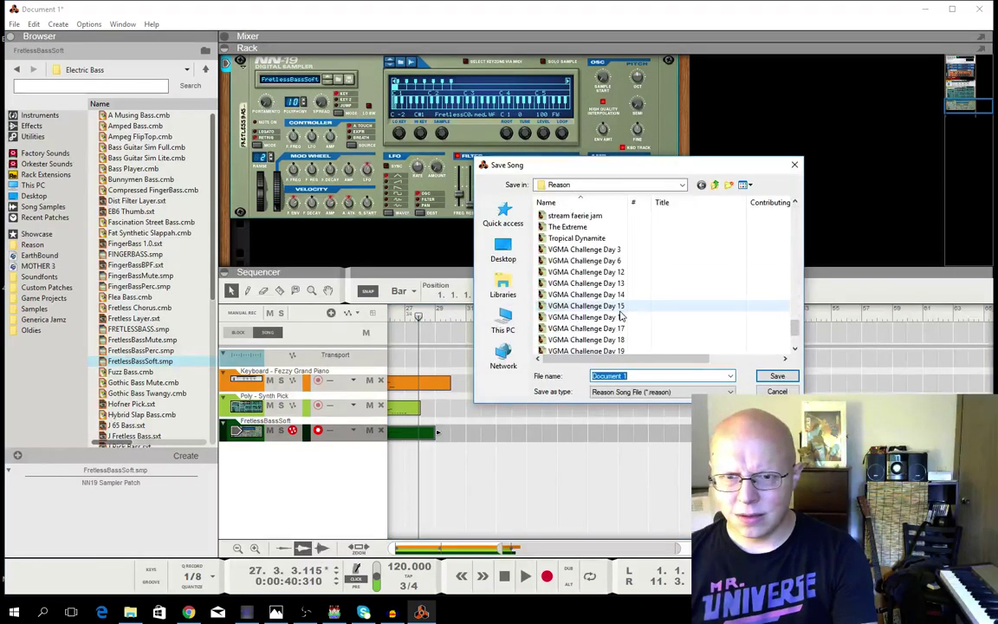
left_click(618, 284)
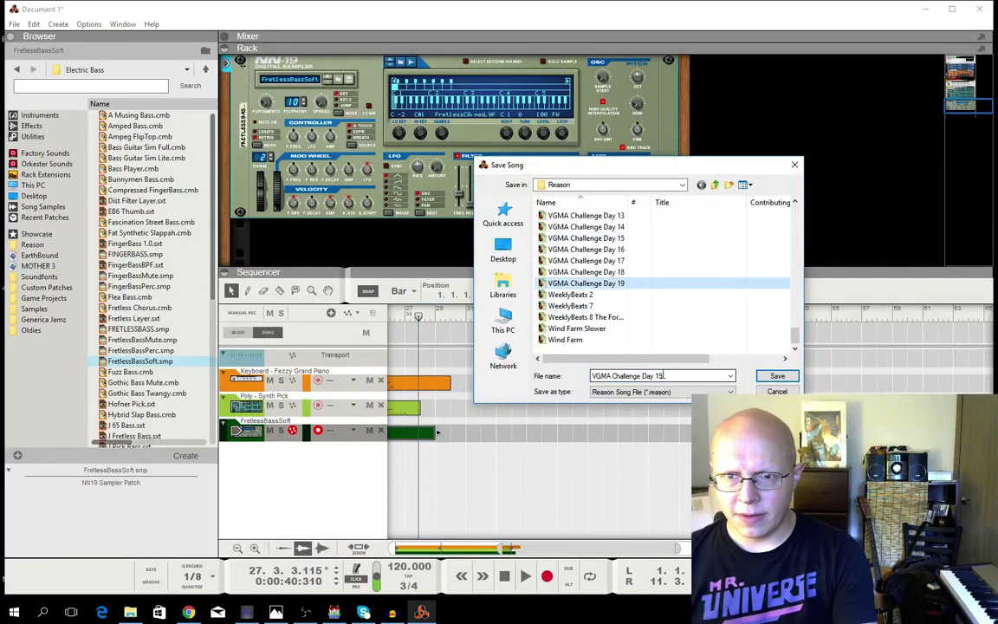
left_click(669, 376)
double_click(669, 376)
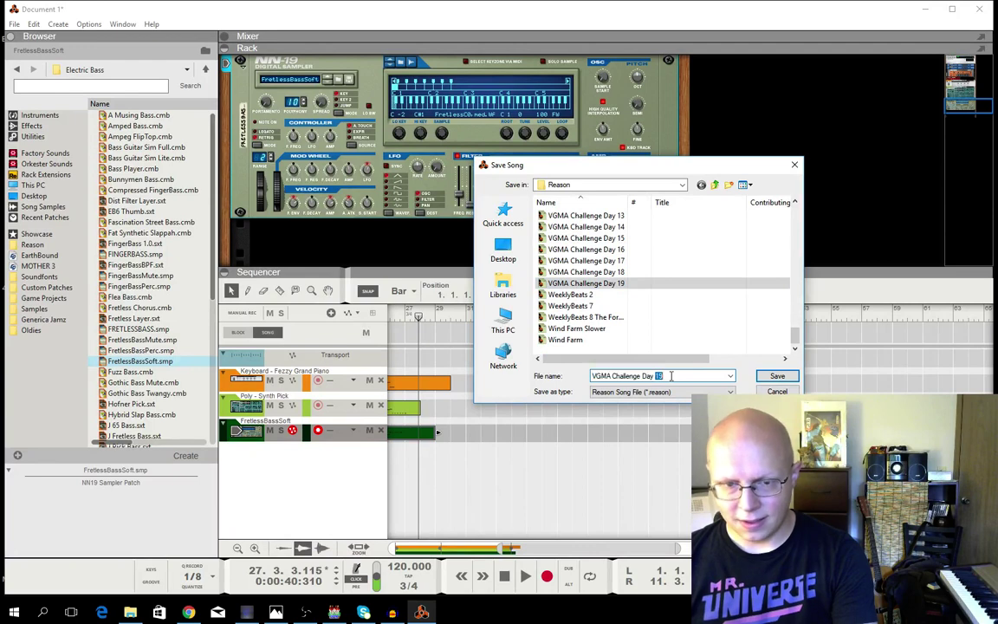
type("20")
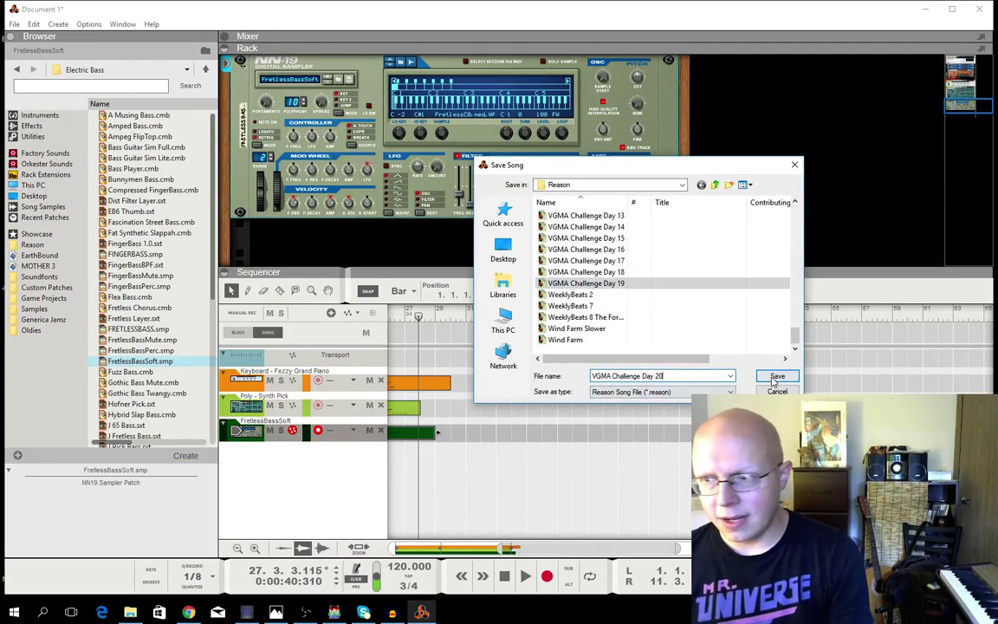
left_click(775, 378)
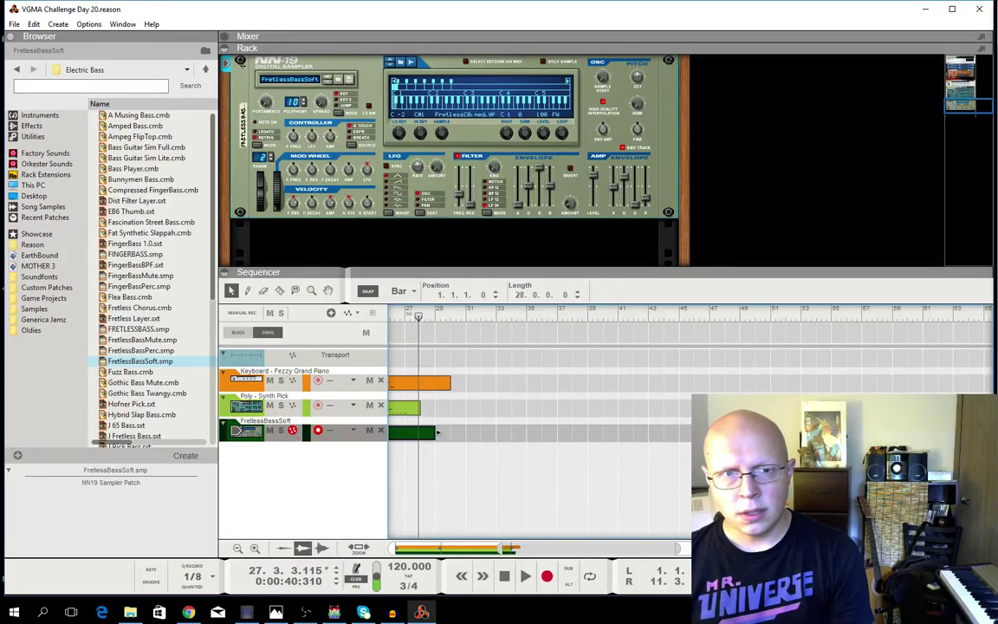
Browse the factory Kong patches and the Kong kits mapped for keyboard, and return to the Reason Factory Sound Bank.
left_click(26, 154)
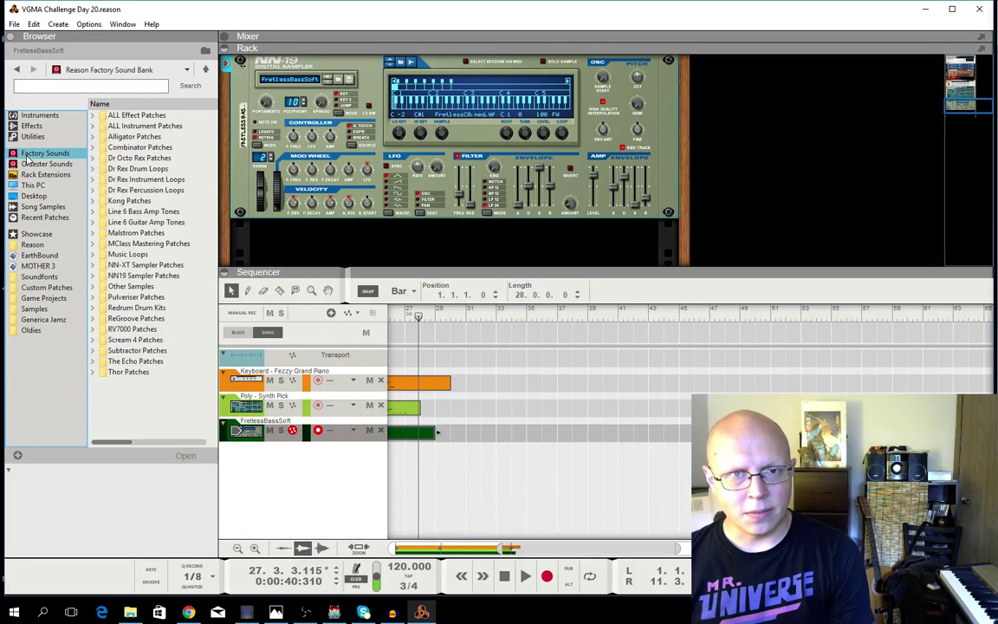
left_click(122, 126)
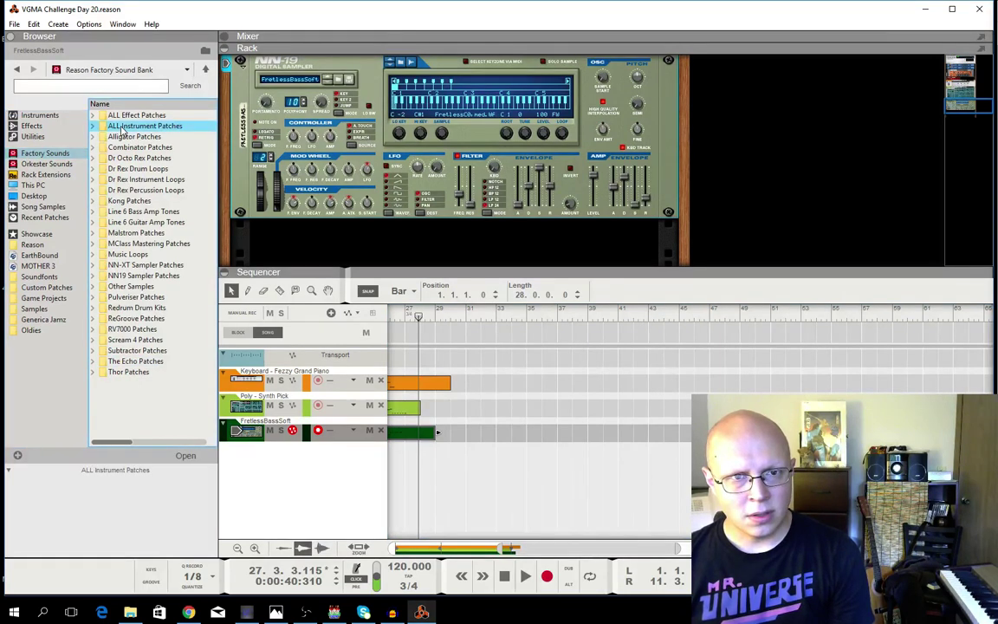
double_click(128, 201)
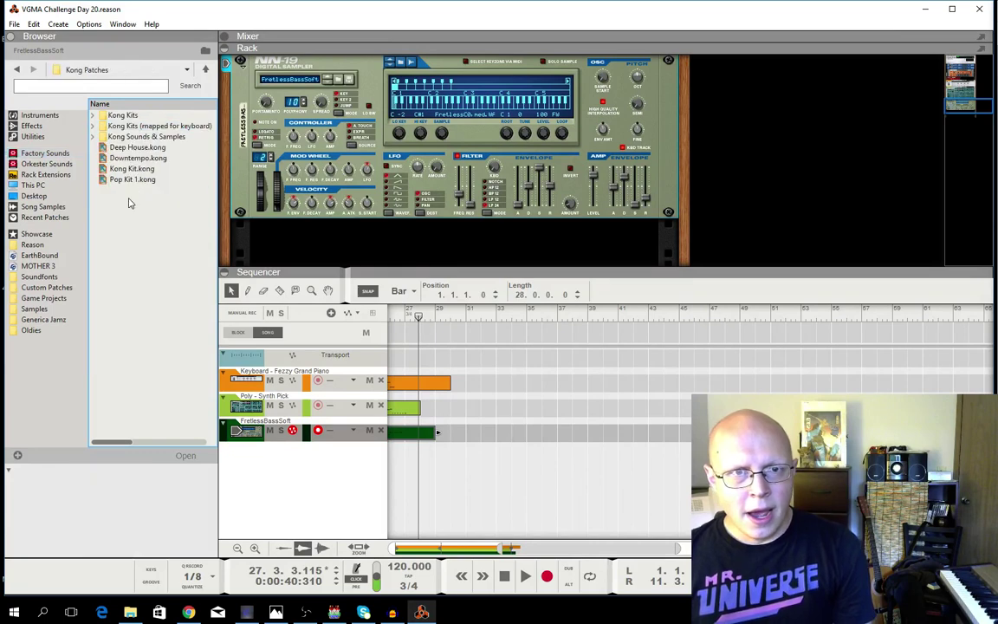
double_click(161, 127)
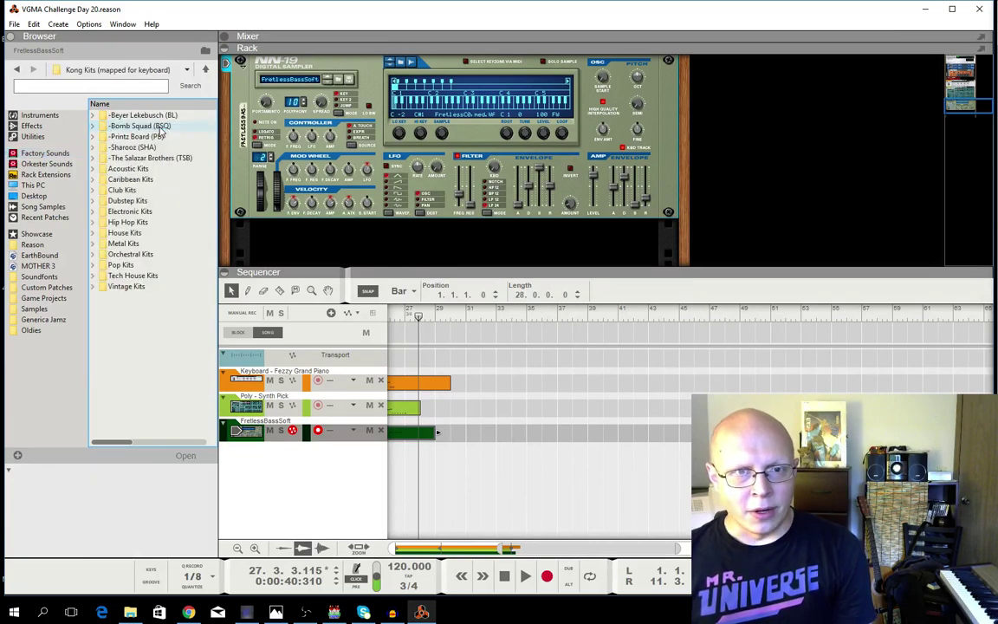
left_click(18, 70)
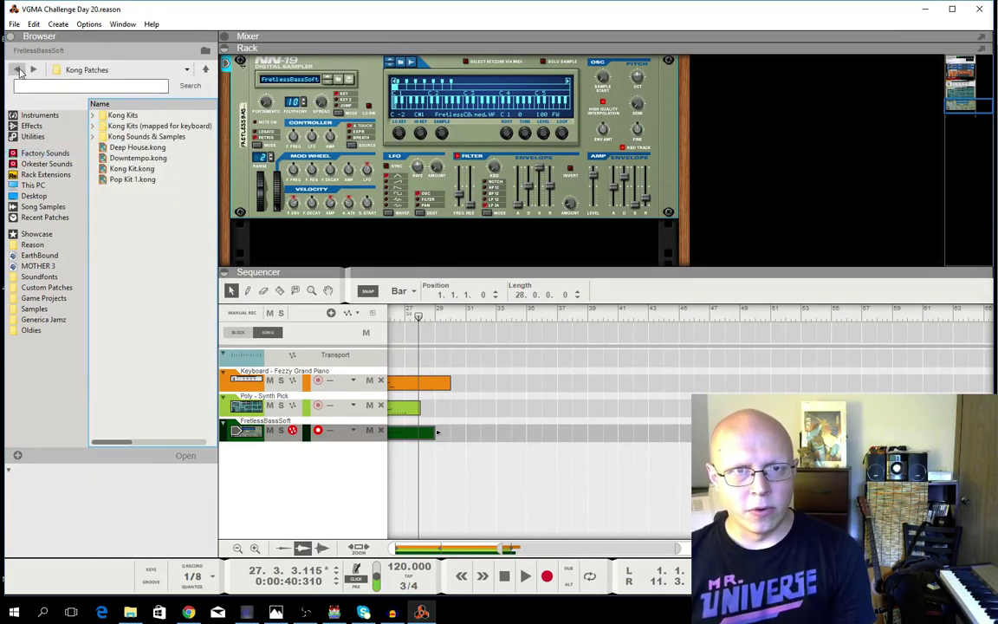
left_click(18, 70)
Find Congas.sxt among the factory skin percussion instruments and add it as a new instrument track below FretlessBassSoft.
double_click(137, 126)
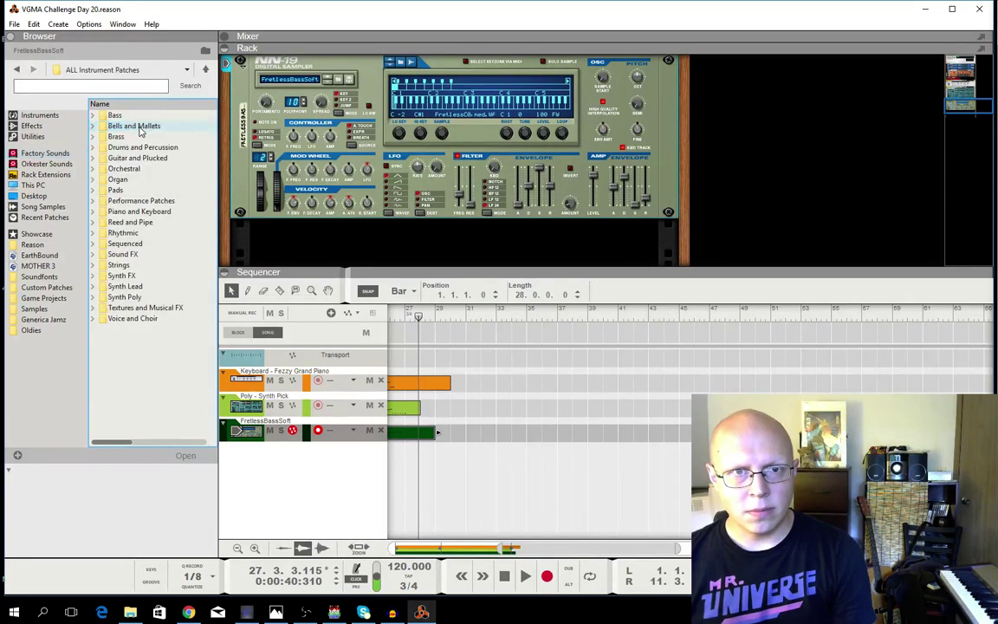
double_click(143, 147)
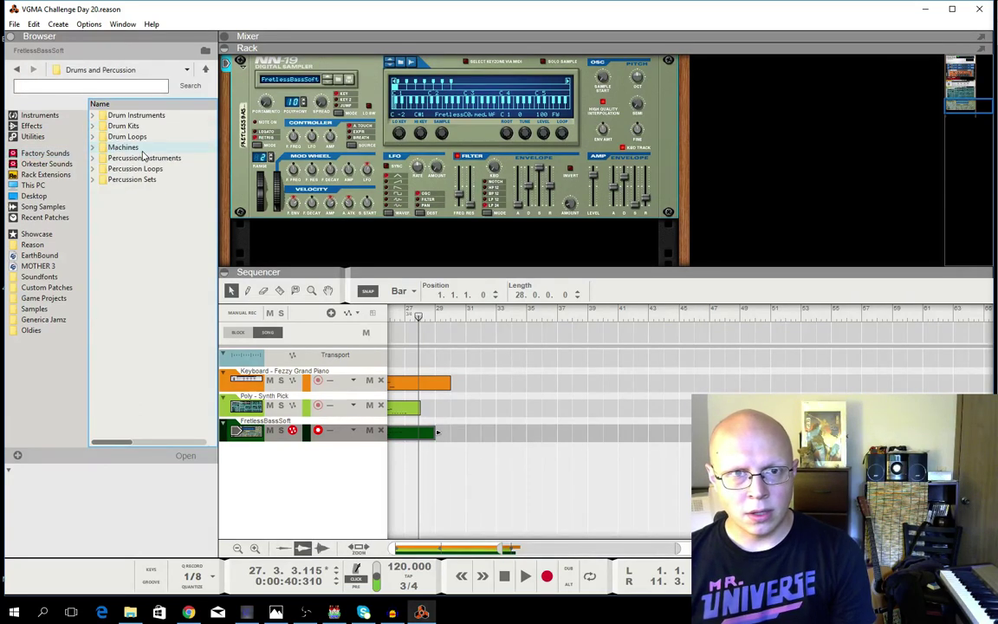
double_click(145, 160)
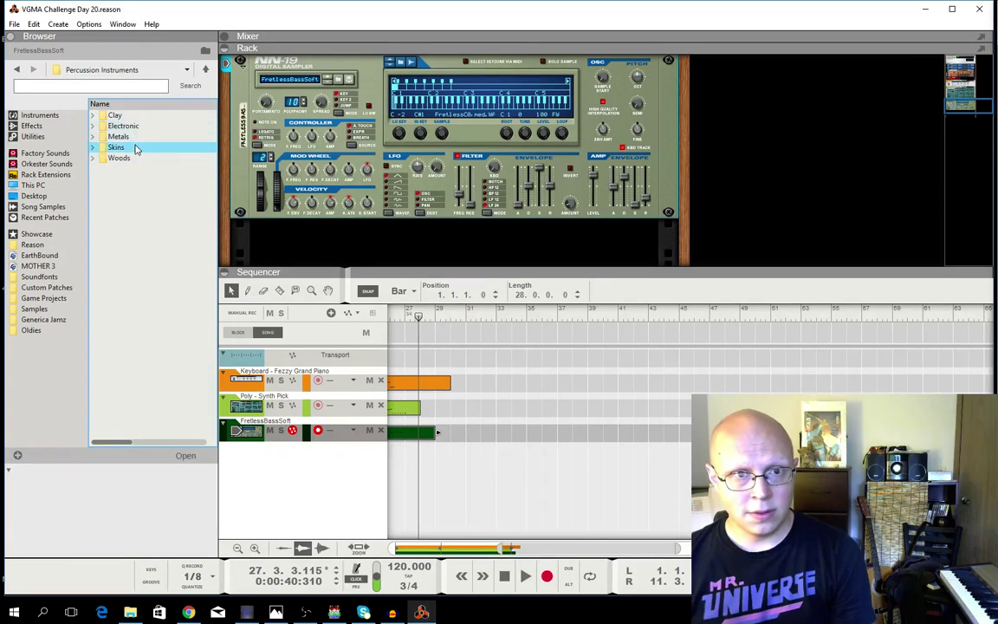
double_click(134, 147)
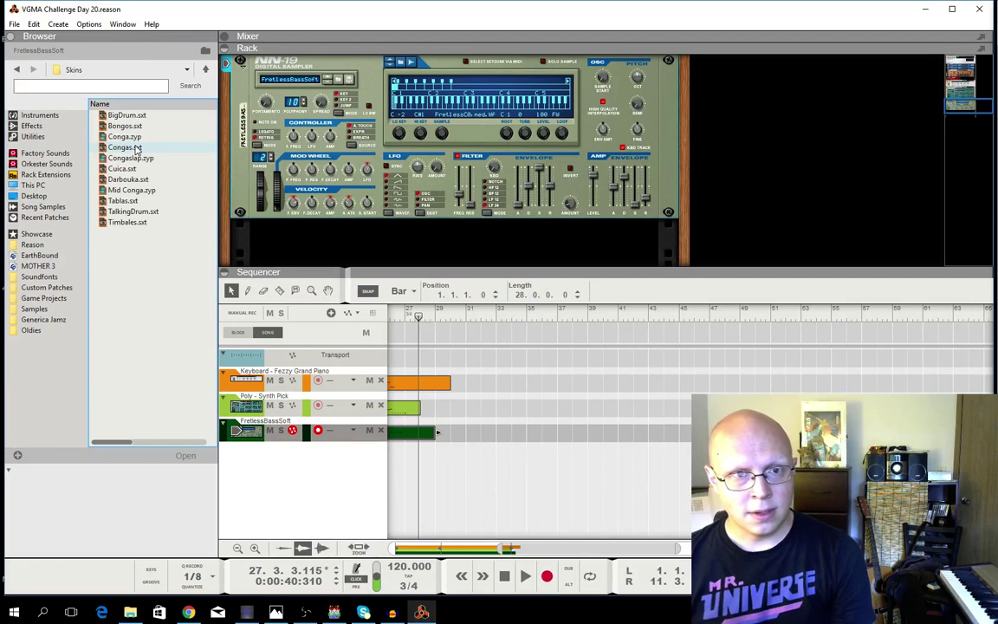
left_click(136, 148)
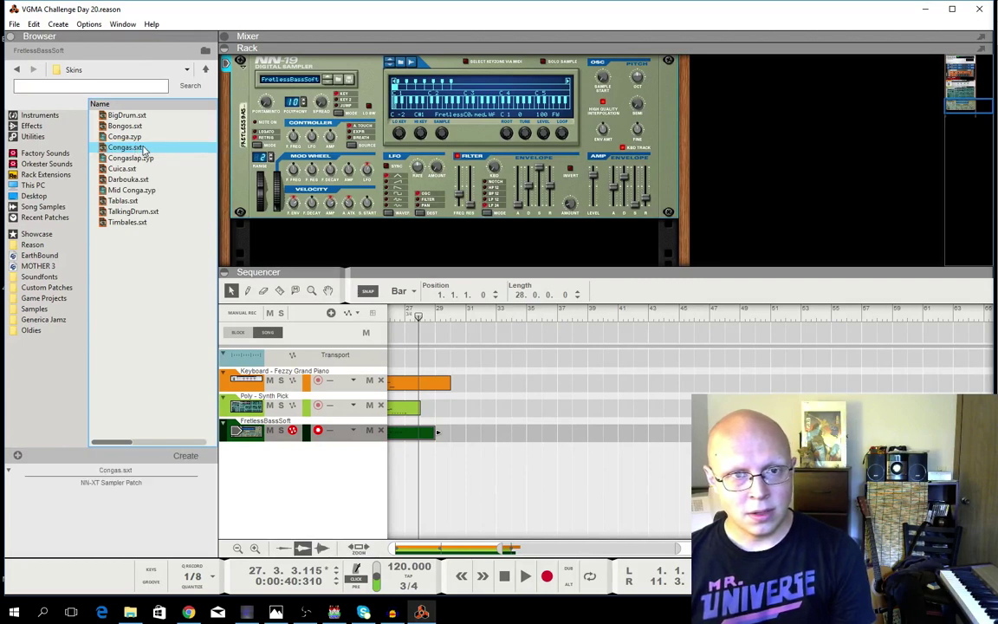
left_click_drag(143, 150, 308, 482)
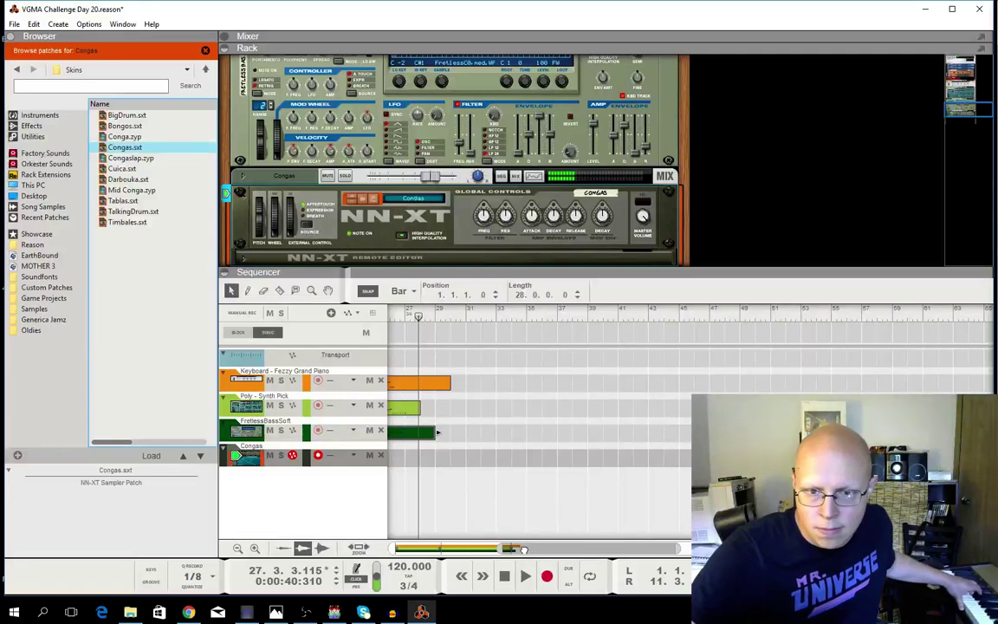
Set the tempo to 90 BPM and record a conga part on the Congas track from bar 1 to about bar 28.
left_click_drag(523, 549, 342, 546)
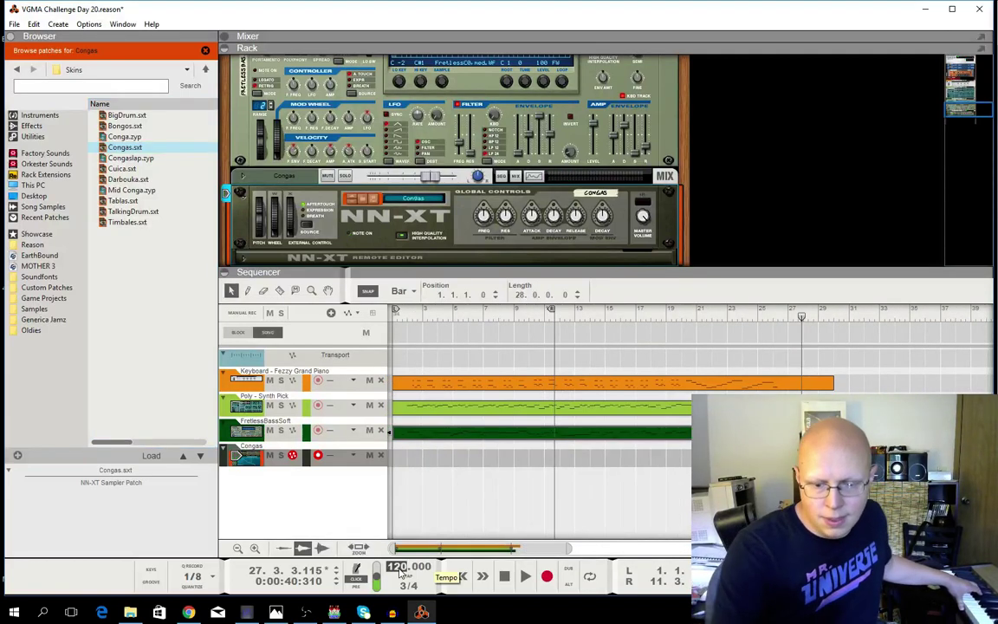
type("90")
key("Return")
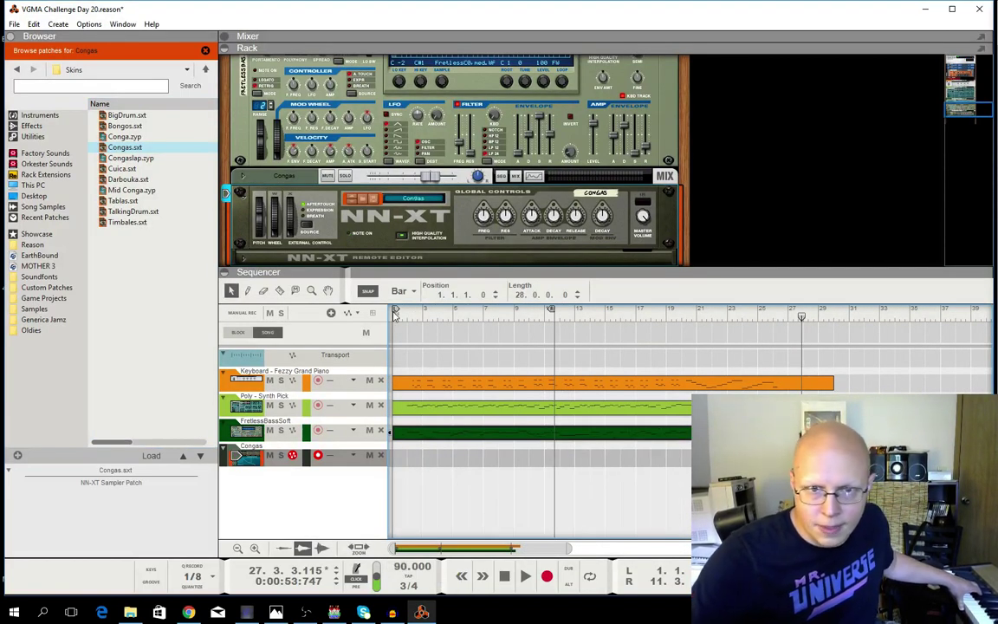
left_click(393, 312)
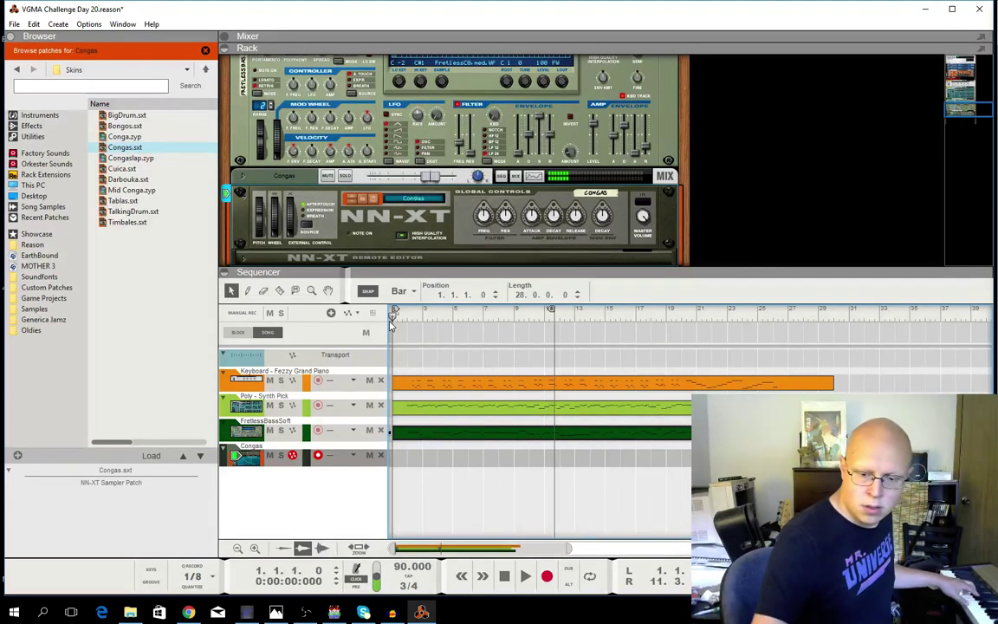
key("ctrl+Return")
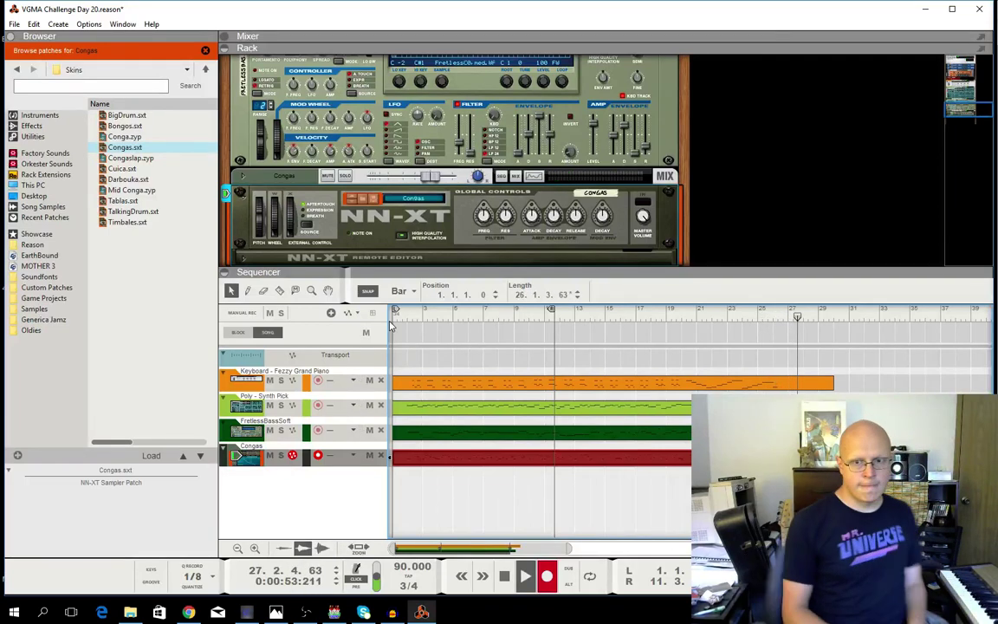
key("space")
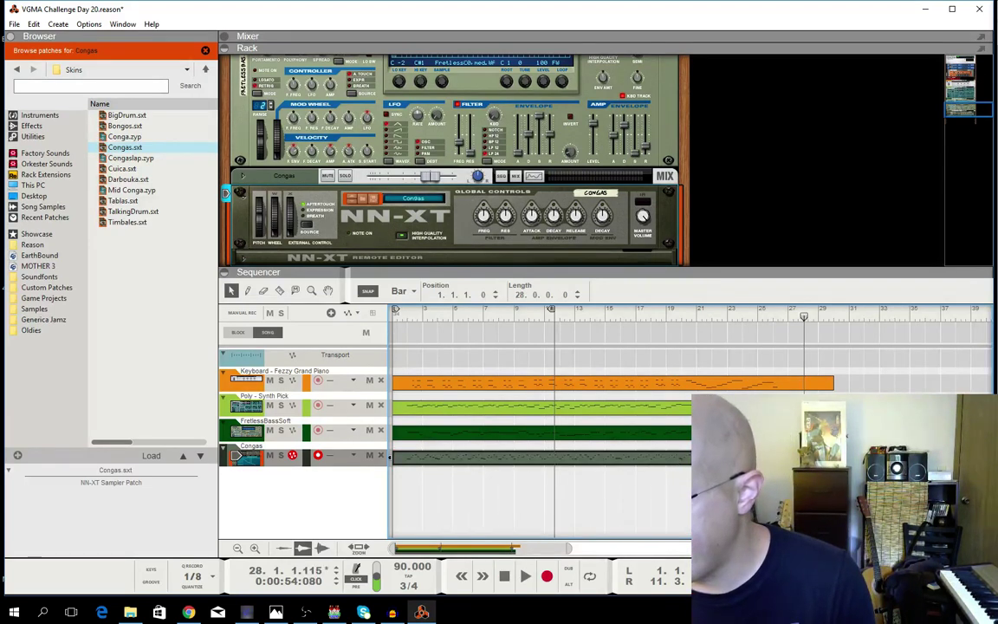
Set the tempo to 120 BPM and play the song from bar 2.
left_click(415, 315)
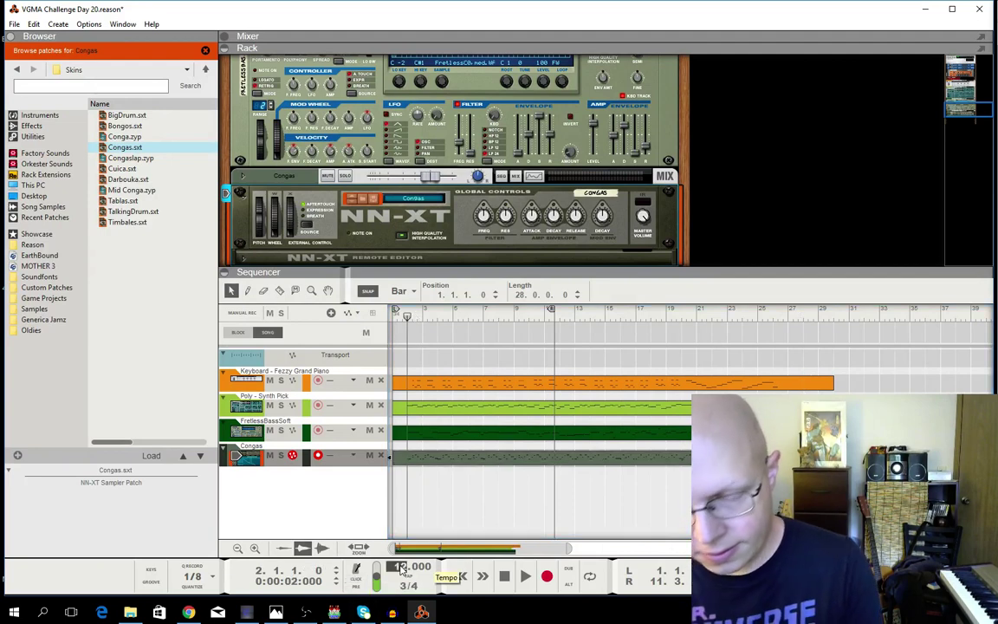
left_click_drag(401, 568, 402, 570)
key("space")
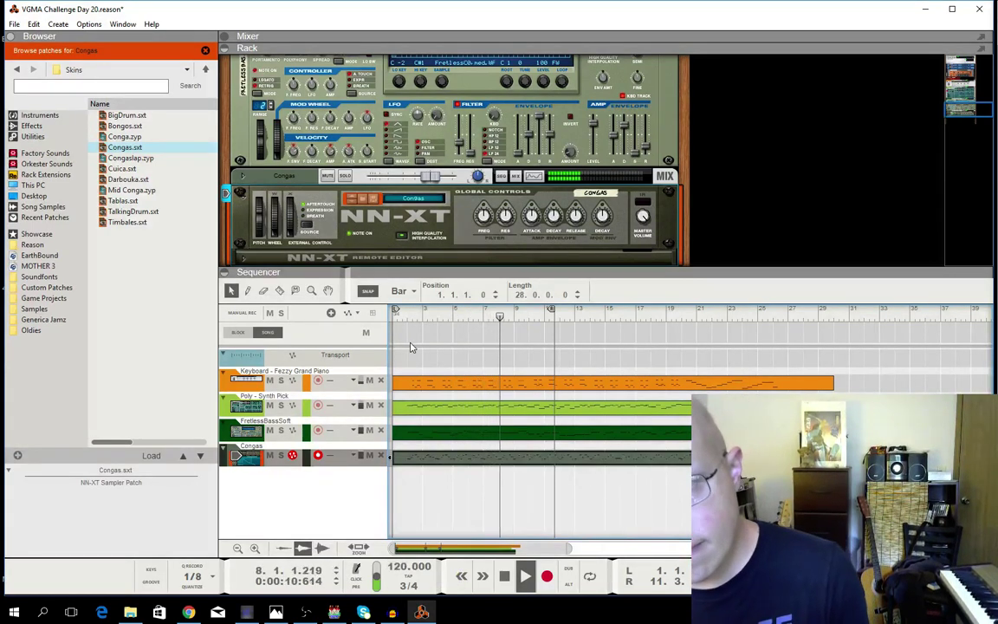
Show the mixer, lower the levels of the piano, Synth Pick, FretlessBassSoft and Congas channels during playback, and stop the song.
left_click(226, 38)
left_click(226, 38)
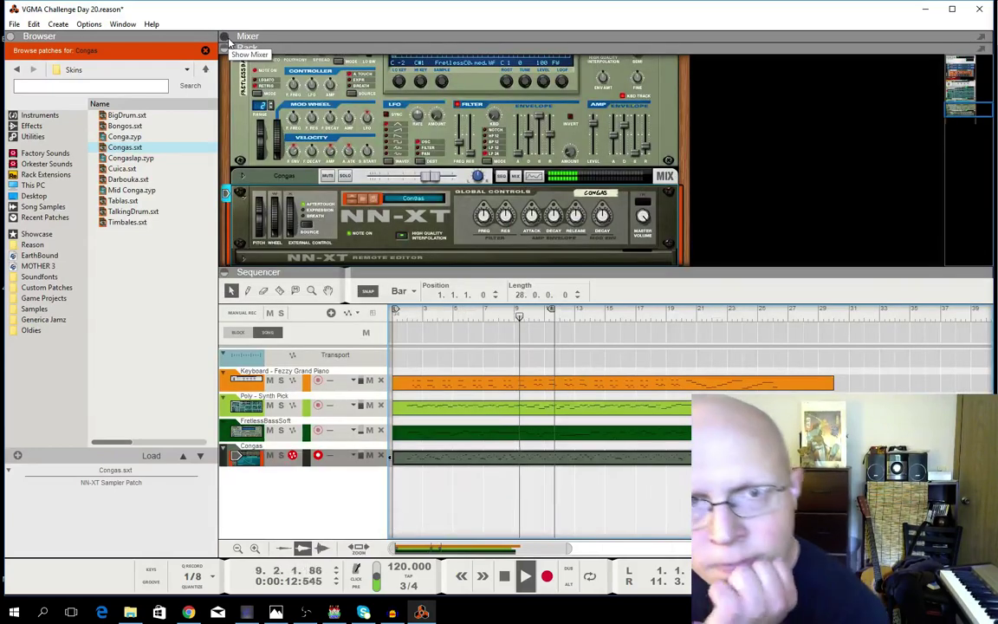
left_click(226, 38)
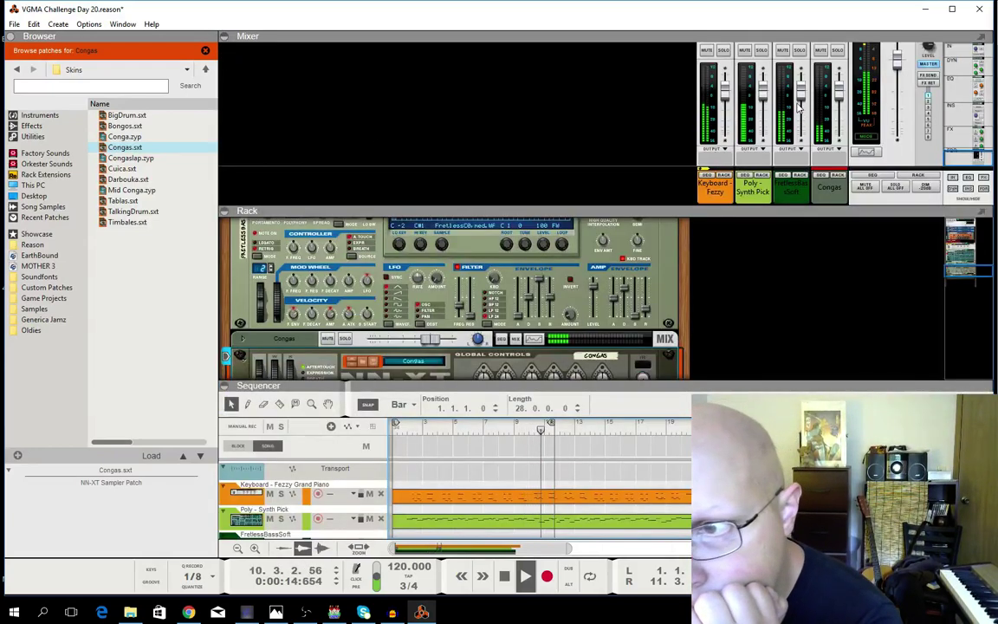
left_click(743, 101)
left_click(716, 104)
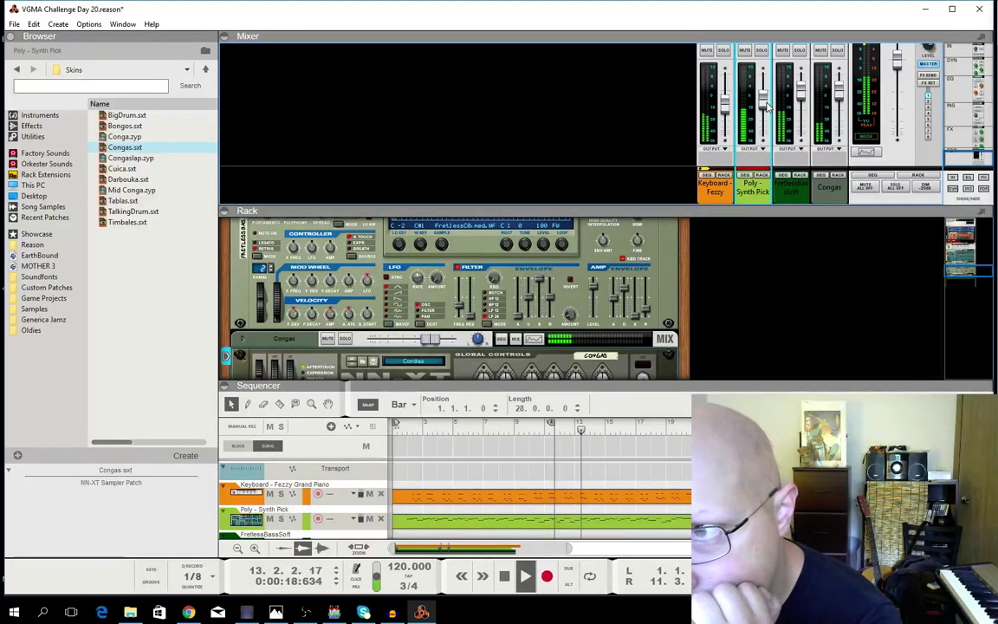
left_click(803, 100)
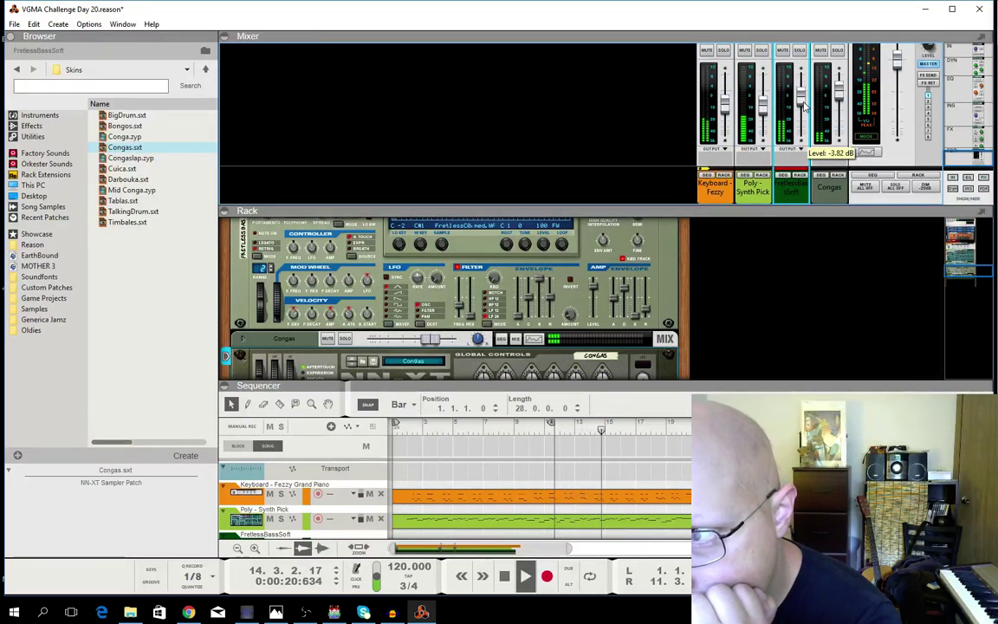
left_click_drag(804, 104, 810, 106)
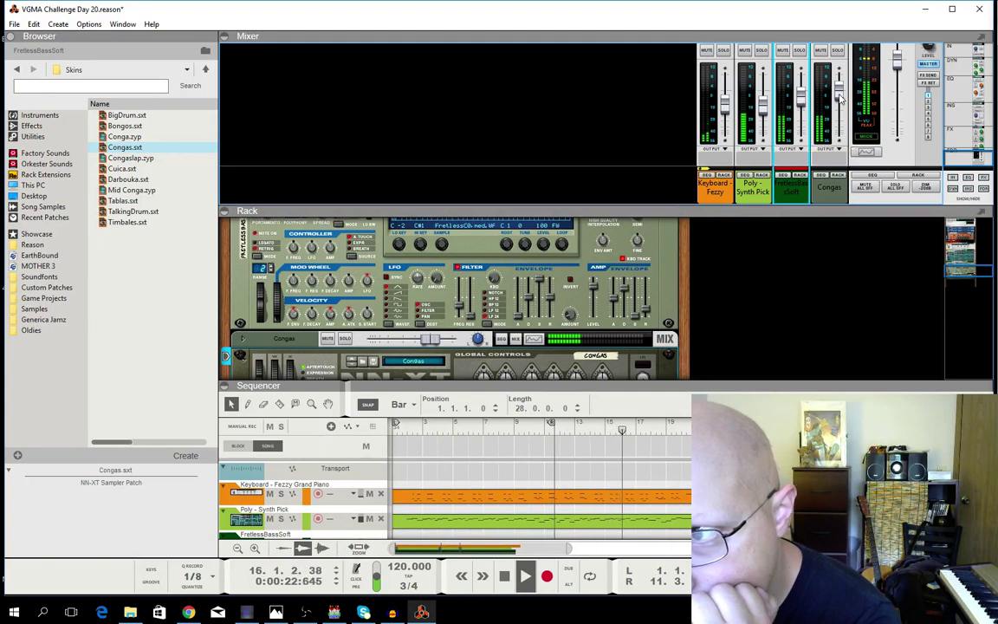
left_click(839, 102)
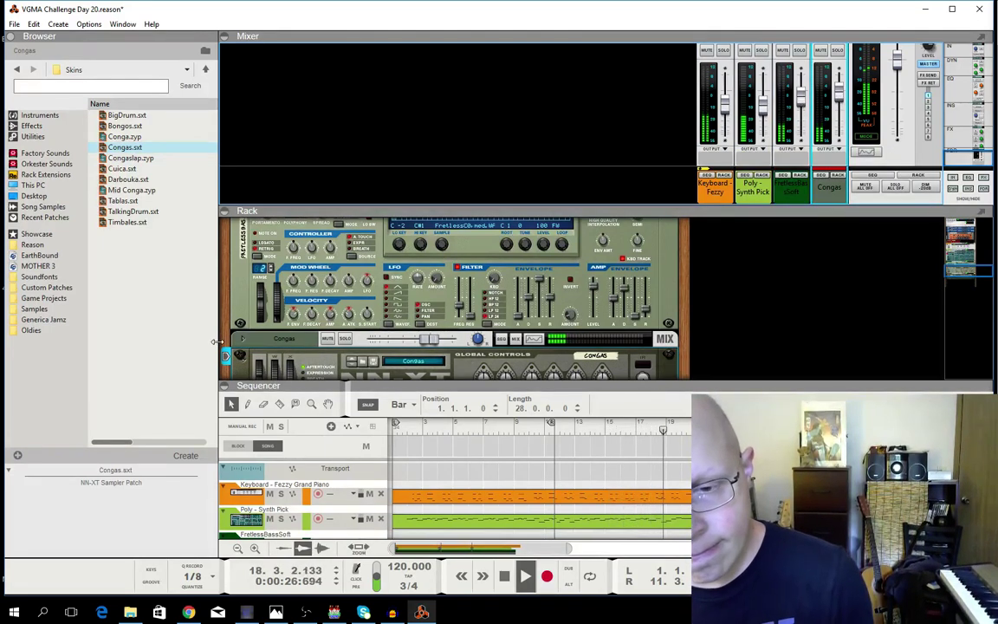
key("space")
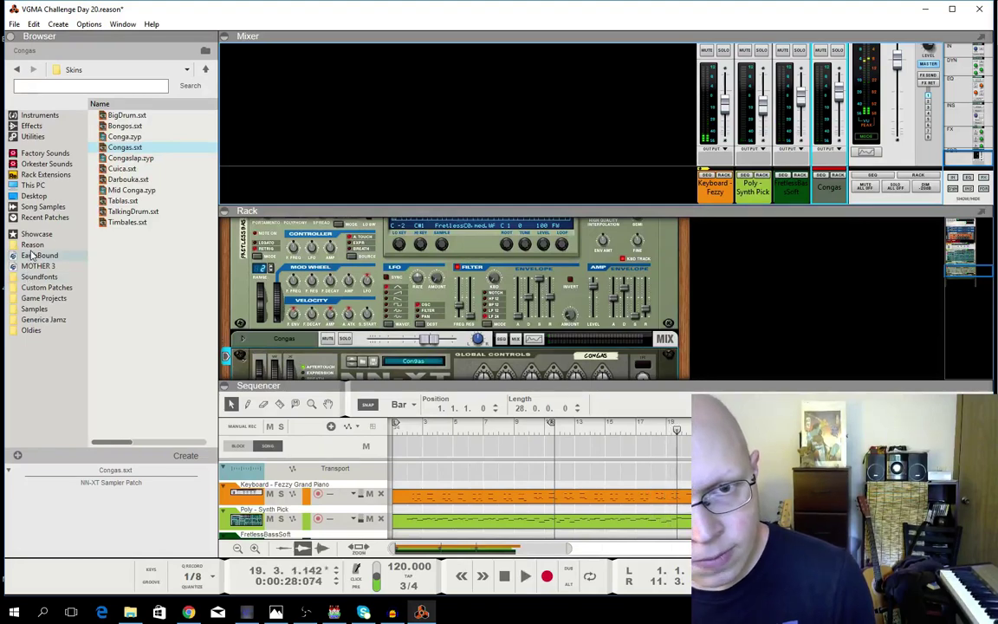
Add the Modelled Acoustic [K].kong kit from the keyboard-mapped Acoustic Kits as a new track below Congas.
left_click(33, 244)
left_click(48, 153)
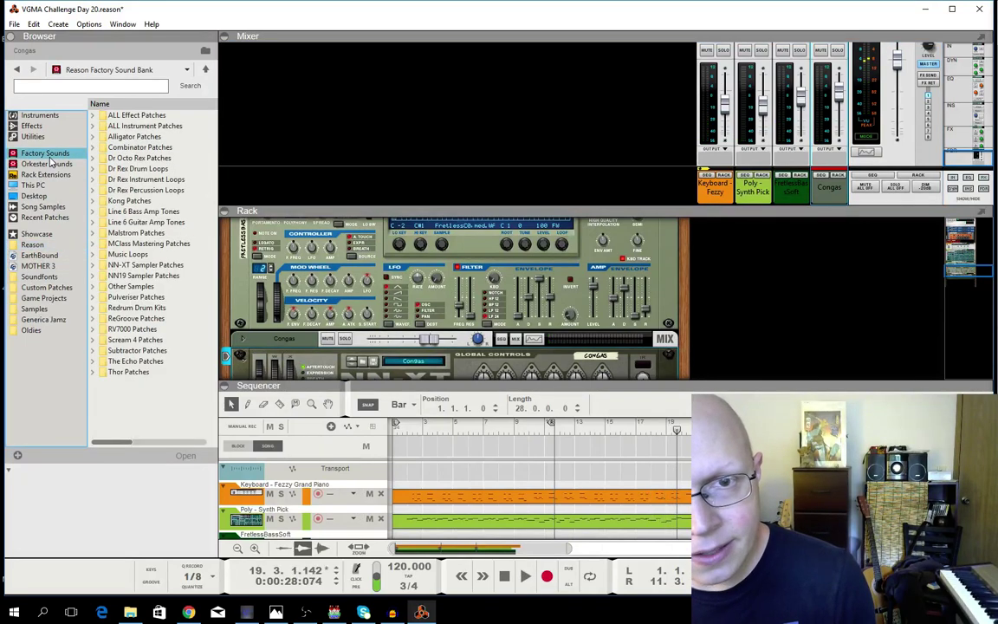
double_click(130, 201)
double_click(130, 126)
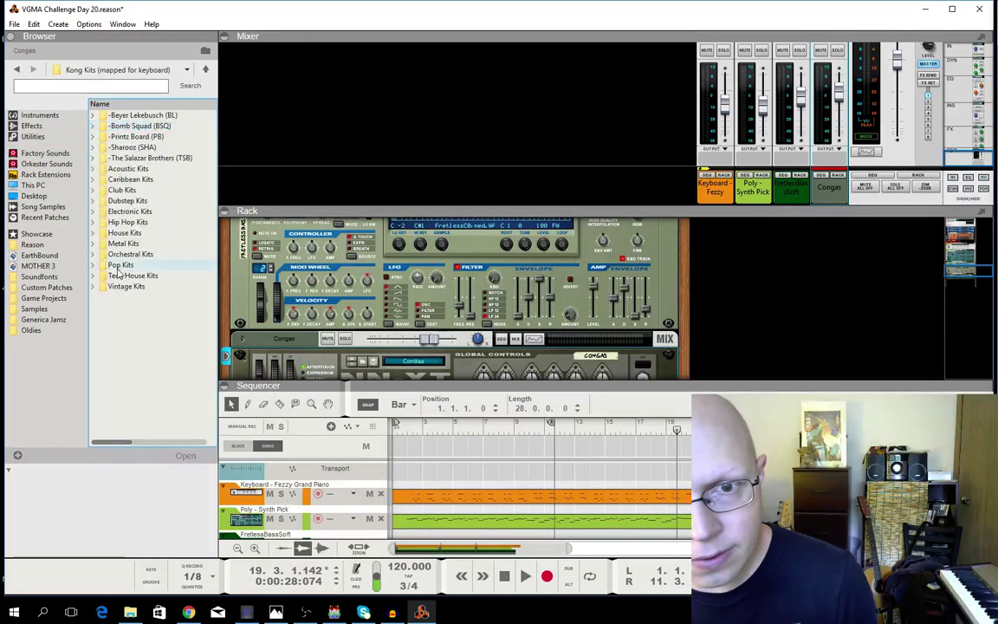
double_click(126, 169)
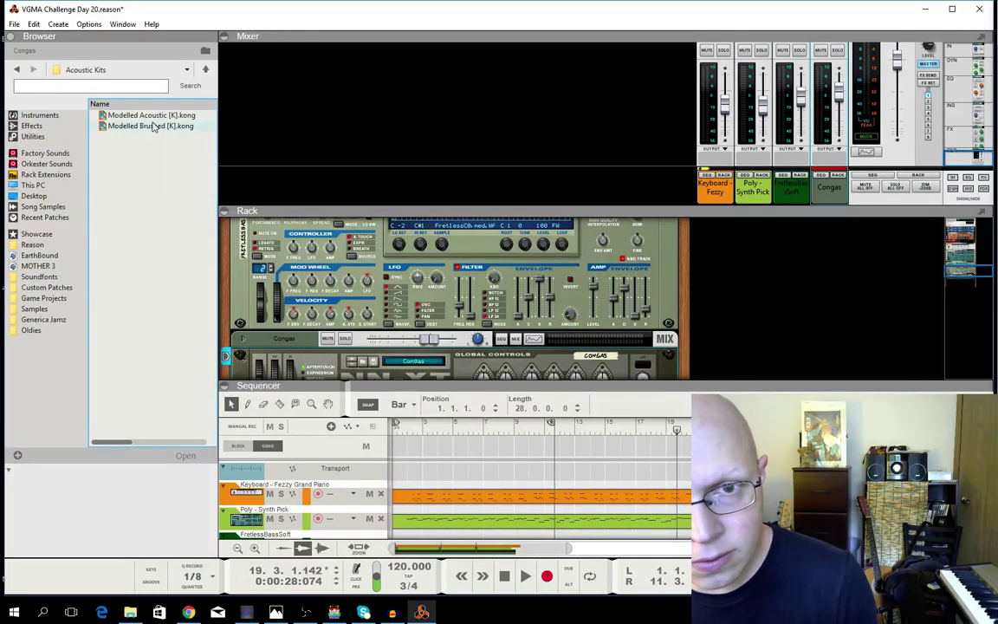
scroll(422, 485, "down", 2)
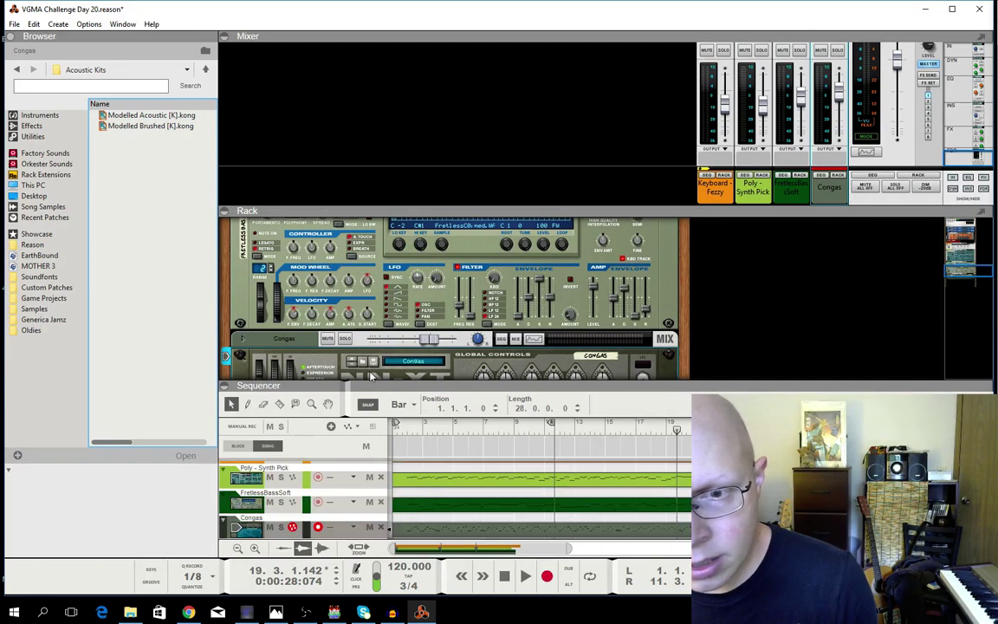
left_click_drag(379, 381, 364, 209)
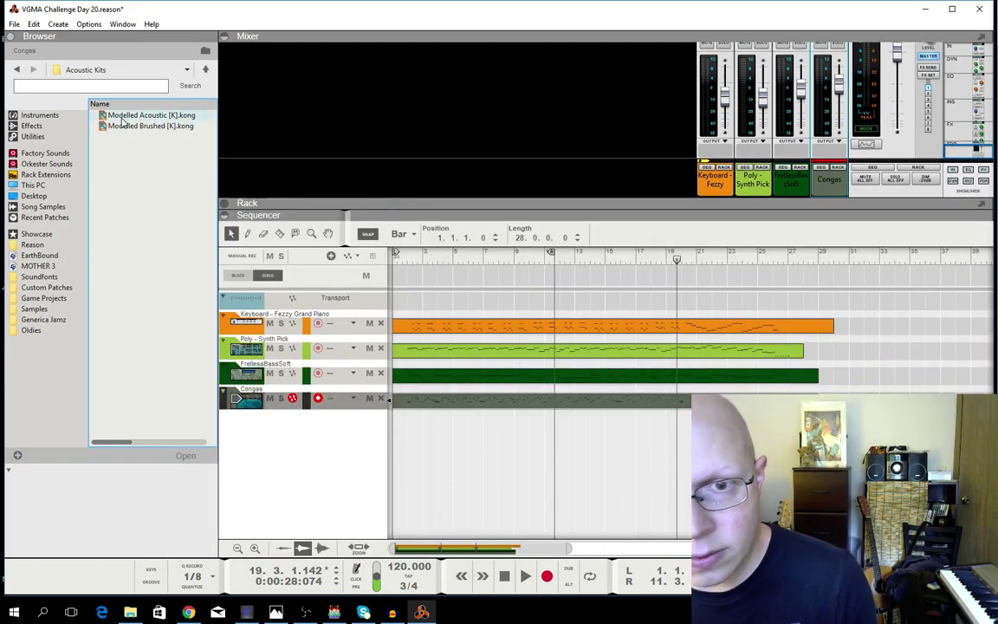
left_click_drag(128, 119, 302, 413)
Turn on the metronome click and precount, and return the song position to bar 1.
left_click(404, 259)
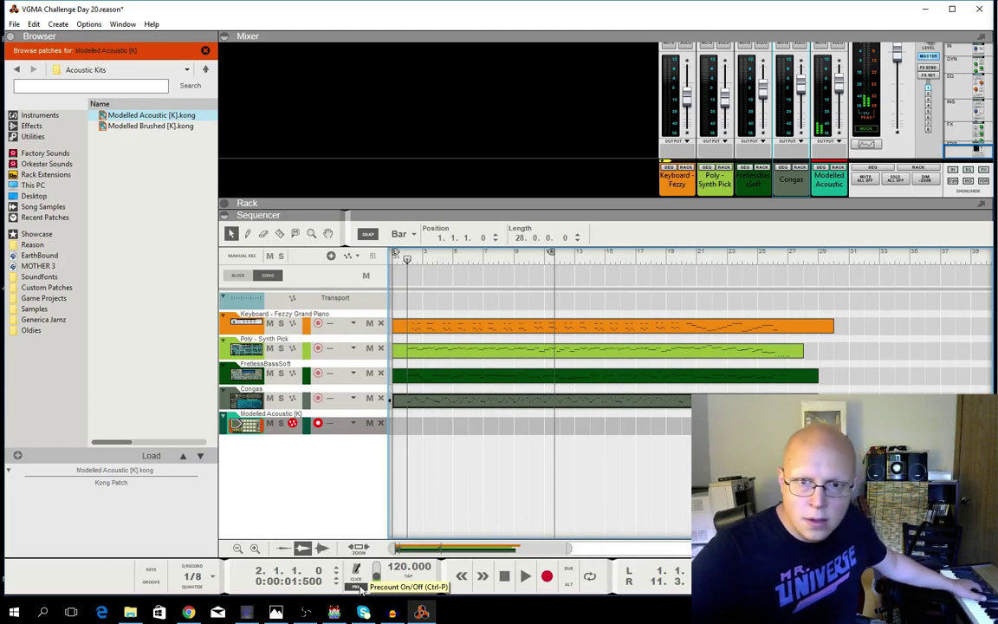
left_click(361, 587)
left_click(394, 261)
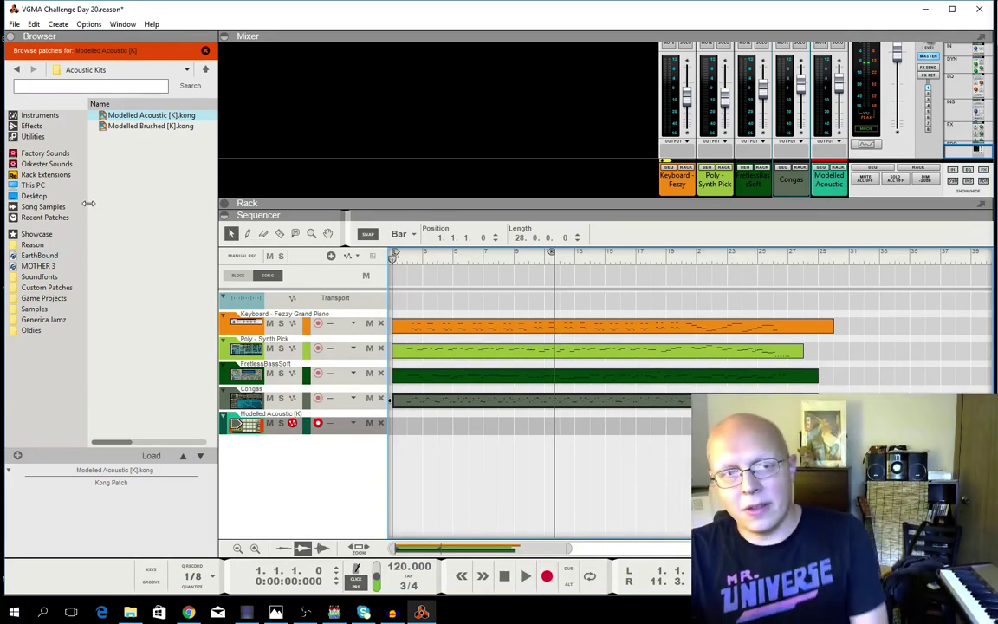
Replace the Modelled Acoustic kit with Pop Kit 1 [K].kong from the keyboard-mapped Pop Kits.
left_click(48, 153)
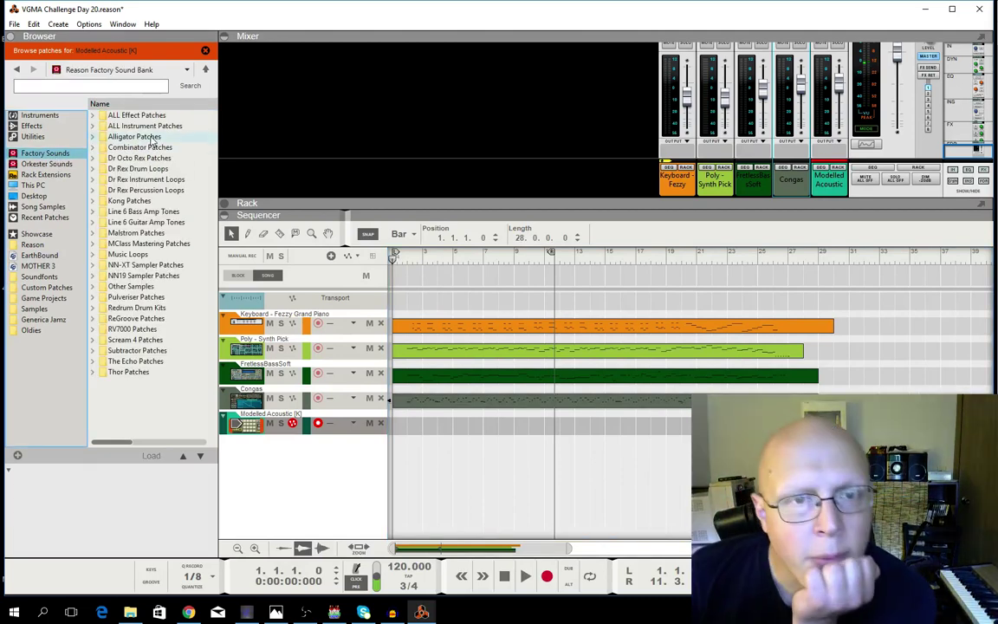
double_click(146, 202)
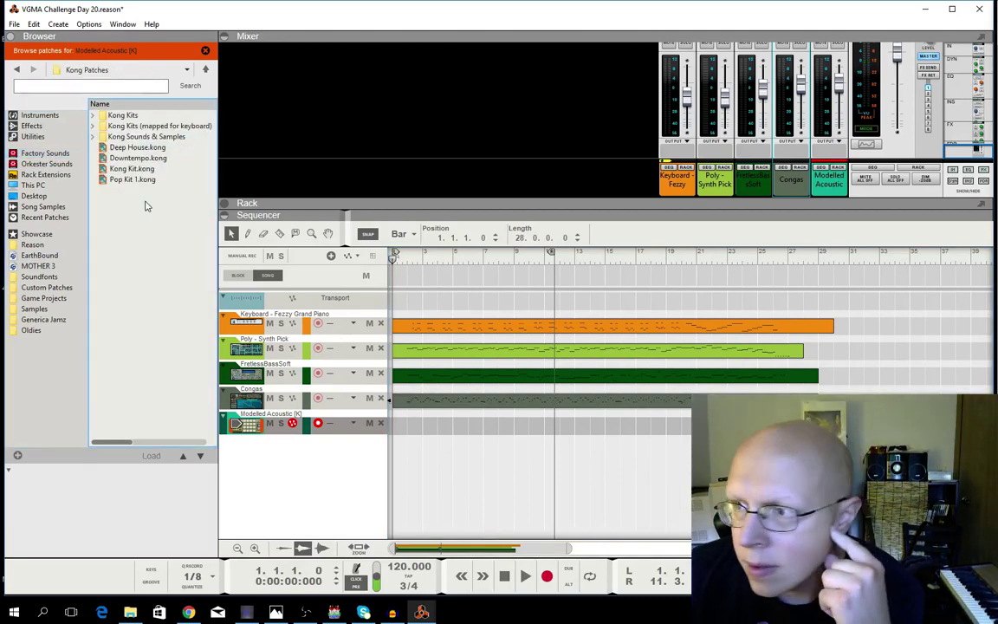
double_click(160, 127)
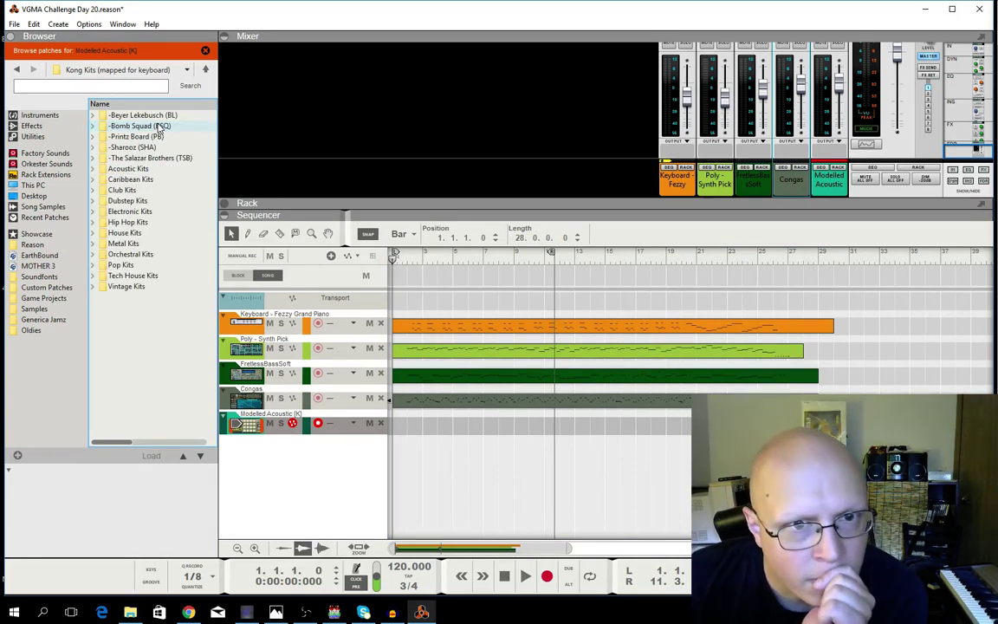
double_click(124, 266)
left_click(143, 149)
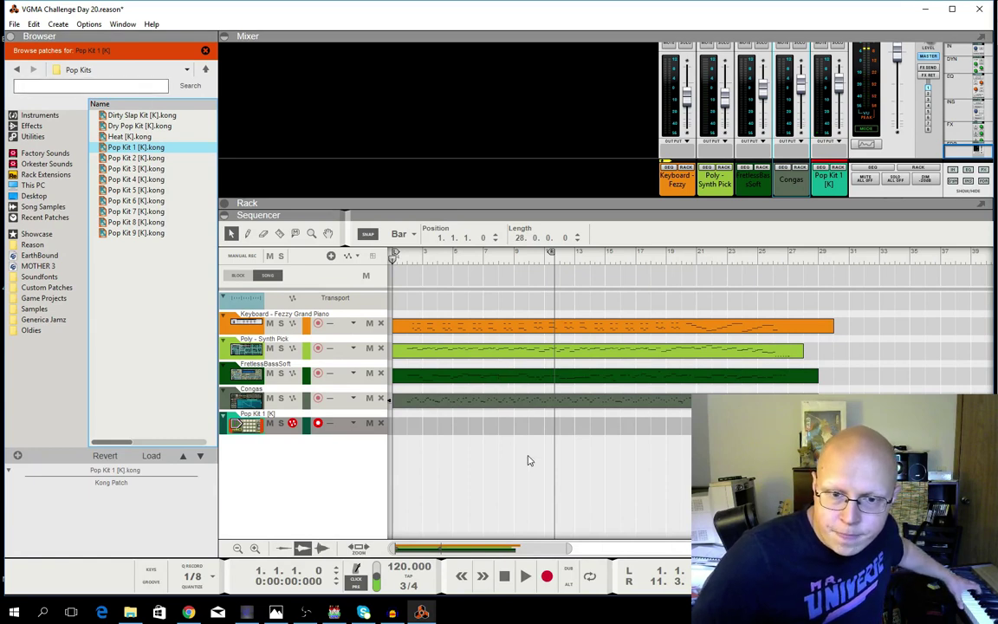
Record a drum part on the Pop Kit 1 [K] track from bar 1 to about bar 28.
left_click(547, 577)
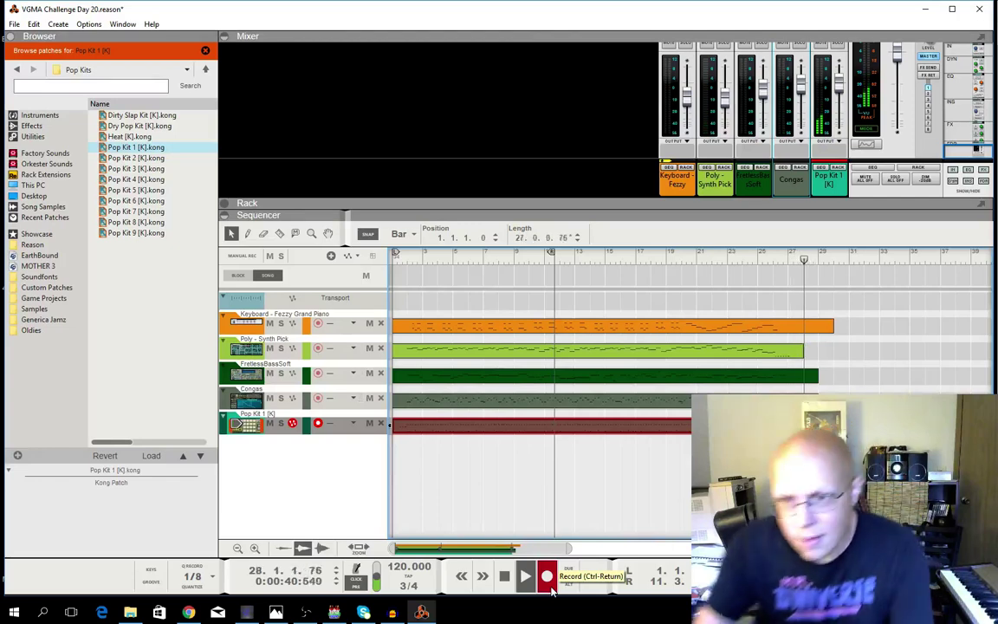
key("space")
Open the recorded Pop Kit 1 [K] clip and delete the two crash hits in bars 26 and 27.
key("ctrl+e")
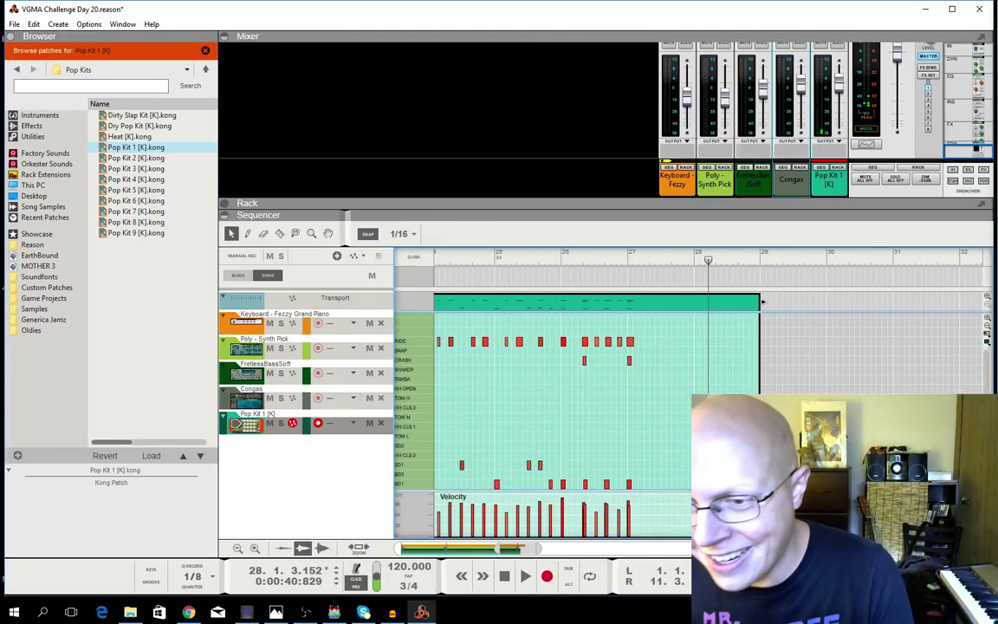
left_click_drag(545, 370, 645, 358)
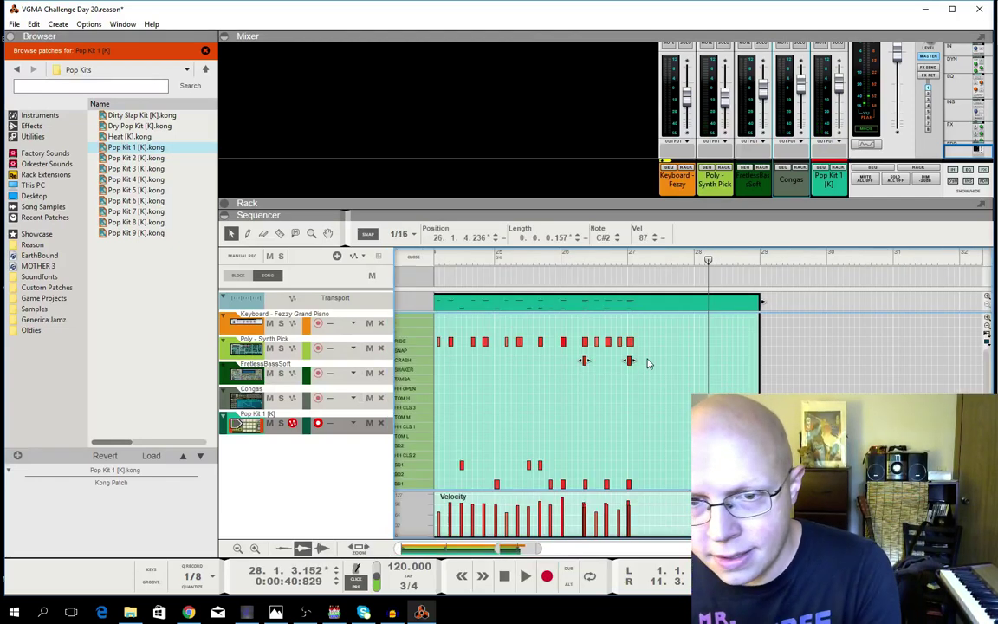
key("Delete")
left_click_drag(497, 549, 379, 552)
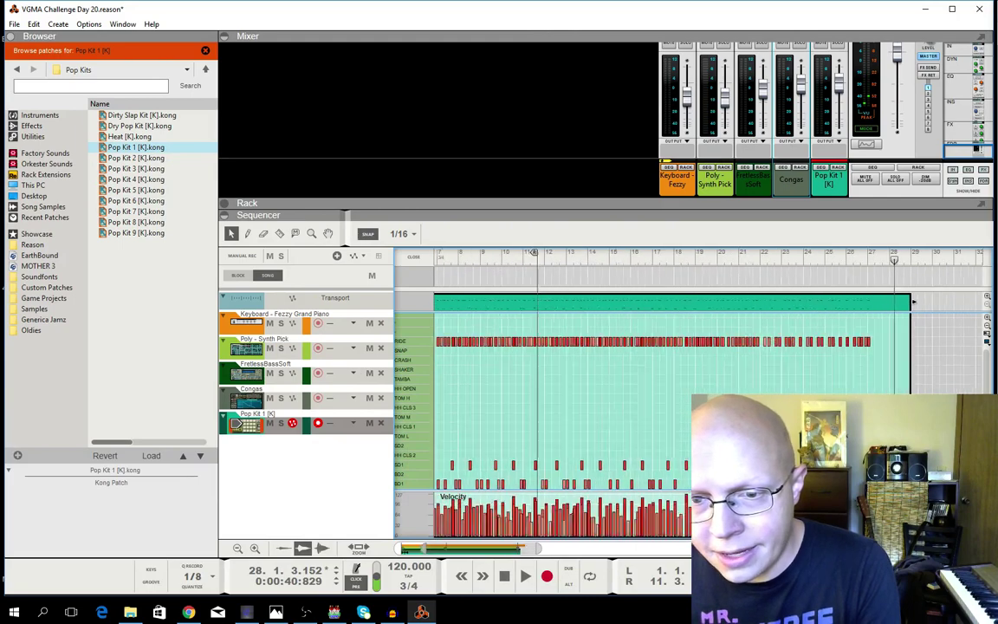
Overdub a closed hi-hat part on the Pop Kit 1 [K] clip from bar 1 to about bar 28, and set record quantize to 1/16.
left_click(431, 270)
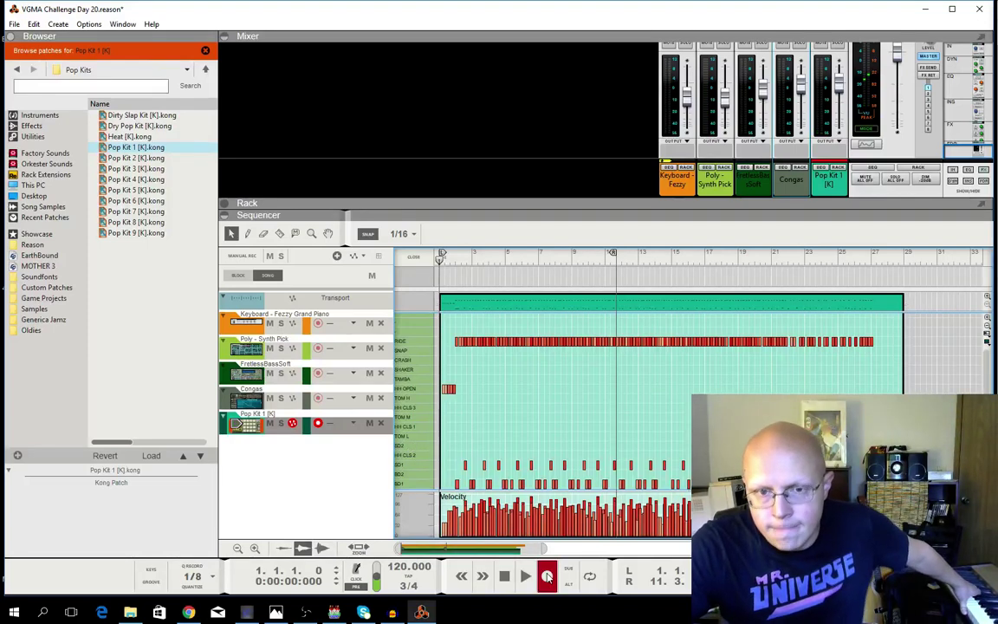
left_click(547, 576)
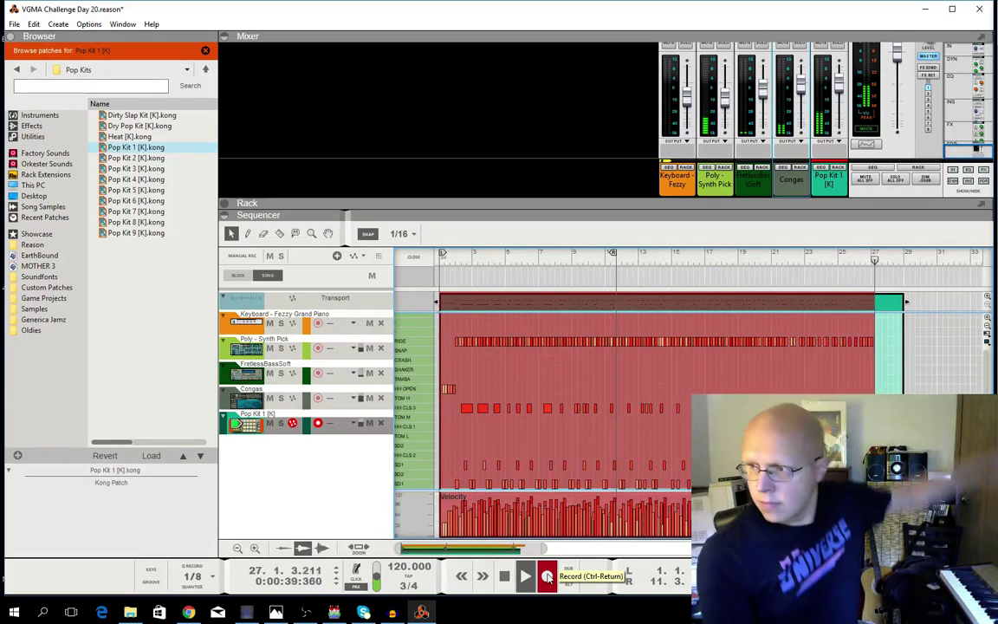
key("space")
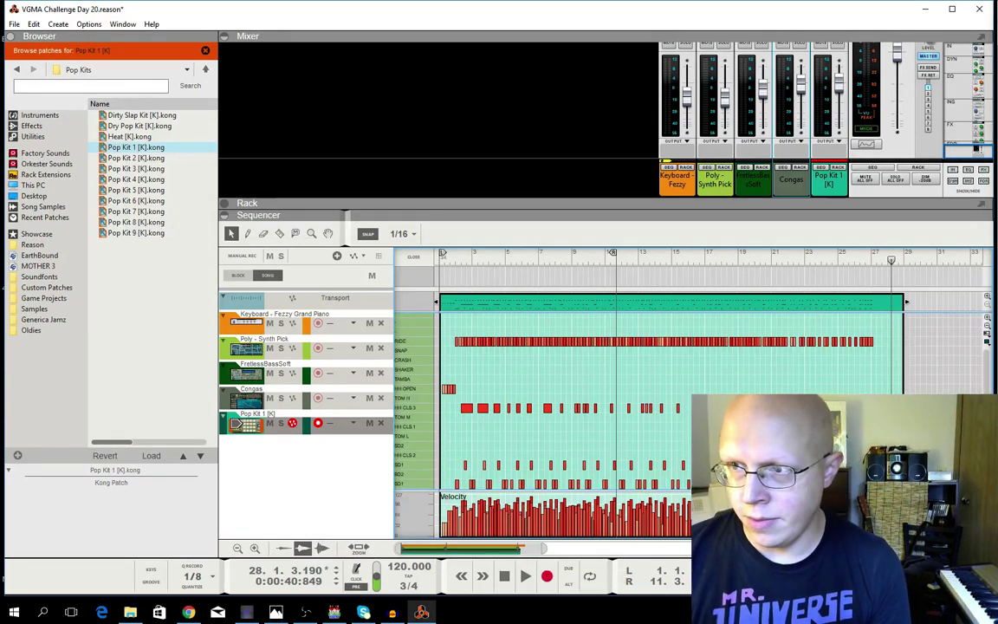
left_click(193, 576)
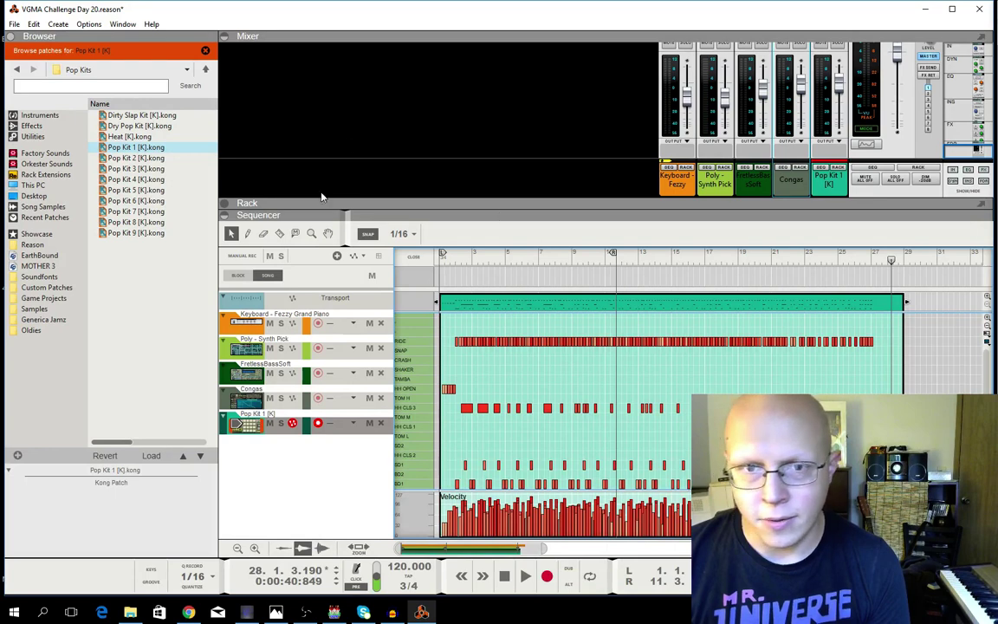
left_click(413, 258)
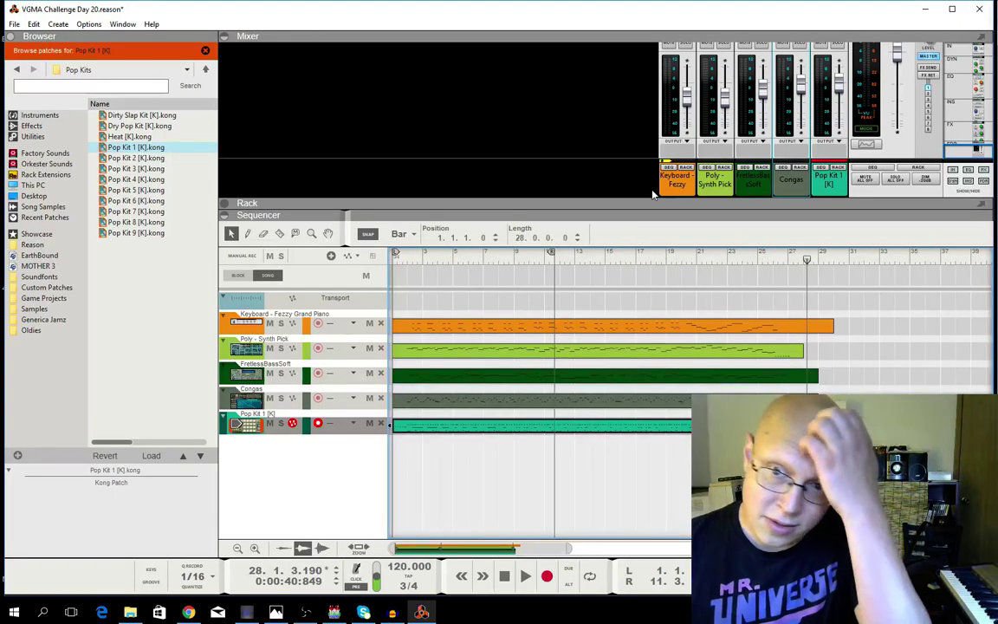
Pan the Pop Kit 1 [K] channel to 25 and Poly - Synth Pick to -9, and adjust the Keyboard - Fezzy Grand Piano pan.
scroll(801, 99, "up", 3)
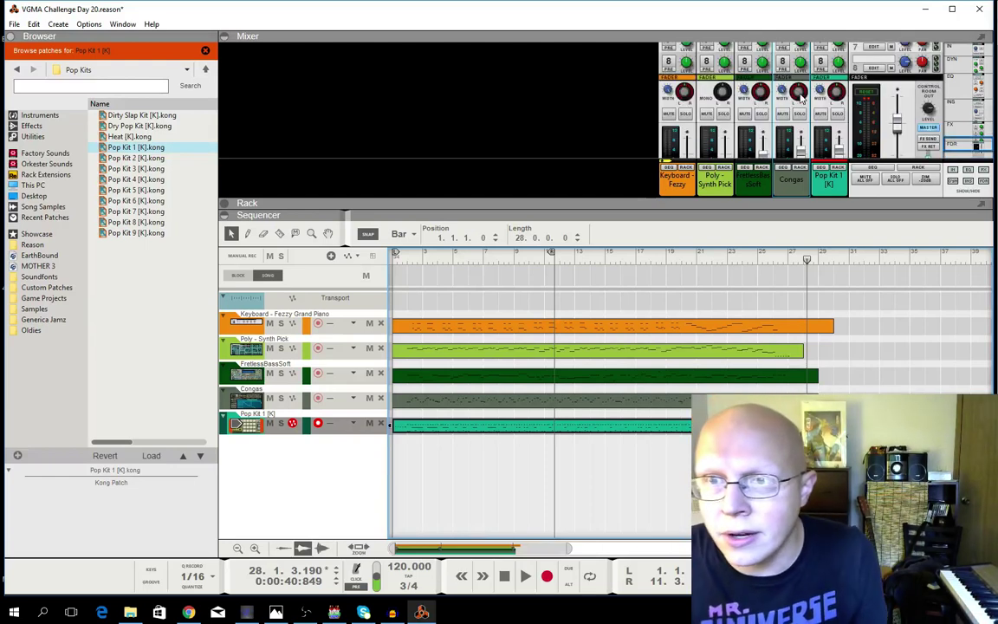
mouse_move(803, 102)
left_click(838, 97)
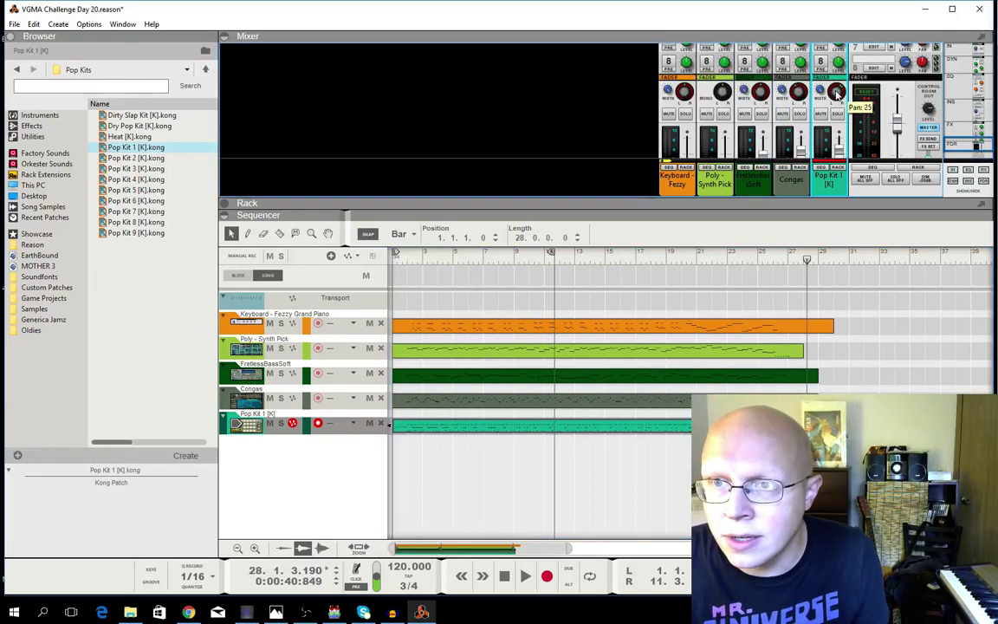
mouse_move(762, 95)
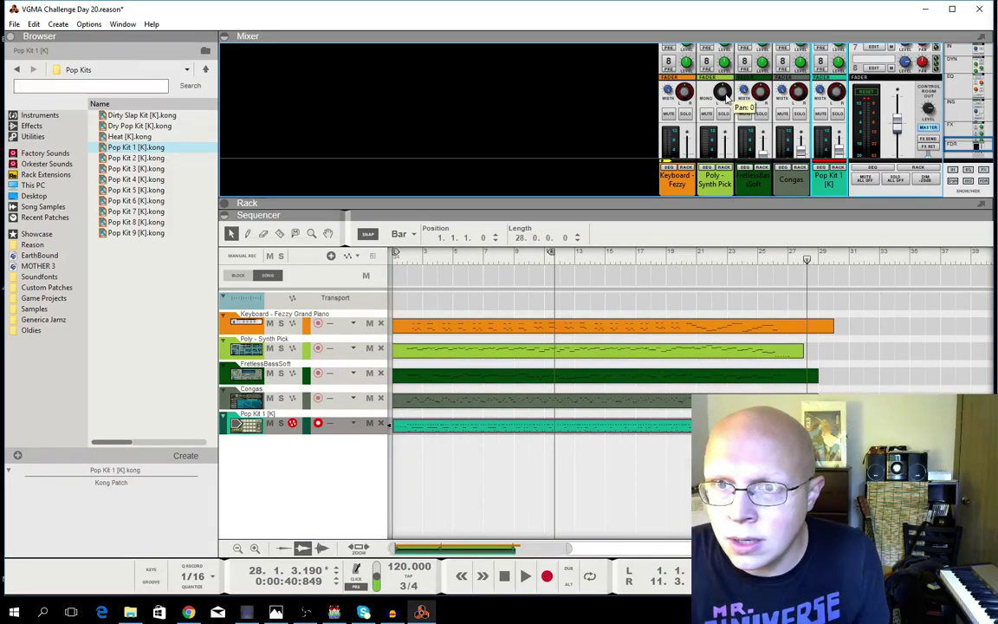
left_click(726, 100)
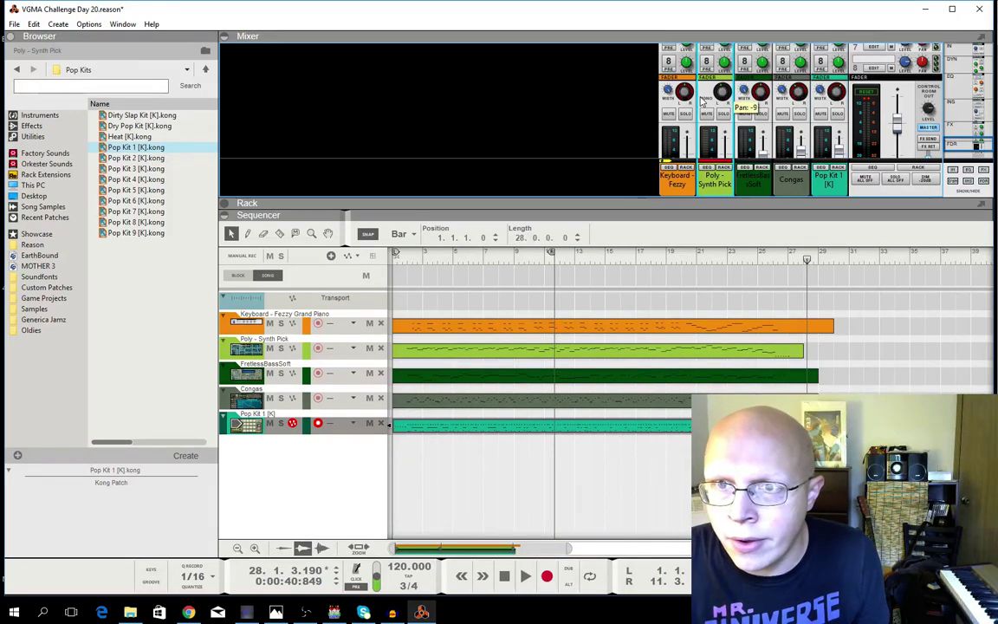
left_click(689, 100)
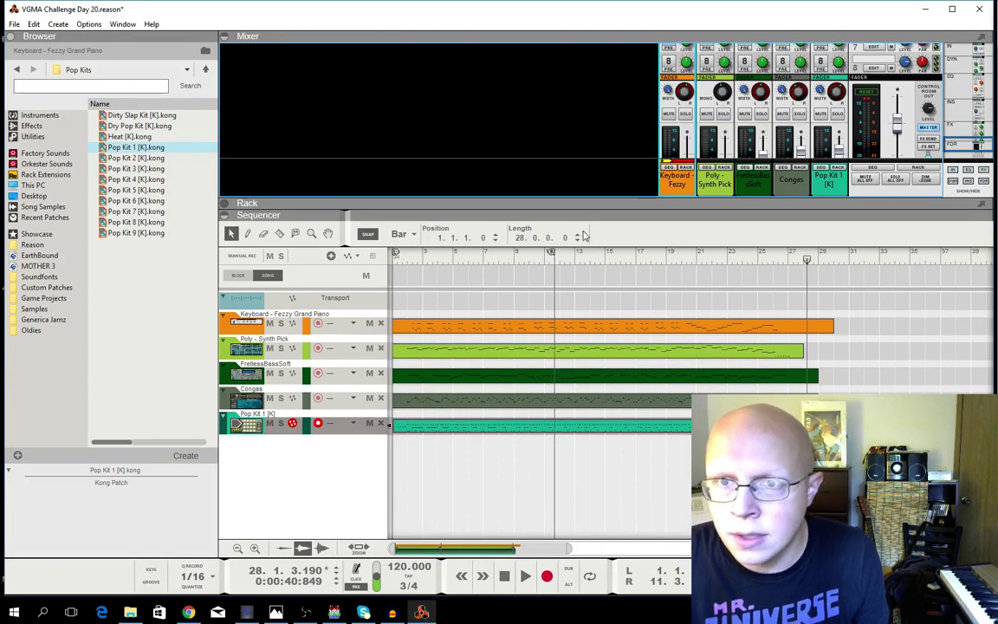
Check the master section in the rack, and collapse the mixer and rack to enlarge the sequencer.
left_click(403, 260)
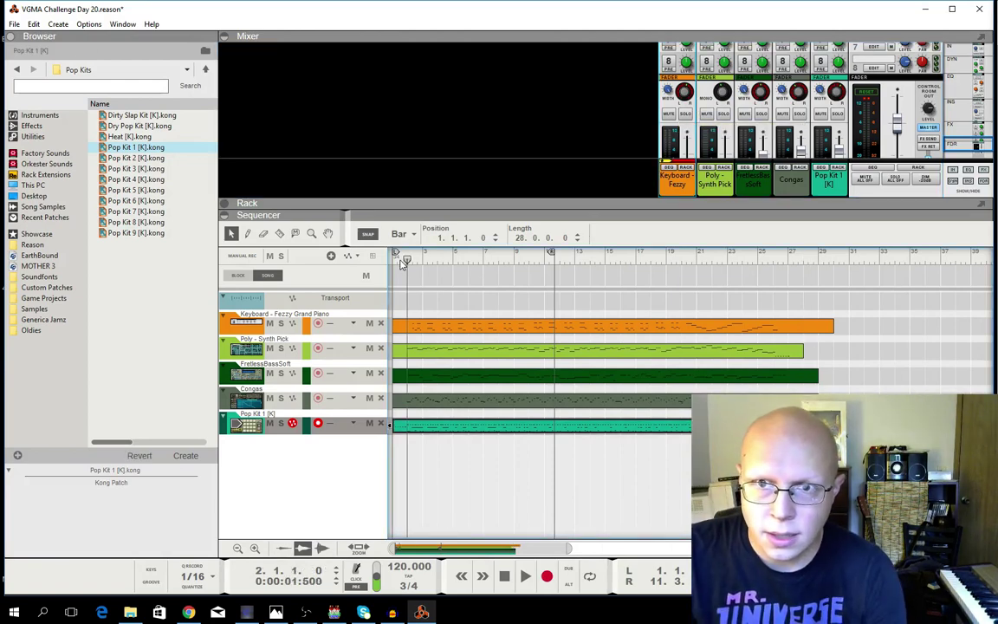
left_click(224, 205)
scroll(420, 297, "up", 10)
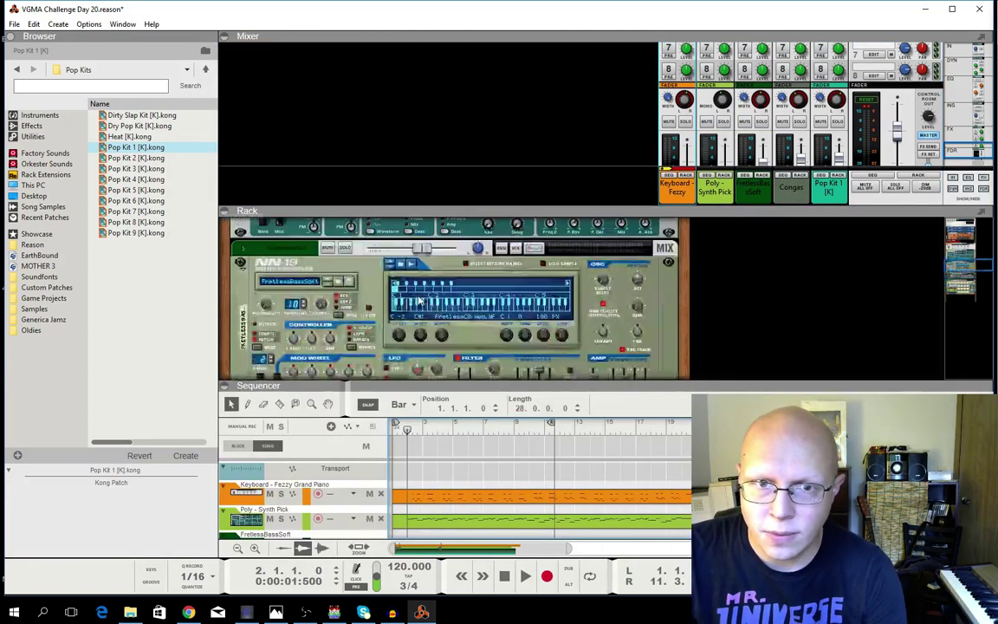
scroll(420, 297, "up", 3)
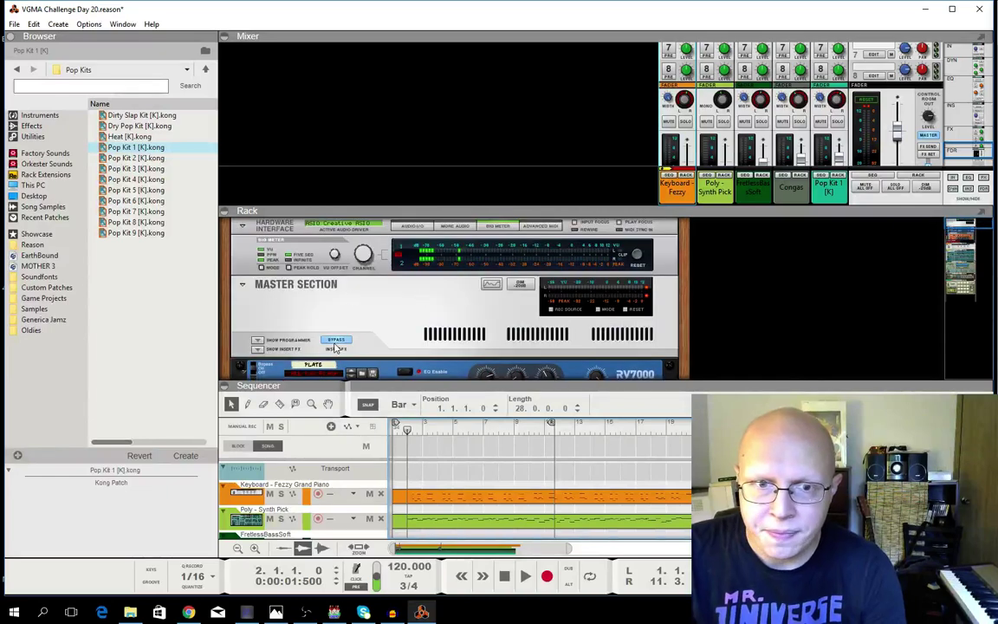
left_click(303, 312)
left_click_drag(277, 388, 386, 51)
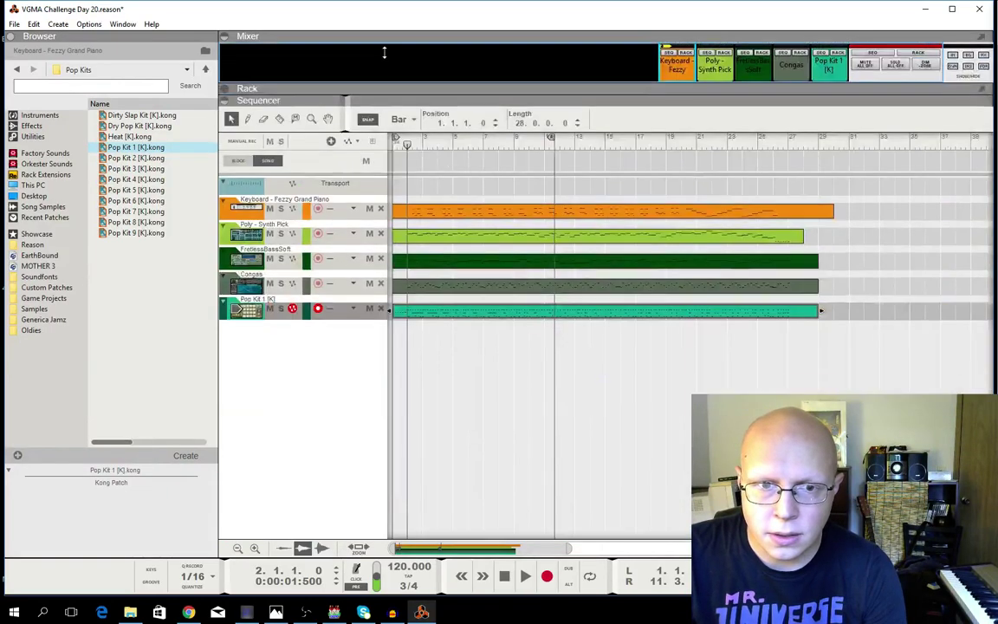
Play the song from bar 1 to about bar 3 to check the overdubbed drums.
left_click_drag(406, 108, 394, 104)
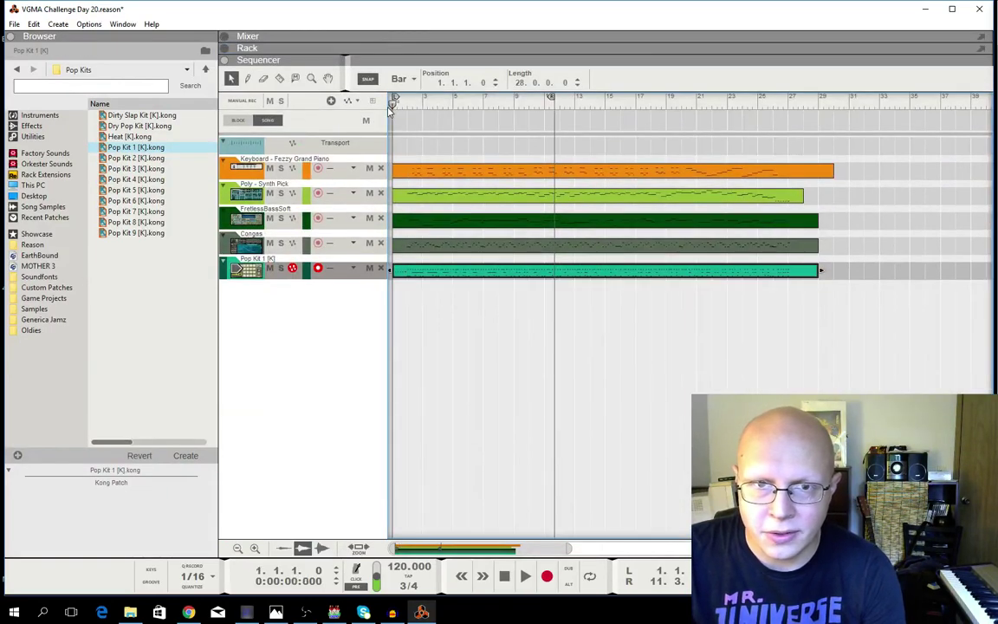
key("space")
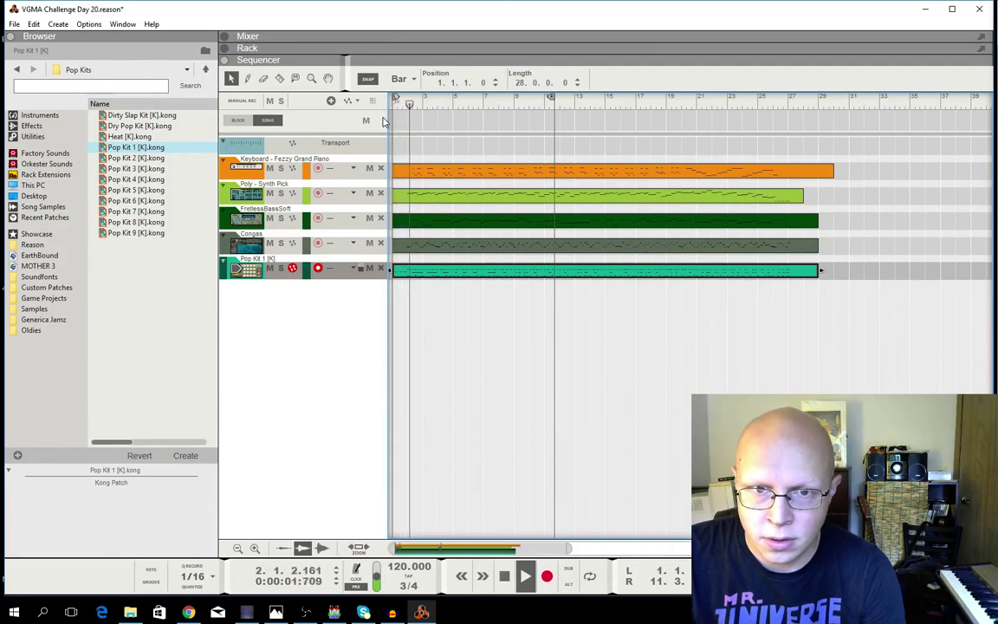
key("space")
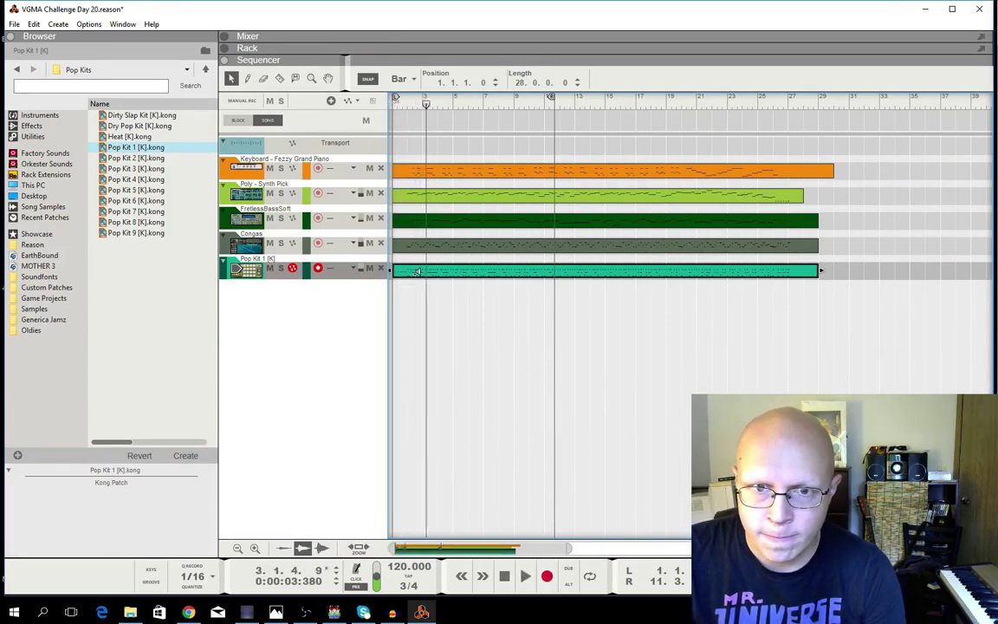
Quantize the opening drum hits up to about bar 3 in the Pop Kit 1 [K] clip, and play the song through to about bar 28.
double_click(417, 271)
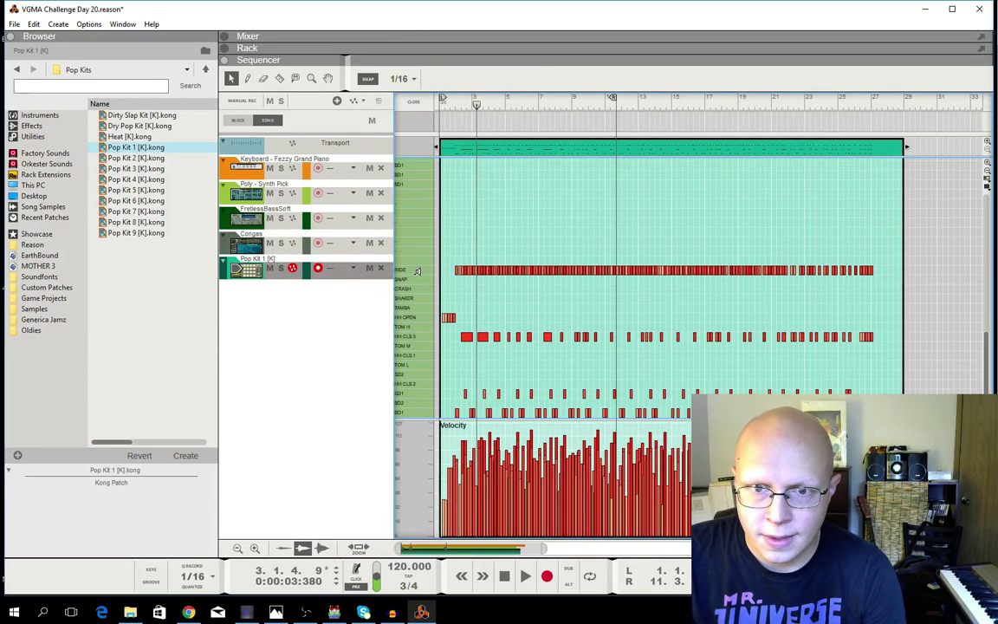
left_click(459, 115)
key("space")
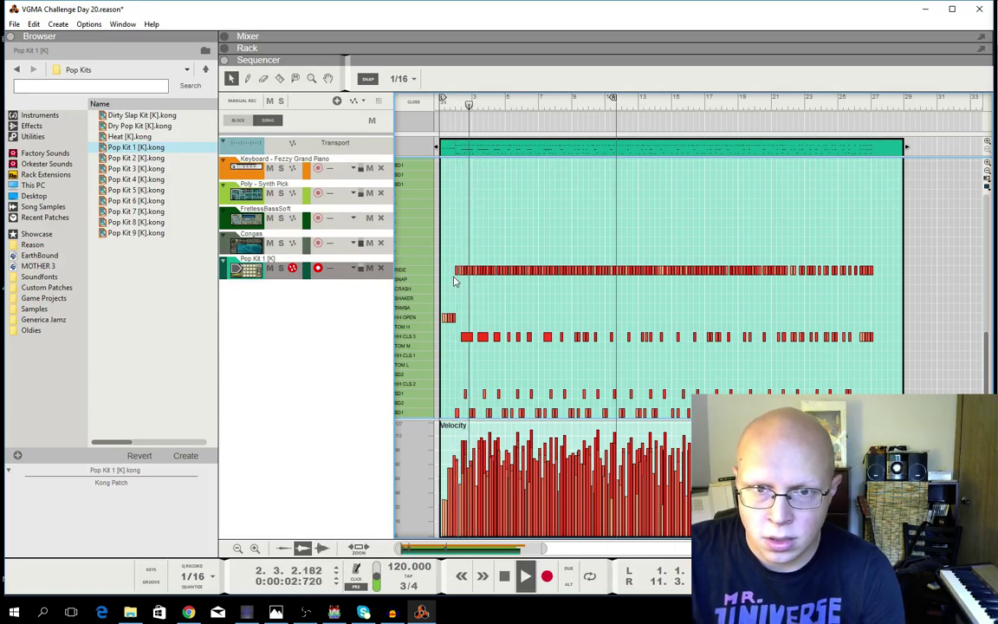
key("space")
left_click_drag(479, 420, 456, 247)
key("ctrl+k")
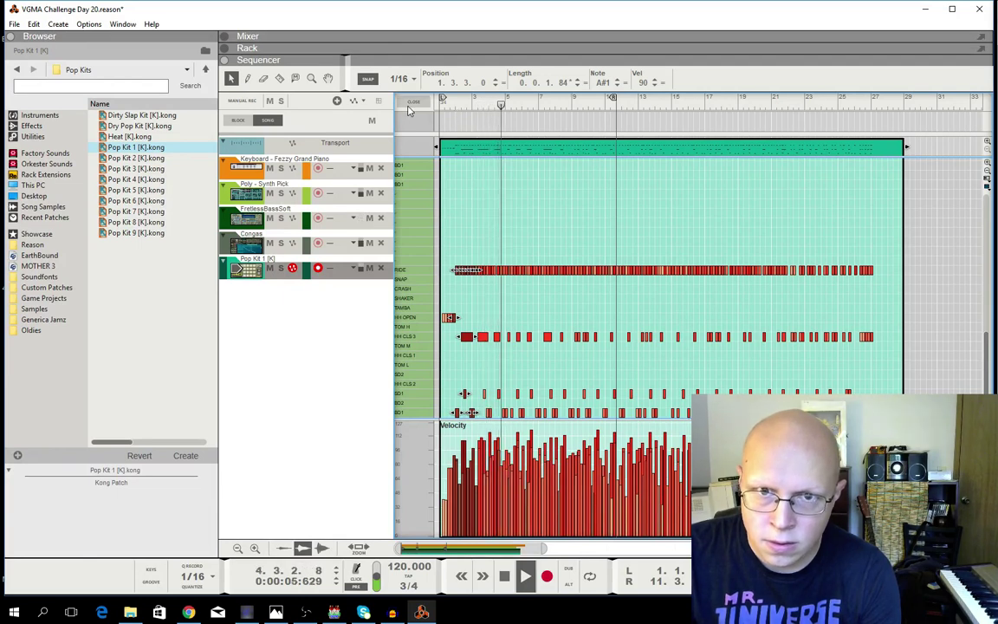
key("shift+Tab")
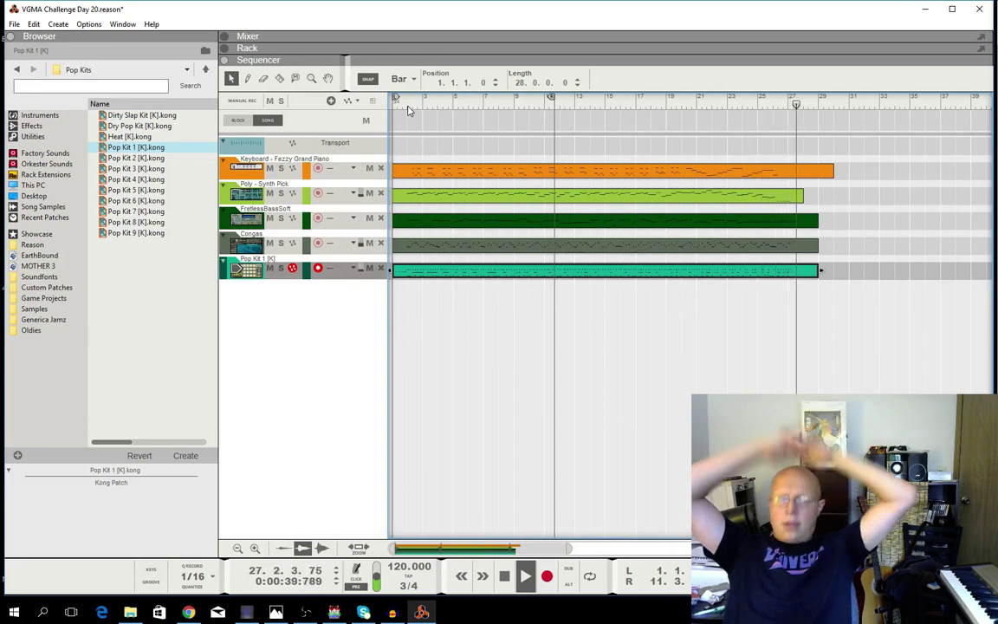
key("space")
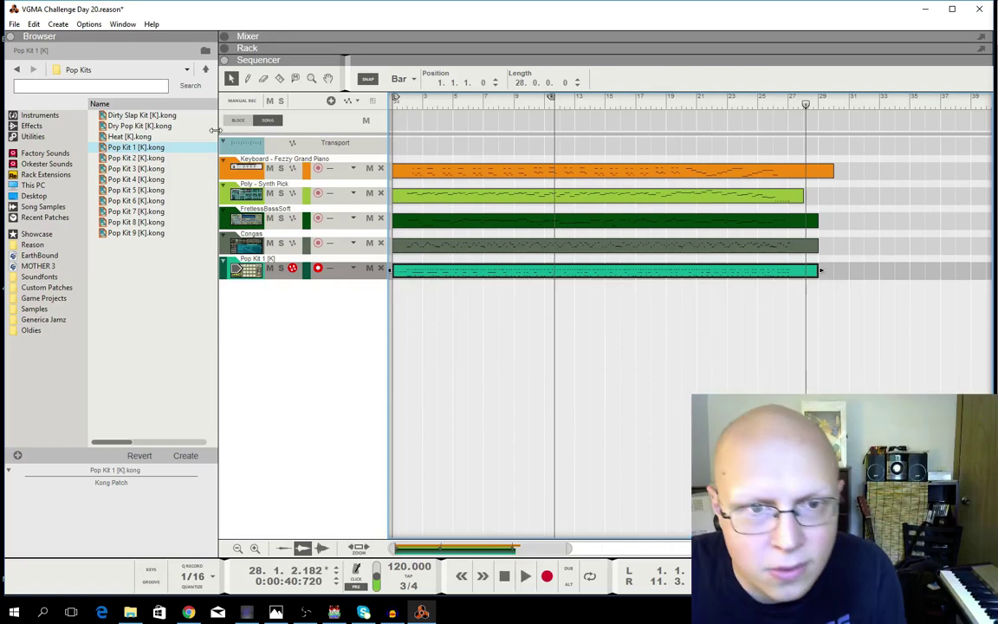
Create a SubTractor track with FM Lead 02.zyp from the Mono Subtractor patches of the eXode - Massive Synthesis 0.99b refill.
left_click(39, 246)
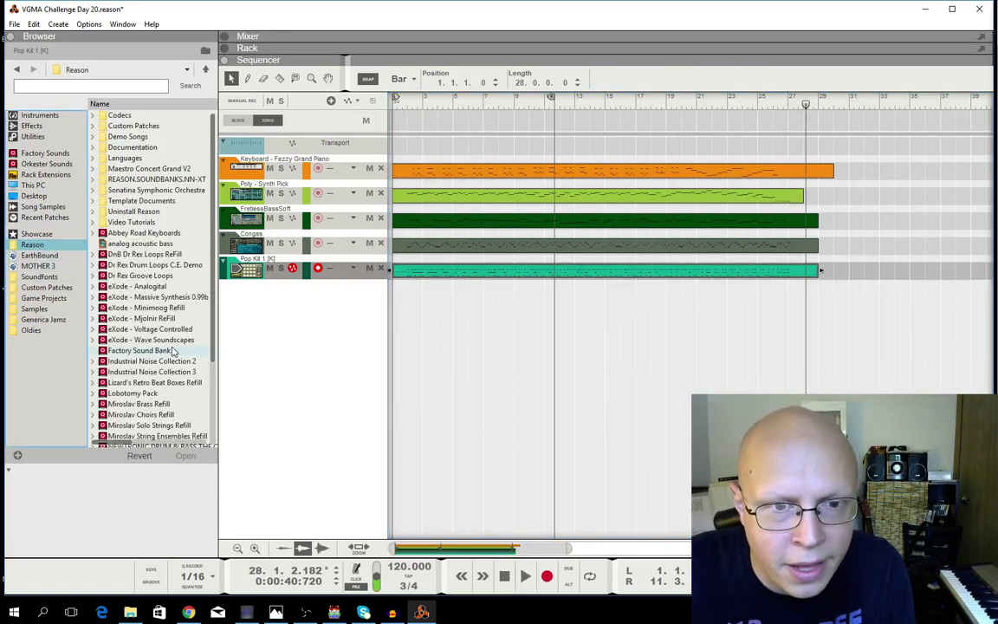
double_click(160, 298)
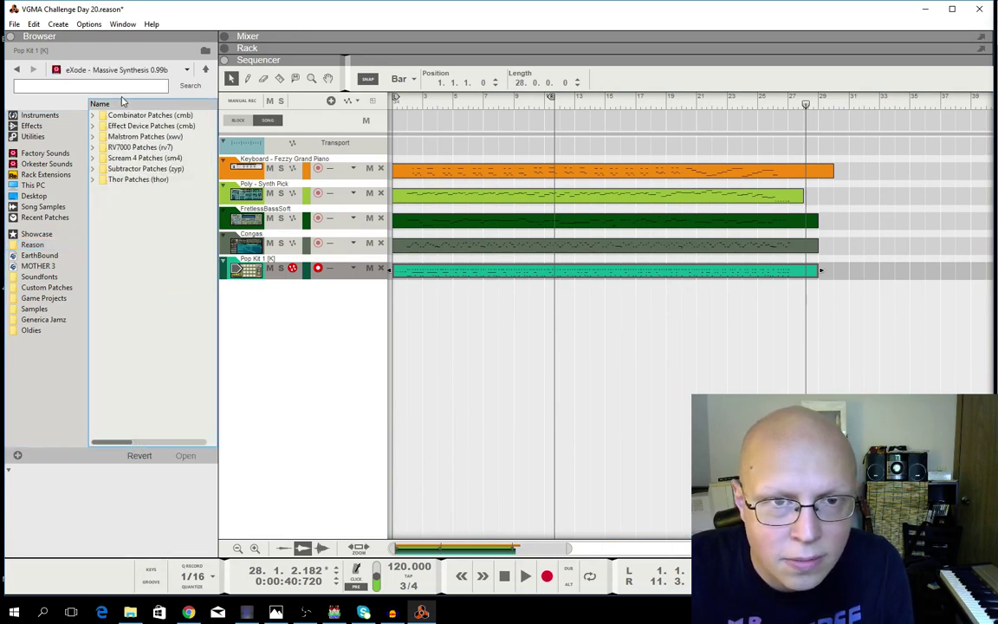
double_click(137, 169)
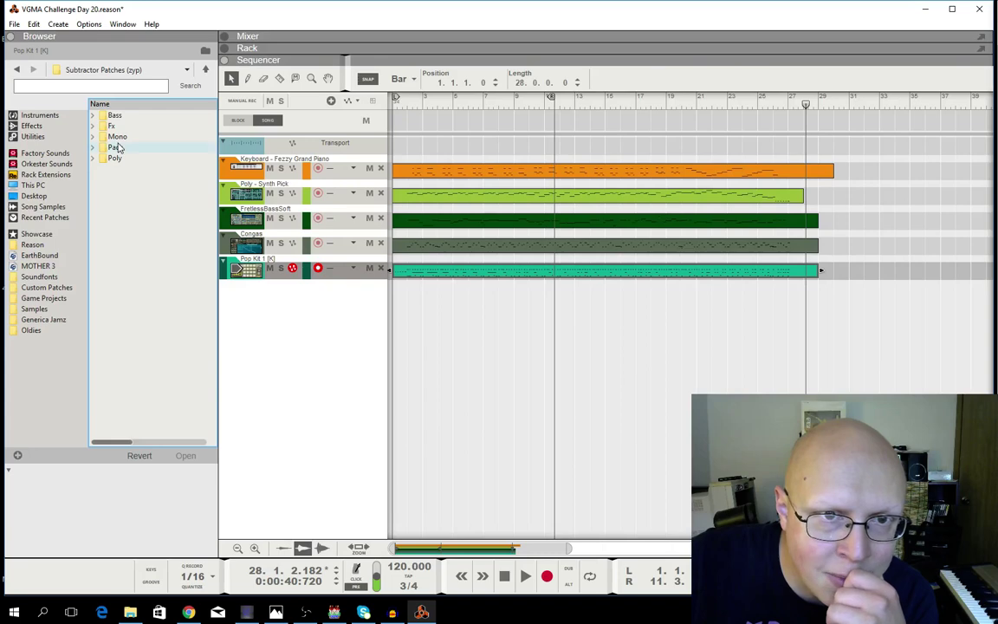
double_click(118, 137)
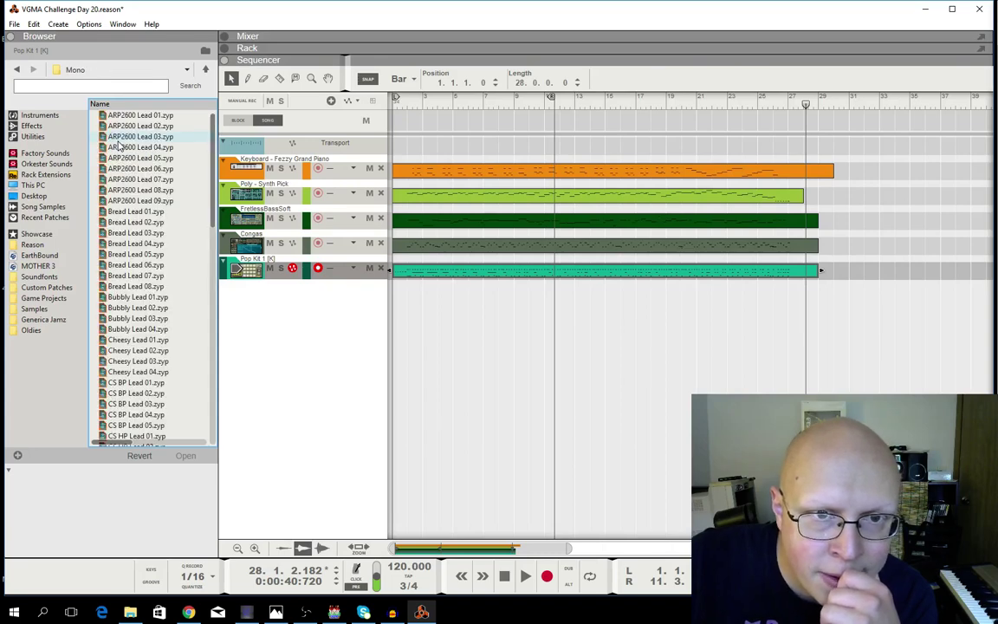
scroll(160, 272, "down", 7)
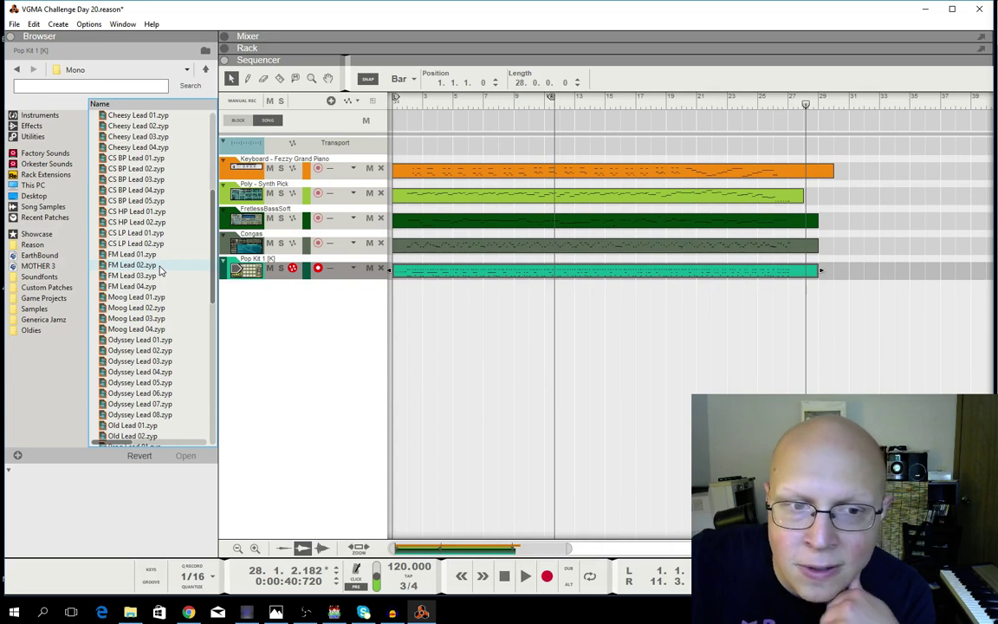
left_click_drag(160, 265, 329, 386)
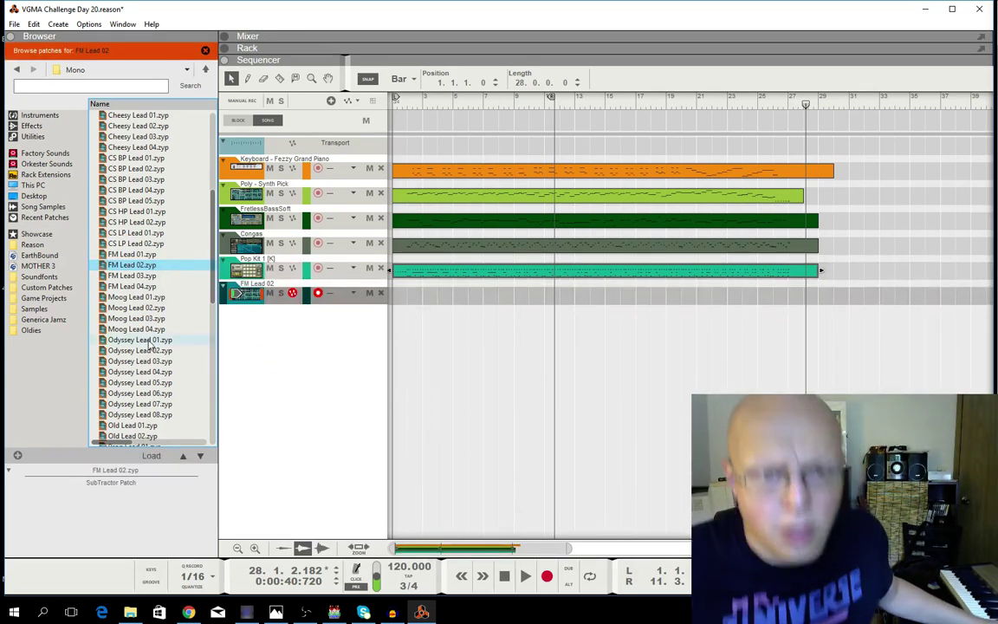
Try the Odyssey Lead 04 and Prog Lead 01 patches on the new lead track.
scroll(147, 349, "down", 1)
left_click_drag(146, 343, 259, 293)
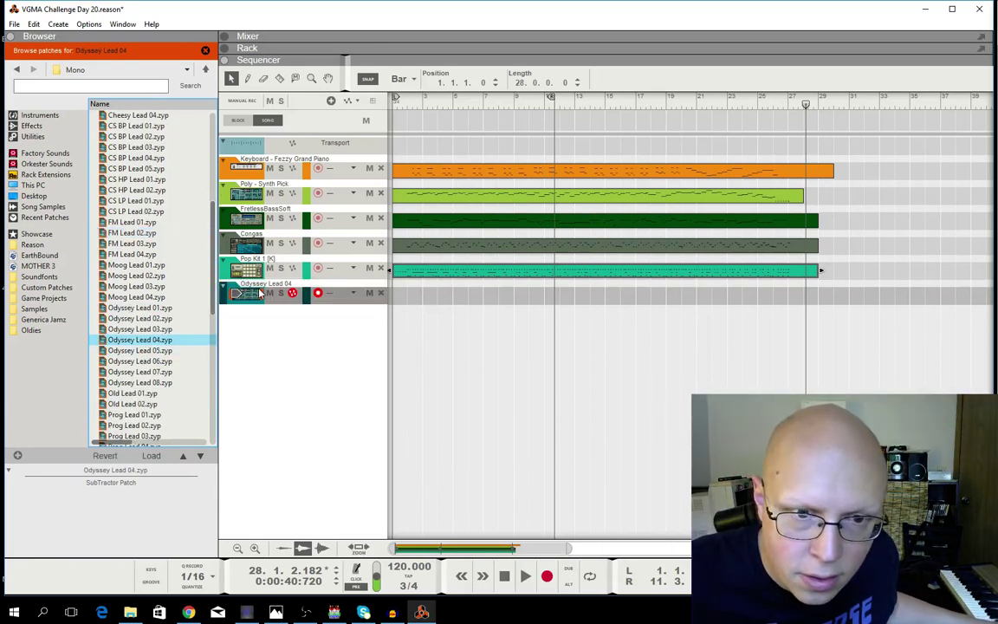
left_click_drag(139, 416, 264, 293)
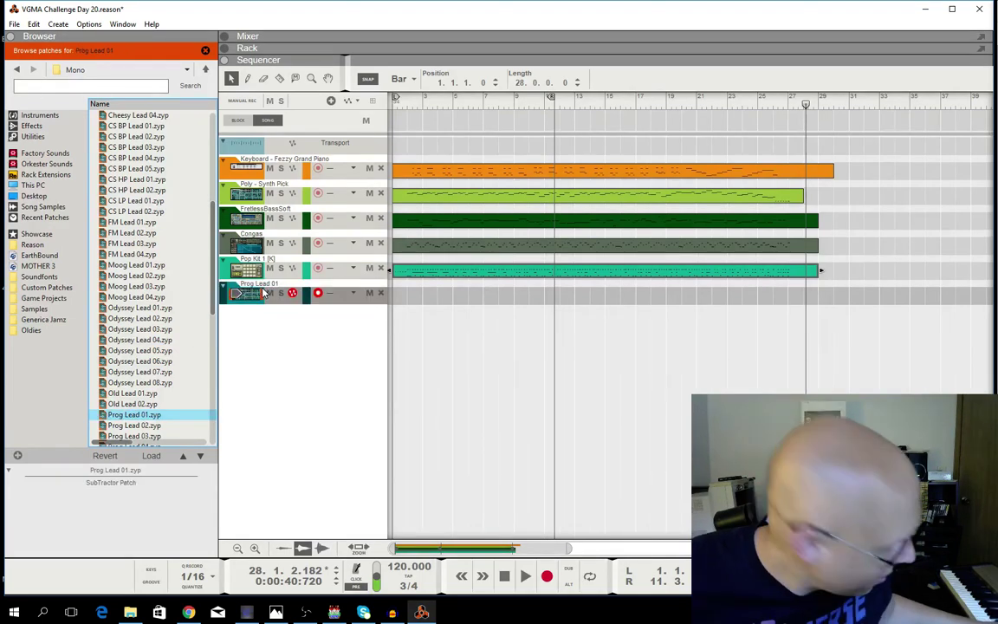
scroll(159, 314, "down", 5)
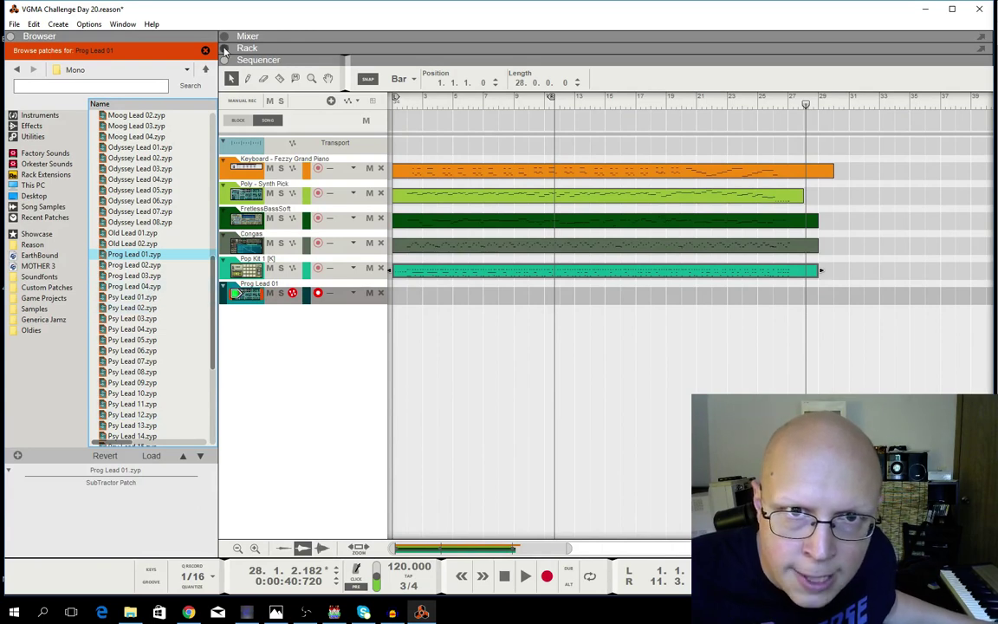
Load the Prog Lead 02 patch on the lead SubTractor in the rack and lower its Filter 1 frequency.
left_click(224, 49)
left_click(329, 88)
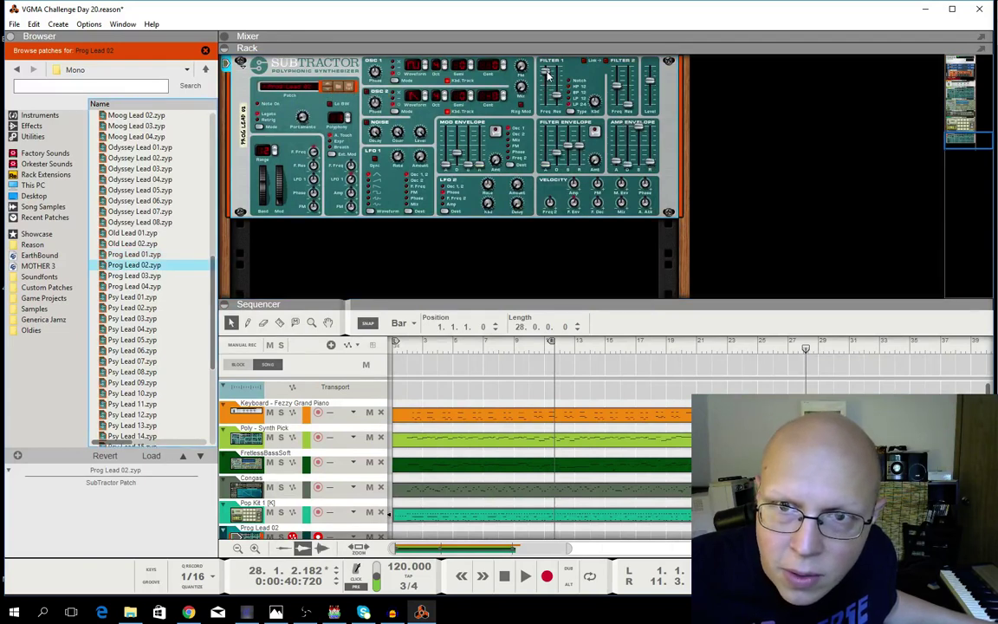
left_click_drag(547, 75, 548, 86)
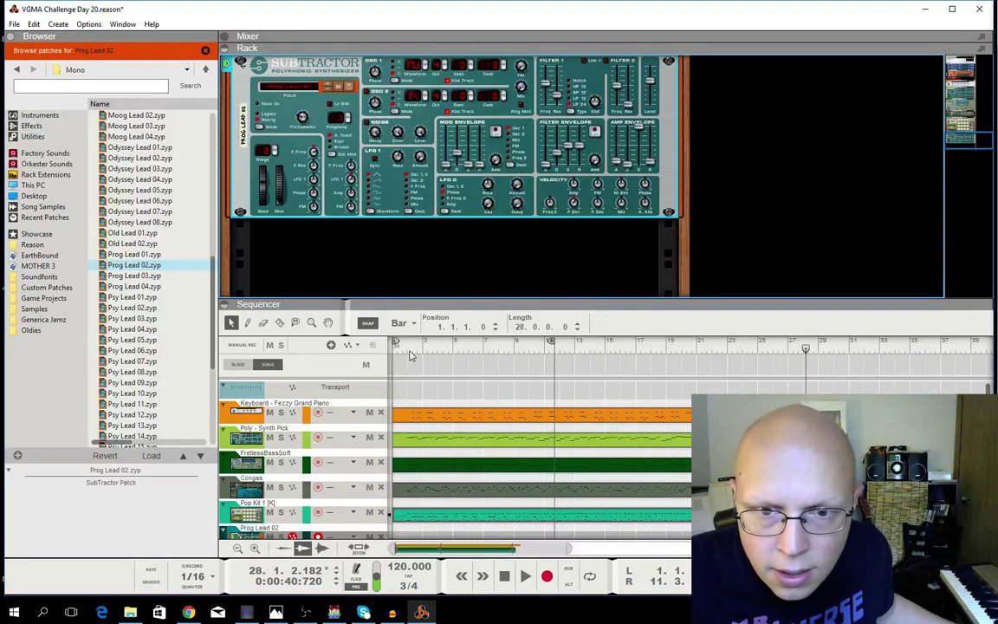
Record the lead part on the Prog Lead 02 track from bar 1 to about bar 27.
left_click_drag(408, 345, 389, 352)
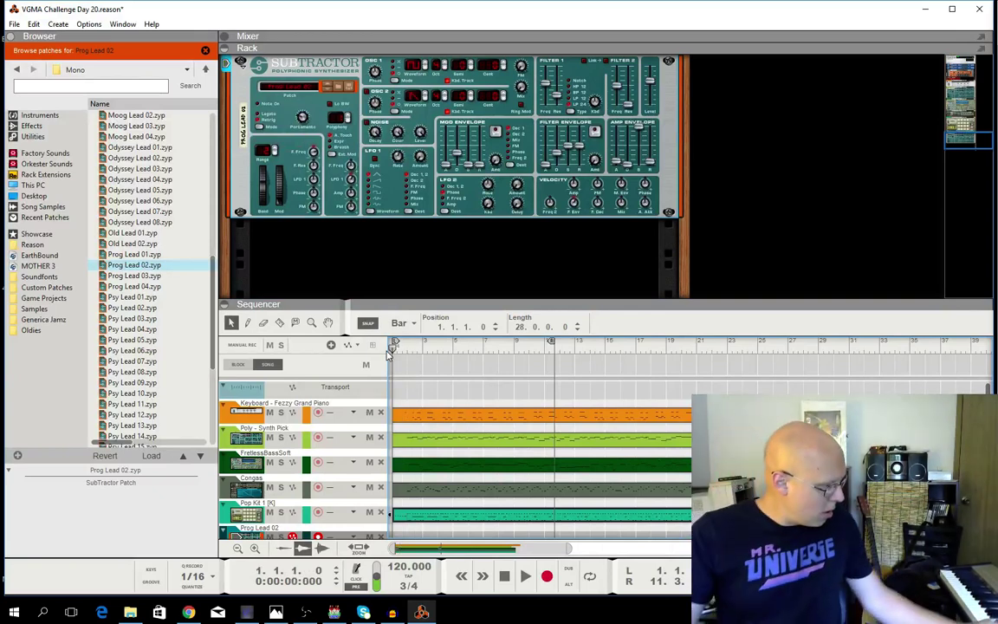
key("ctrl+Return")
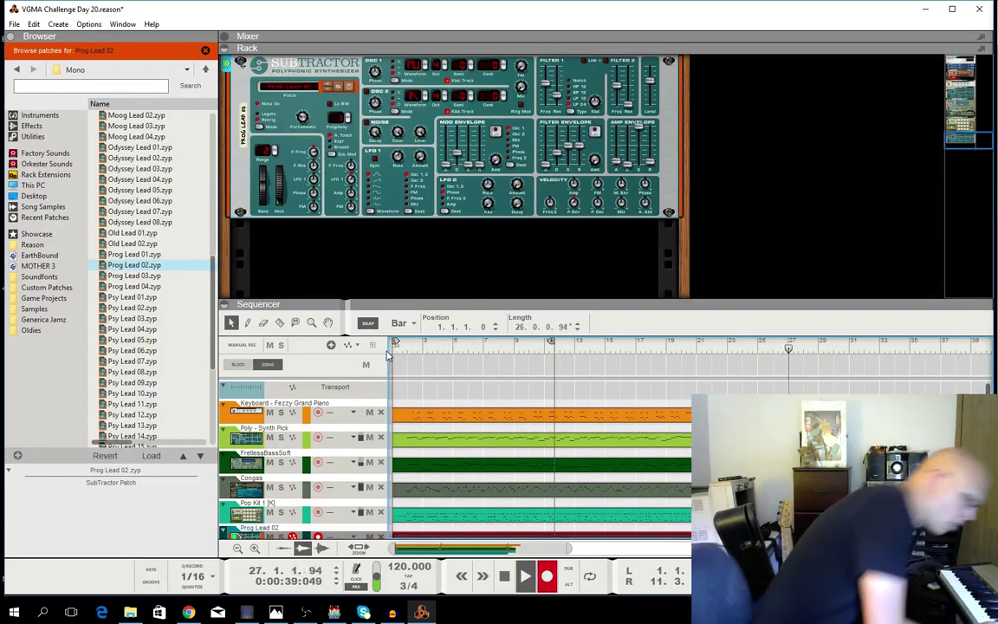
key("space")
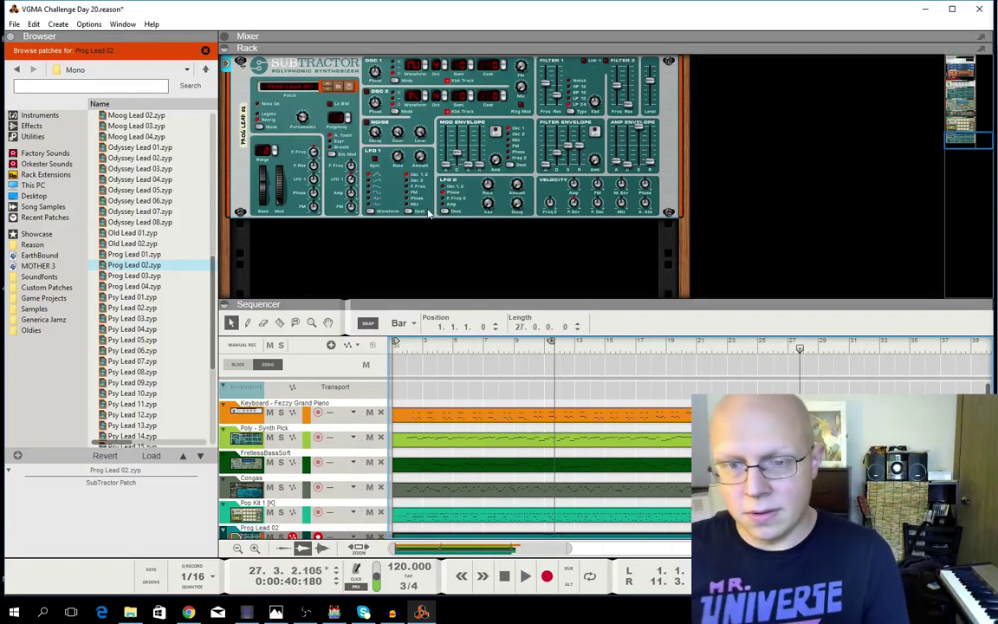
Play the song from the beginning, show the mixer's fader section and lower the Prog Lead 02 channel level.
left_click(408, 348)
key("space")
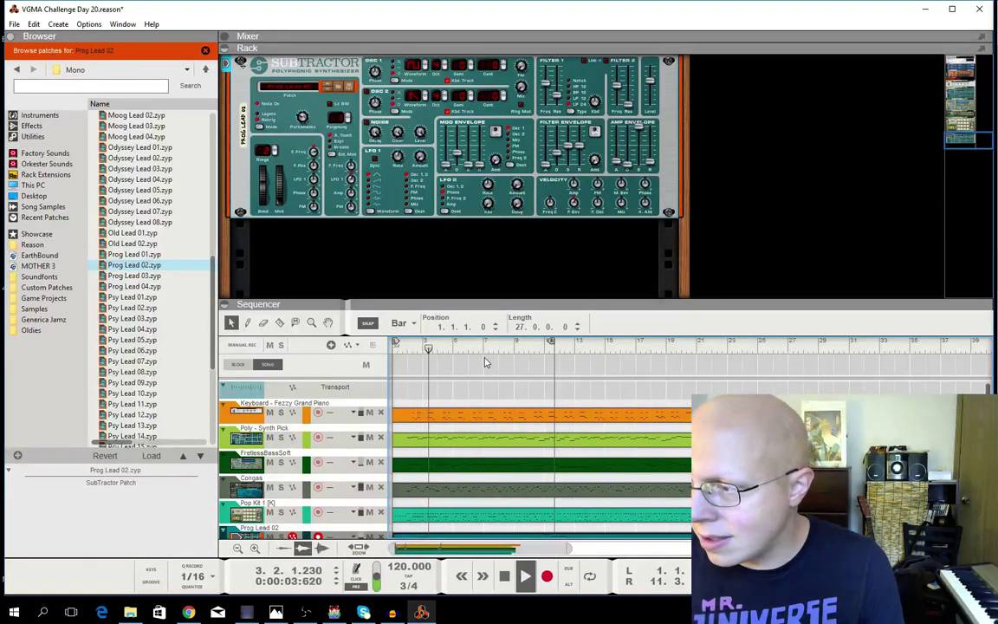
scroll(485, 362, "down", 1)
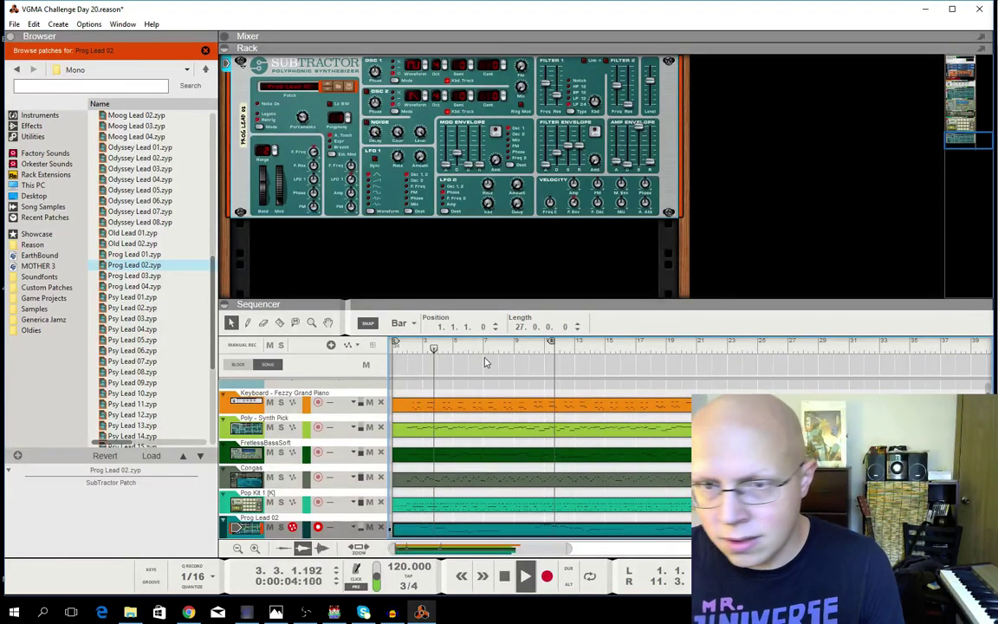
left_click(225, 38)
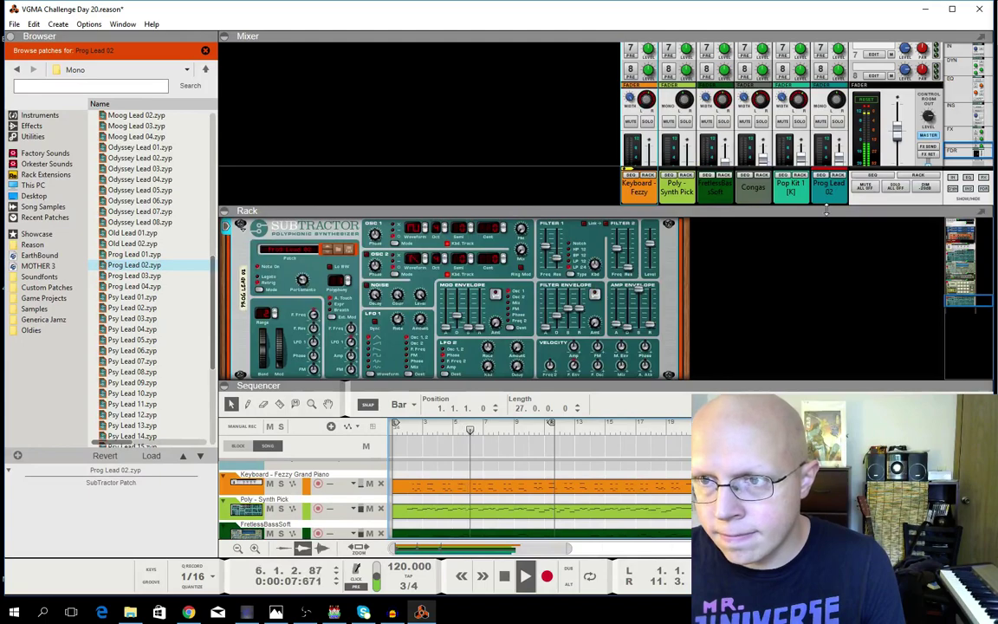
left_click_drag(825, 217, 825, 273)
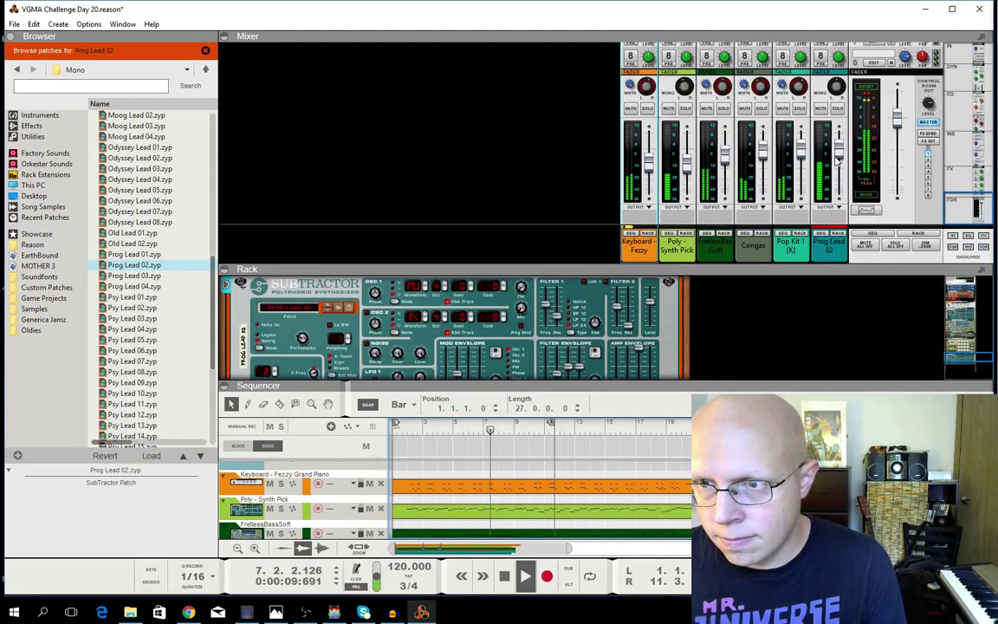
left_click(839, 164)
left_click_drag(839, 167, 838, 164)
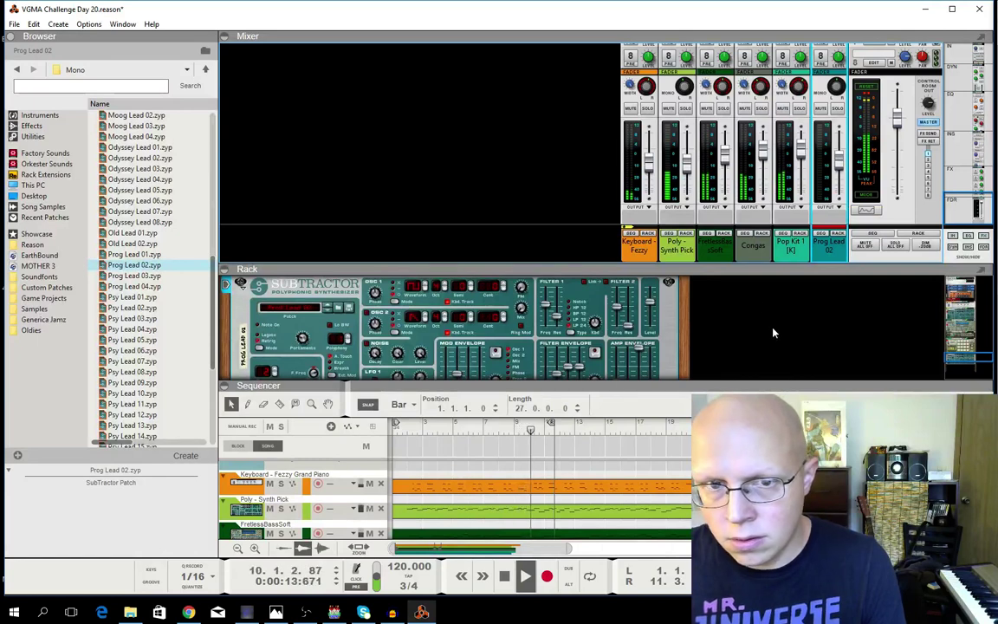
Add The Echo effect with the Warm Echo patch to the Prog Lead 02 SubTractor and enlarge the rack area.
right_click(663, 272)
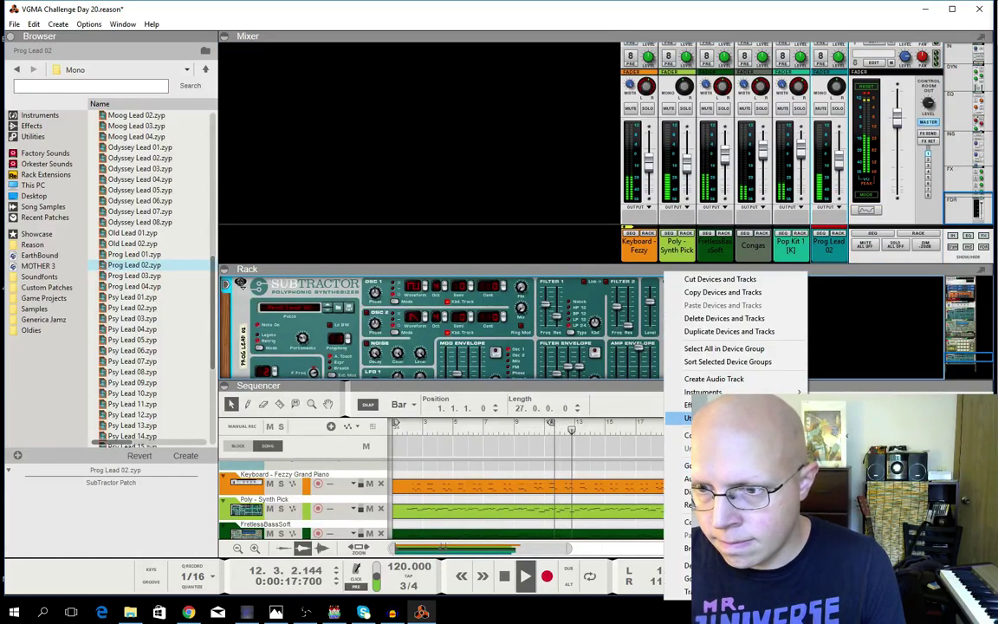
left_click(853, 419)
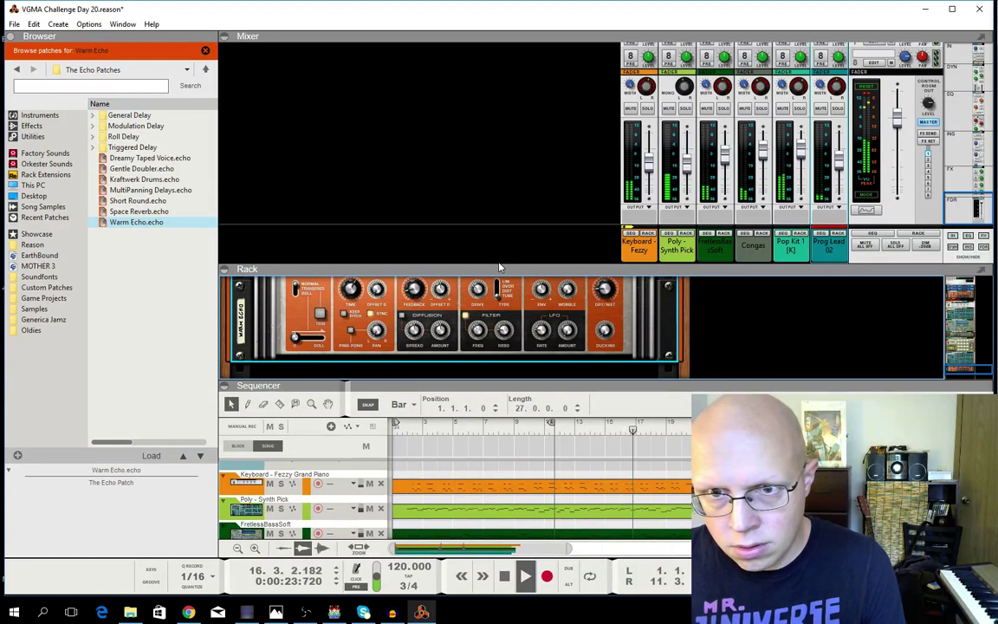
left_click_drag(499, 269, 512, 152)
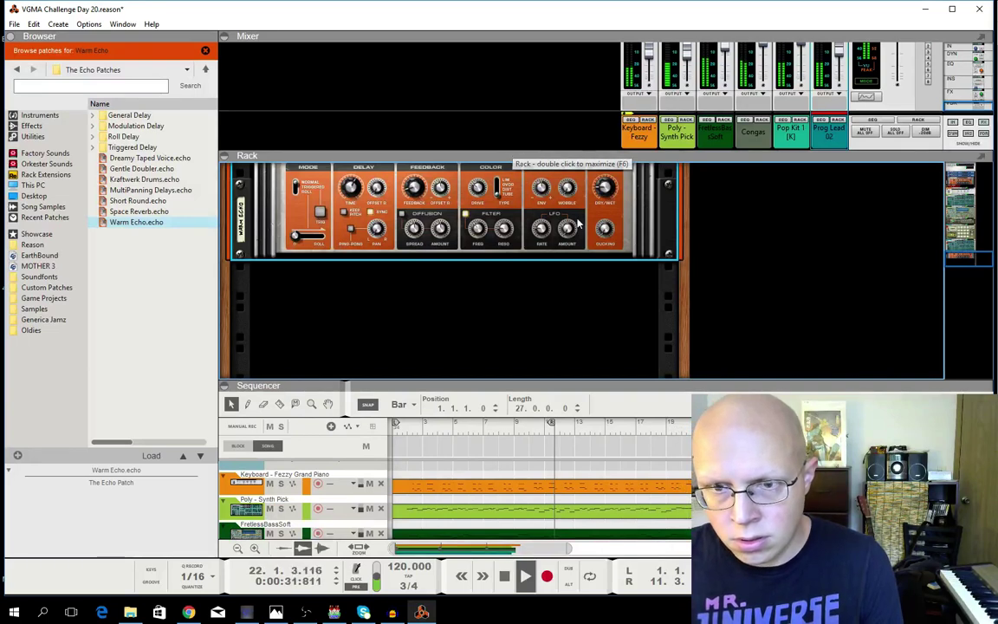
Readjust the Prog Lead 02 channel fader in the mixer with the echo running.
scroll(838, 99, "up", 3)
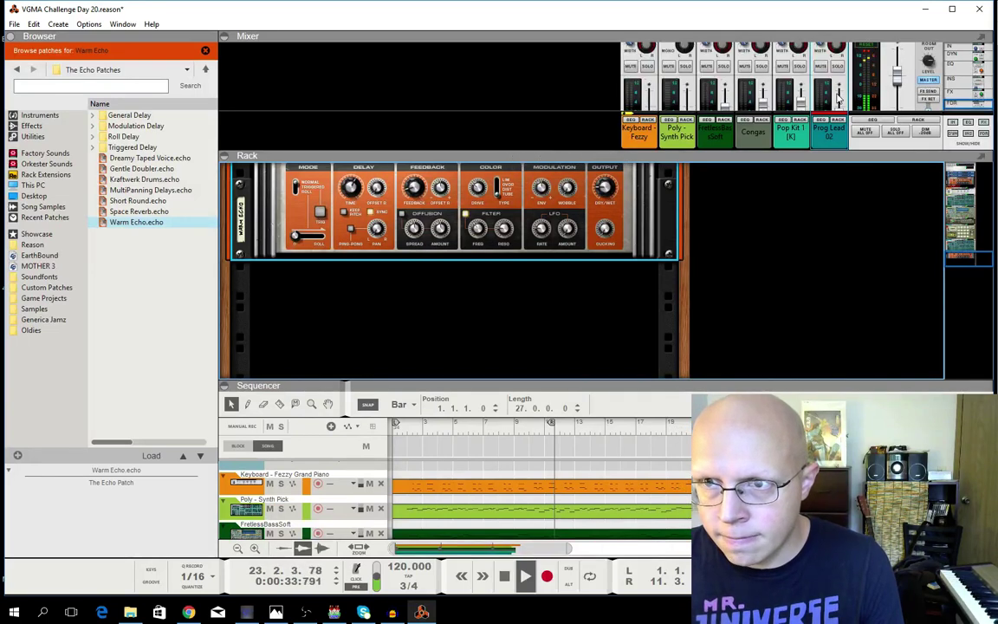
scroll(838, 99, "down", 3)
left_click(839, 92)
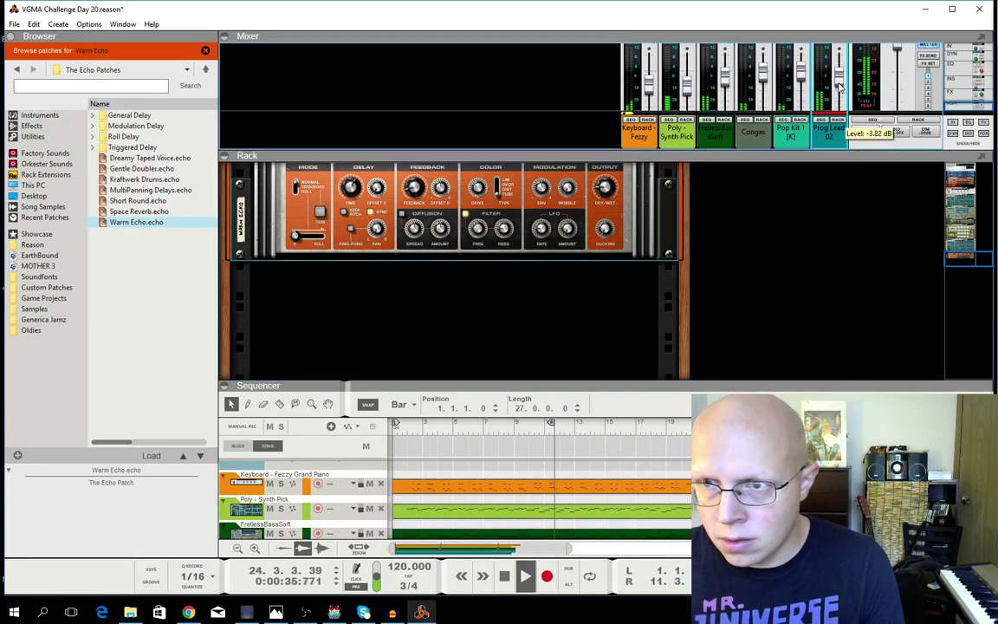
Raise the lead SubTractor's Filter 1 frequency and play the song from bar 1 to about bar 16.
scroll(626, 219, "up", 4)
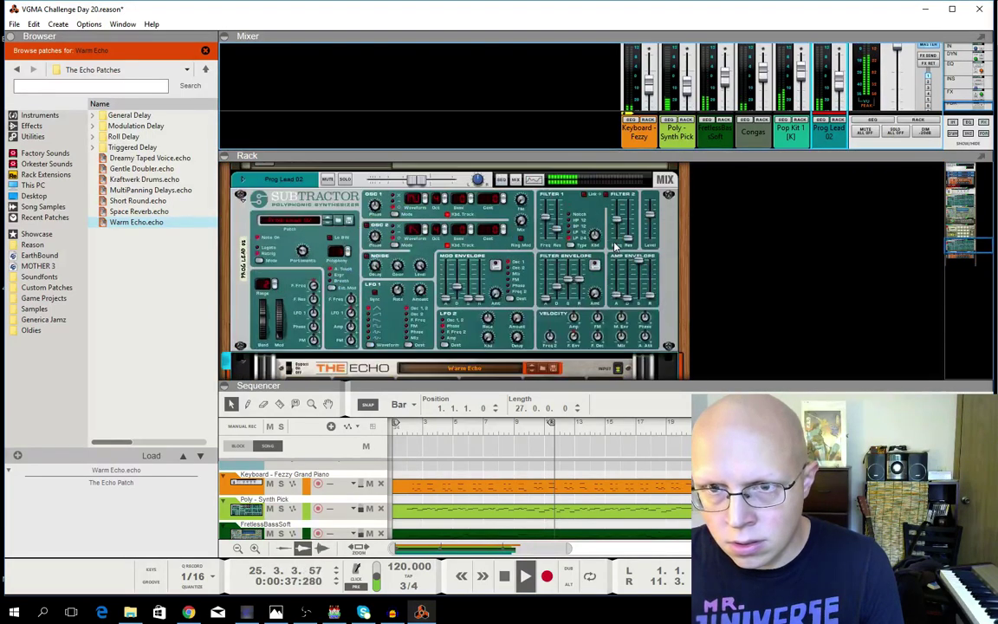
left_click(549, 215)
left_click(409, 422)
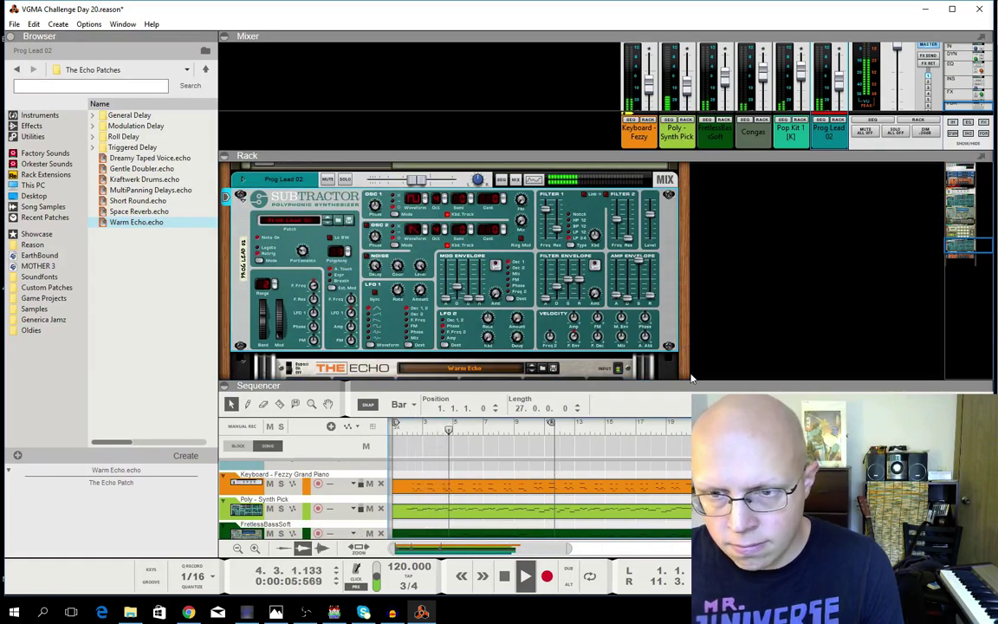
scroll(559, 465, "down", 3)
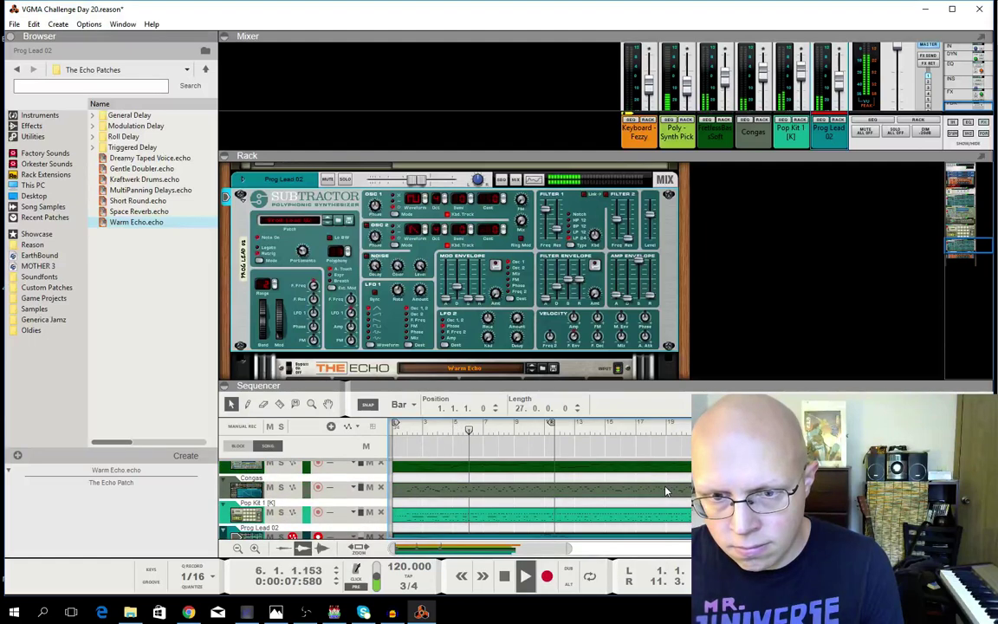
scroll(598, 437, "down", 1)
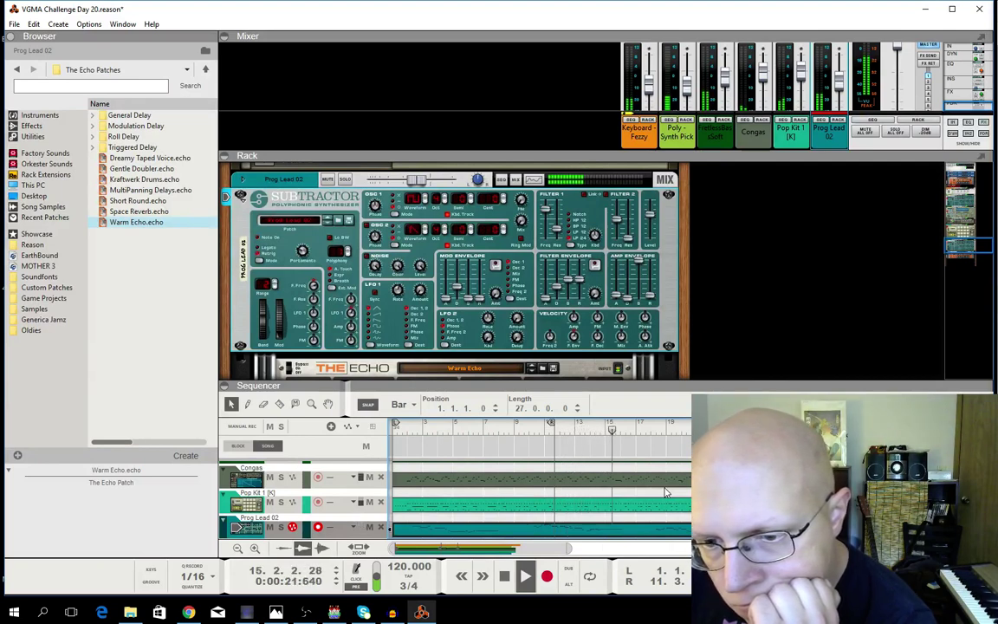
key("space")
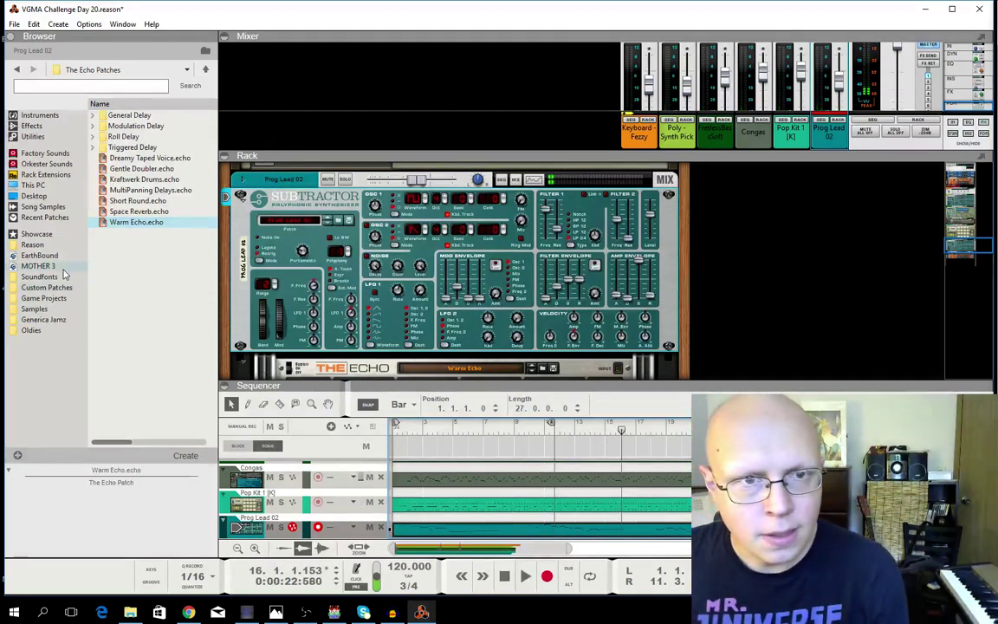
Create a track below the echo with NY Studio Grand.cmb from the Radical Piano rack extension's Production Pianos patches.
left_click(40, 154)
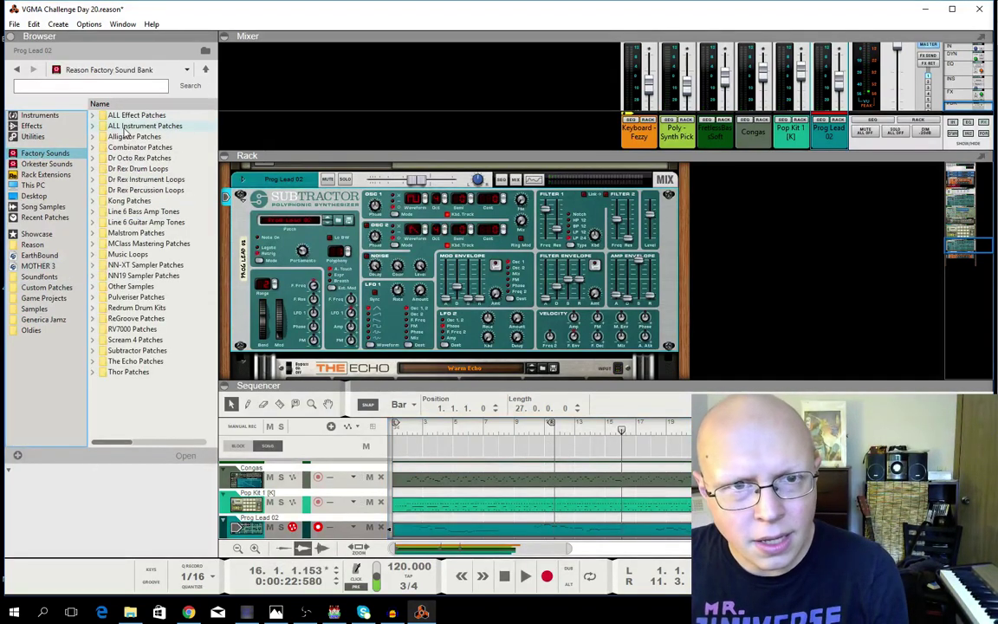
left_click(43, 174)
left_click(125, 159)
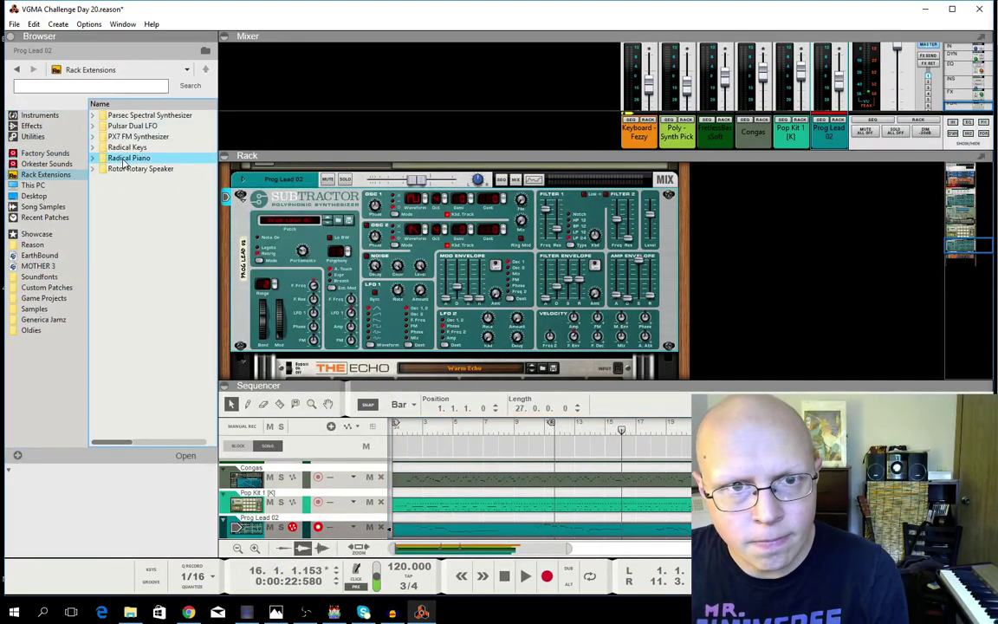
double_click(126, 159)
double_click(112, 125)
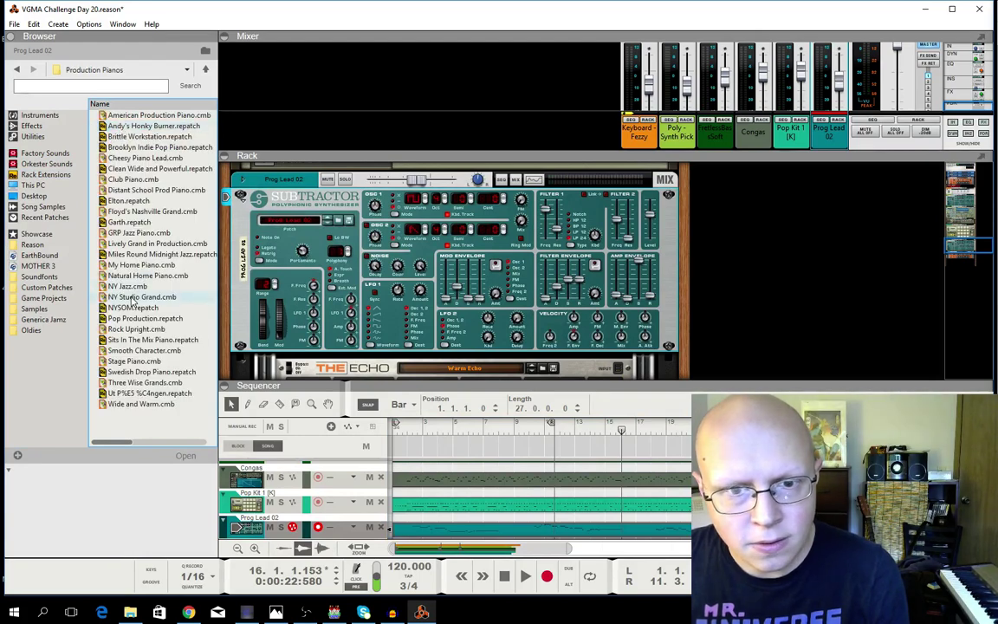
left_click(957, 260)
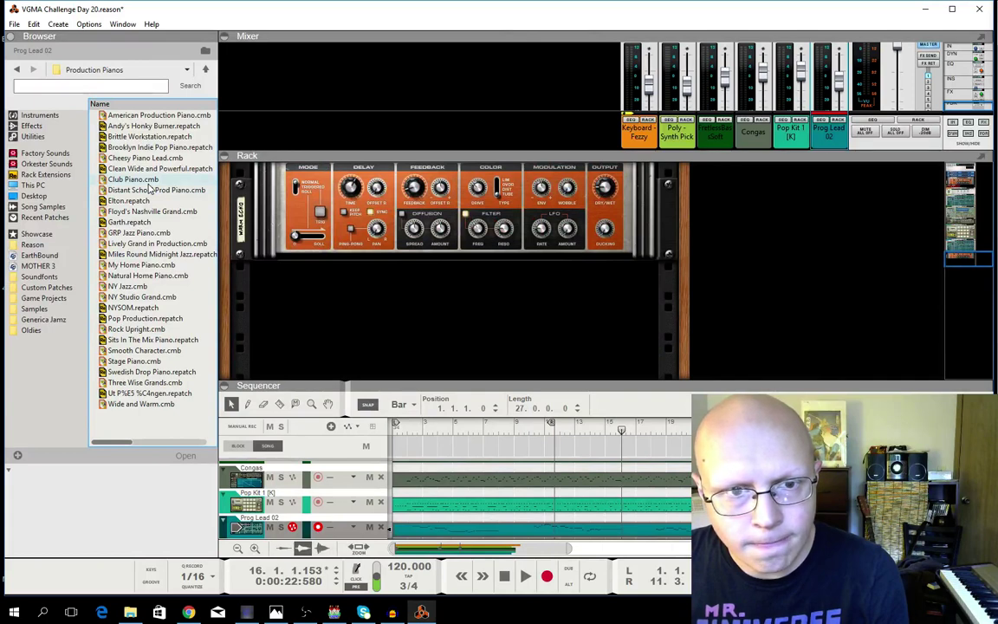
left_click(141, 296)
mouse_move(141, 296)
left_mouse_down()
mouse_move(389, 310)
mouse_move(396, 318)
left_mouse_up()
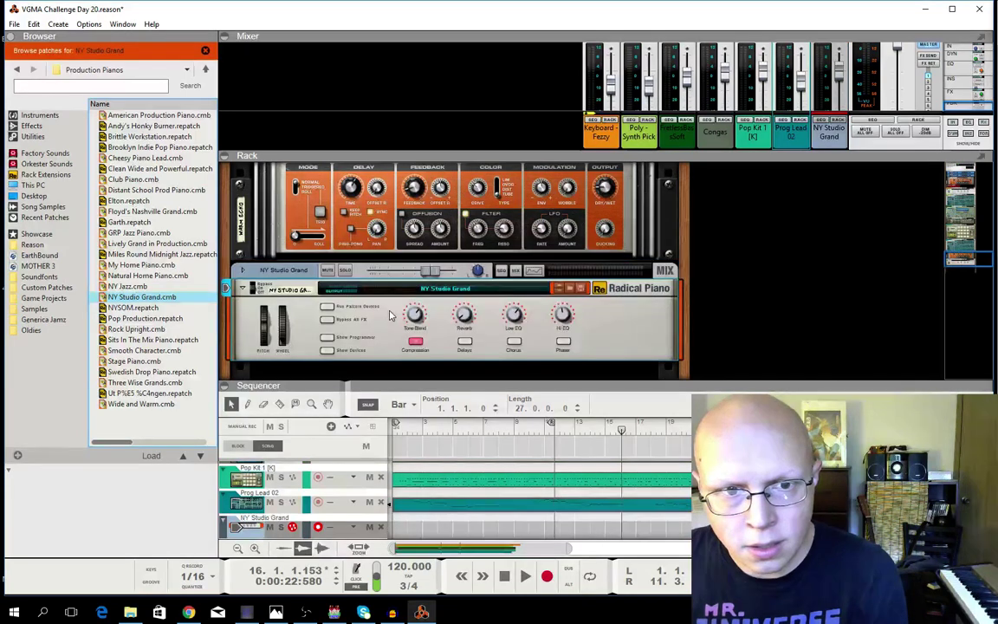
Enable Delays, Chorus and Phaser on the NY Studio Grand and set its Low EQ to 60.
left_click(465, 341)
left_click(514, 341)
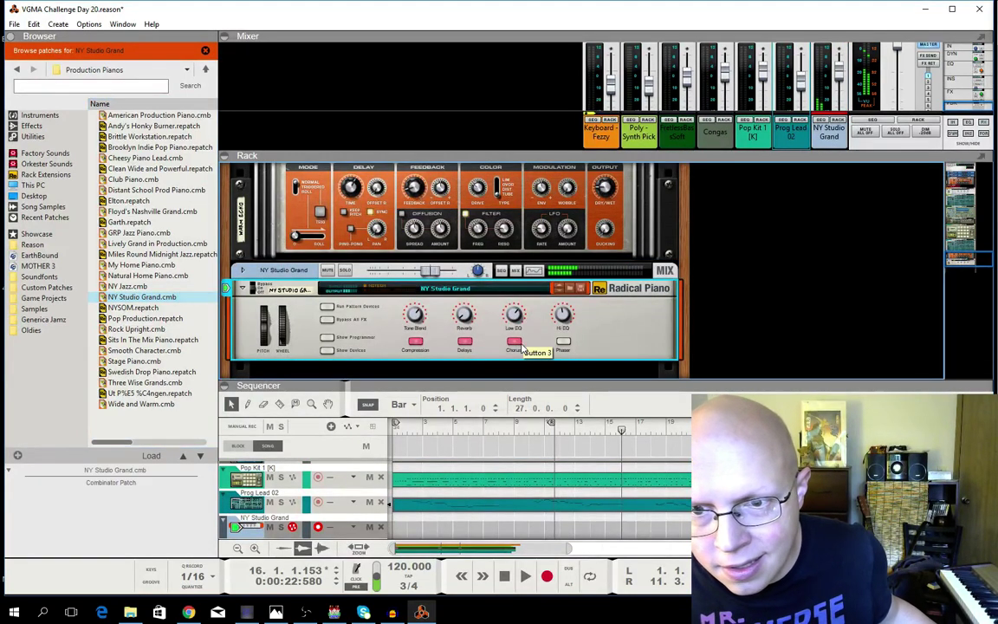
left_click(563, 341)
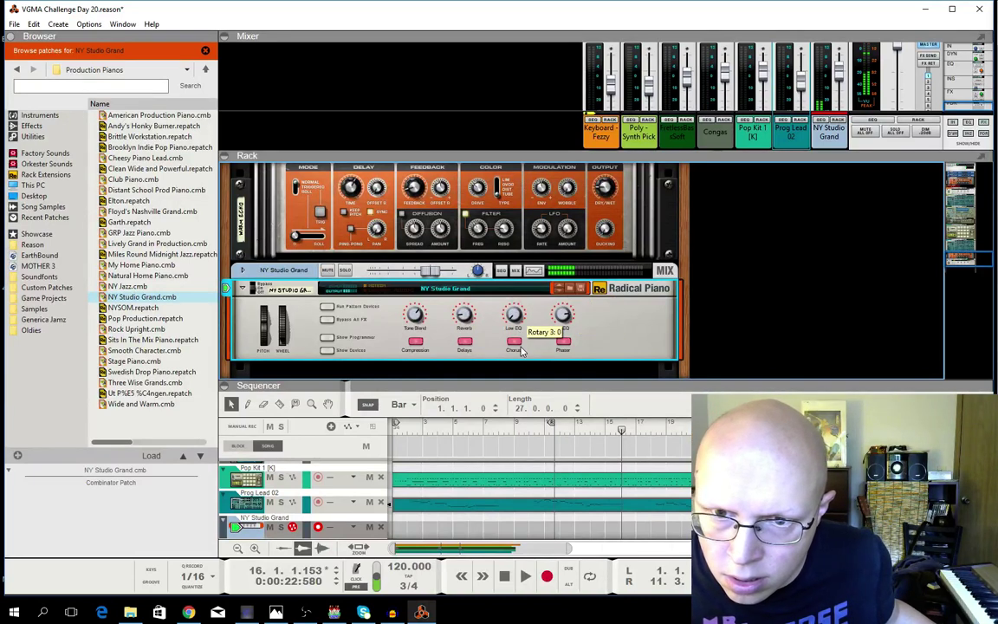
left_click_drag(509, 272, 512, 322)
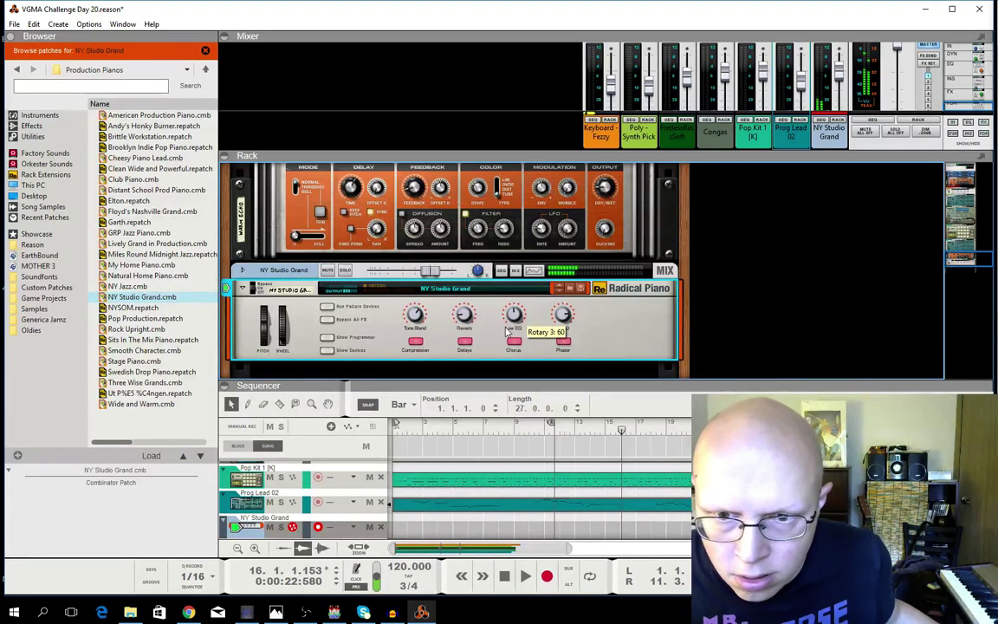
Record the piano part on the NY Studio Grand track from bar 1 to about bar 29.
left_click(391, 431)
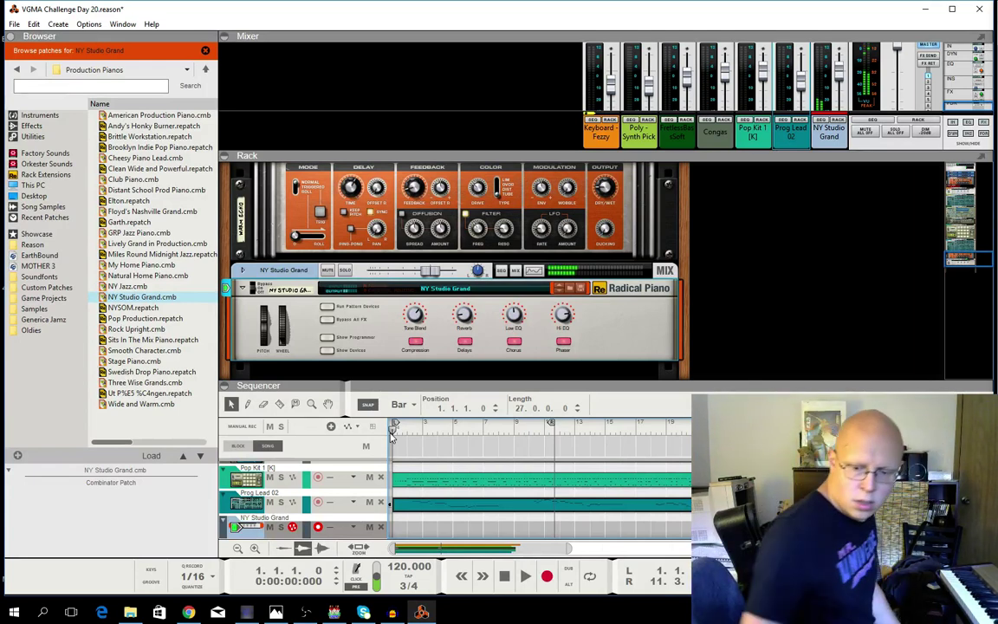
key("ctrl+Return")
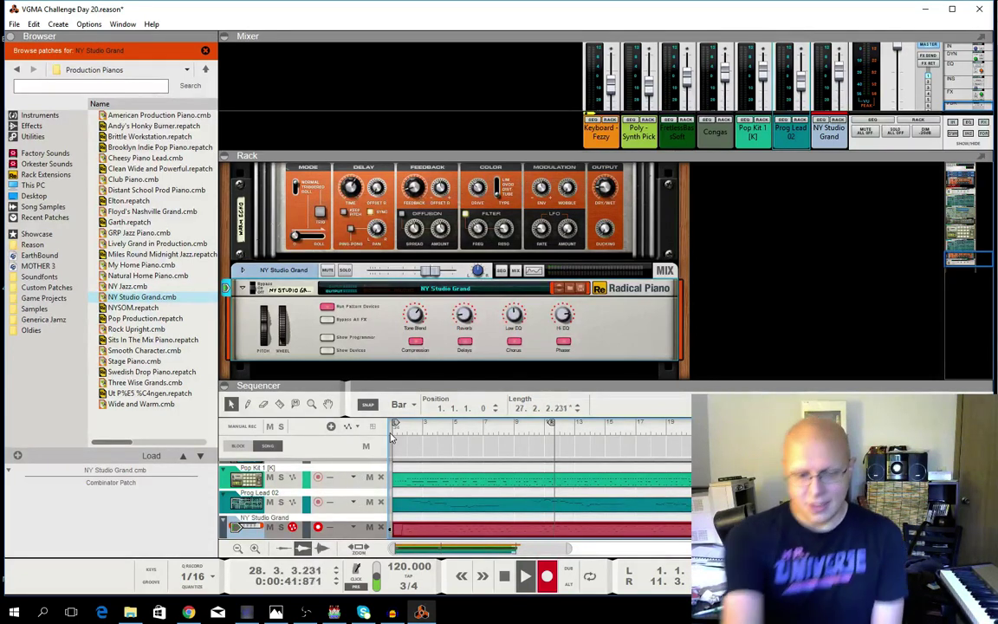
key("space")
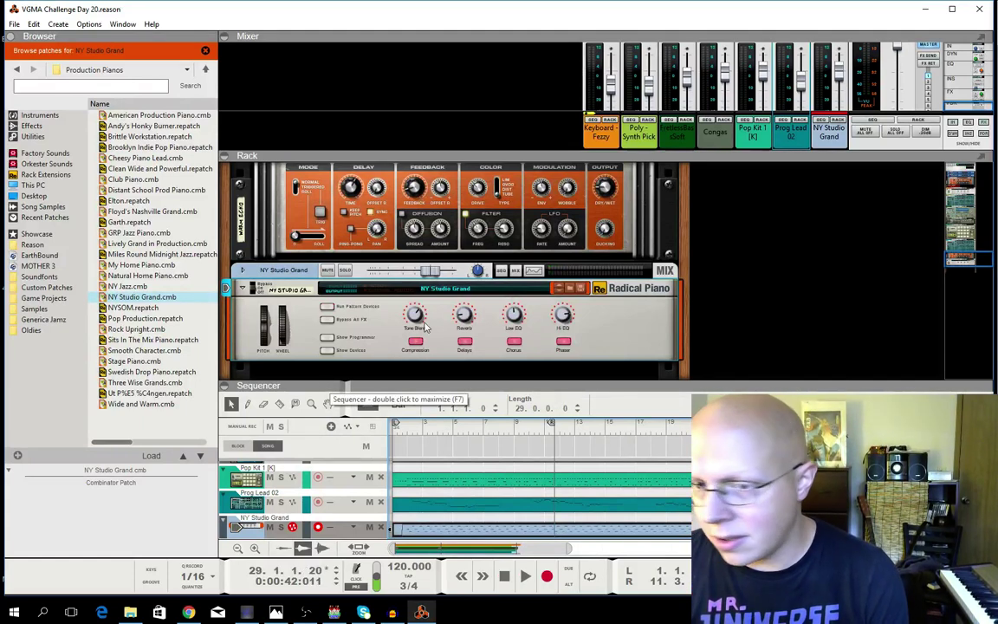
Play the song from bar 1 to about bar 29 while panning NY Studio Grand to -12 and FretlessBassSoft to 13.
scroll(468, 293, "down", 2)
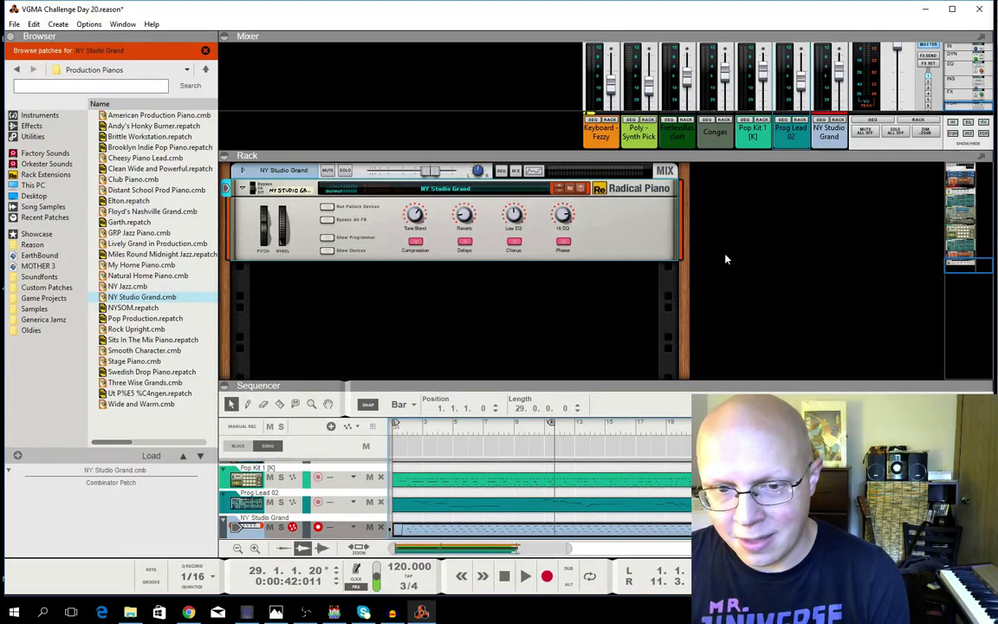
left_click(400, 437)
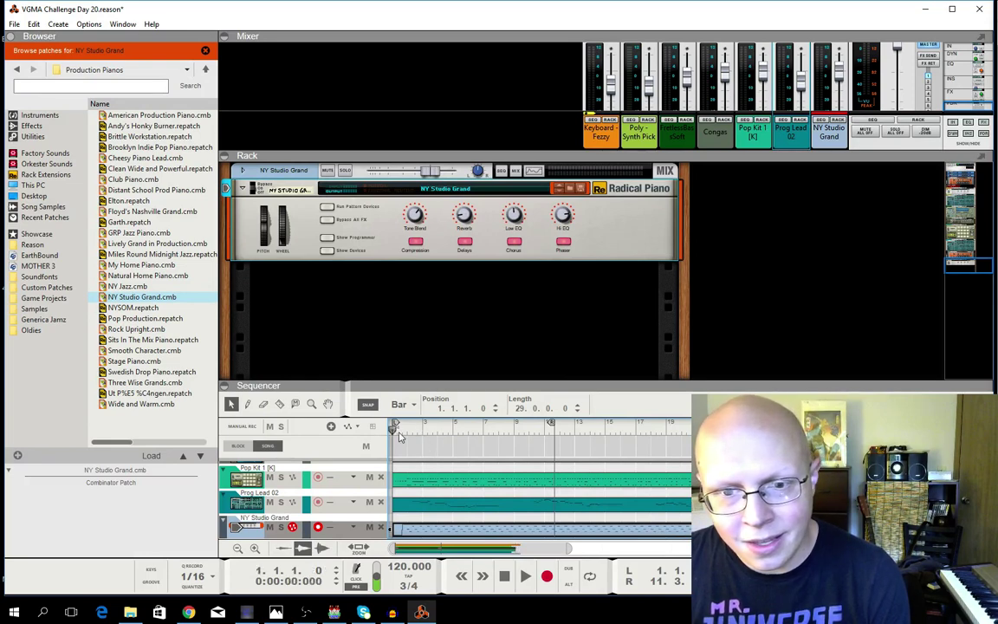
key("space")
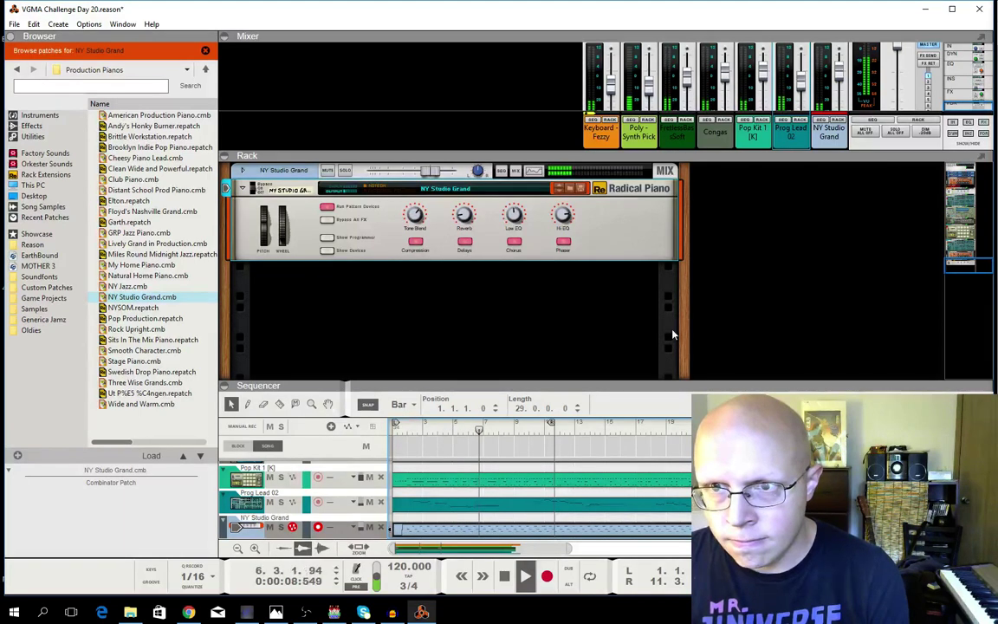
scroll(727, 341, "up", 1)
scroll(728, 340, "up", 1)
scroll(780, 87, "up", 2)
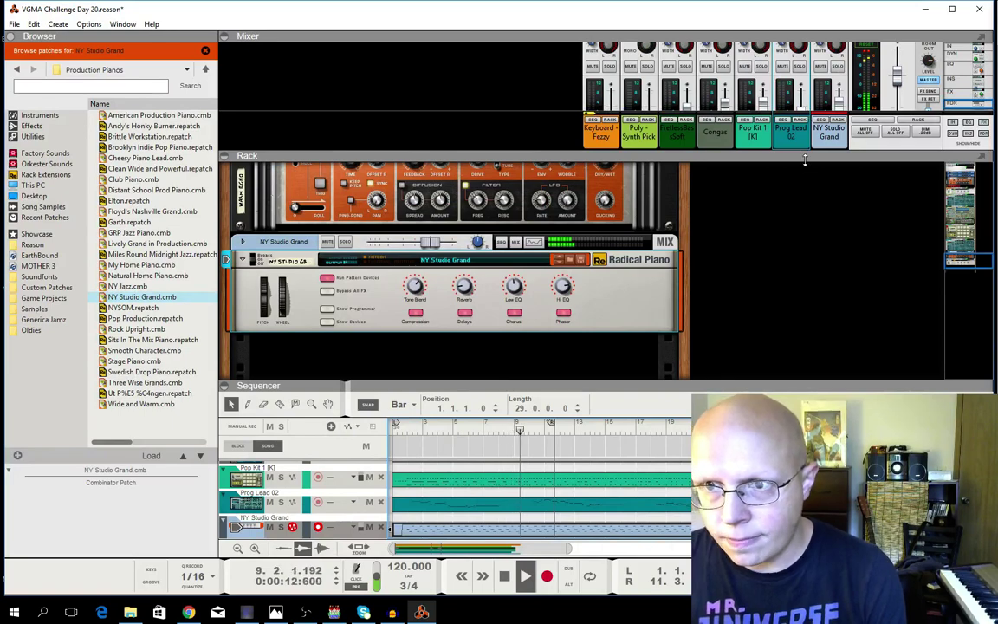
scroll(809, 143, "up", 4)
left_click(840, 221)
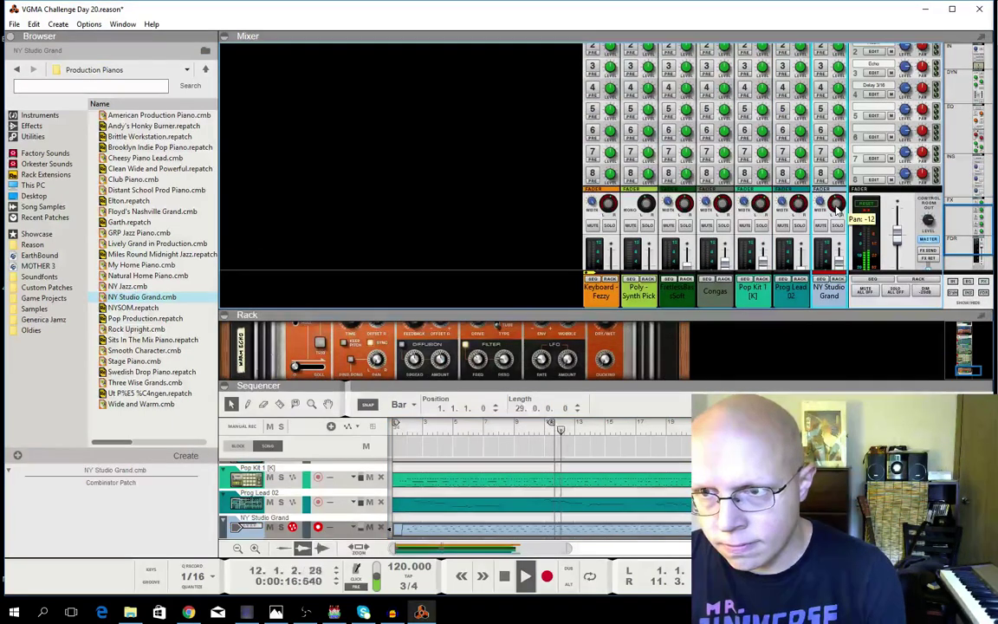
left_click(685, 205)
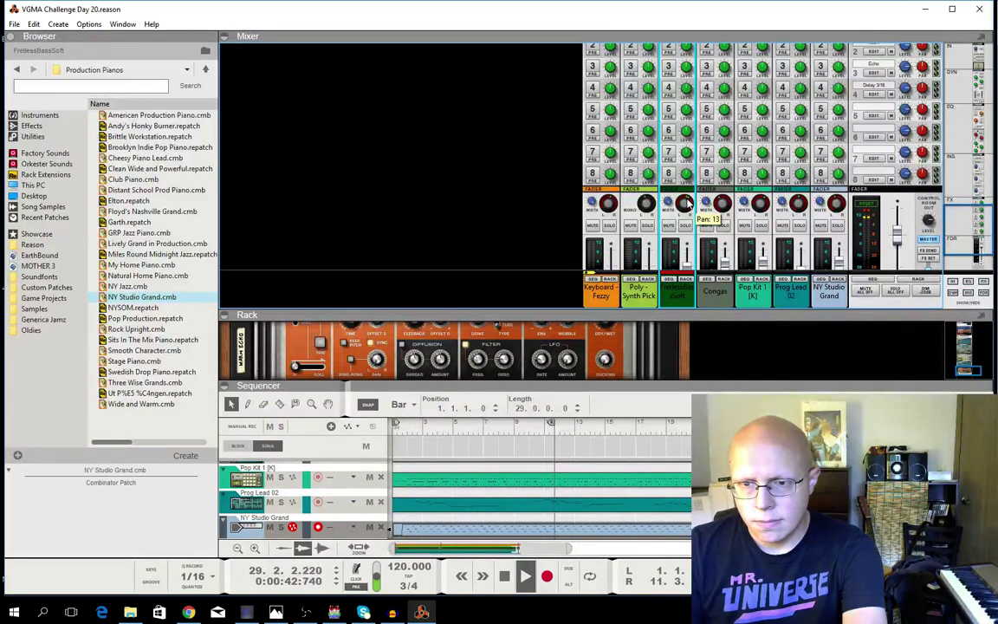
key("space")
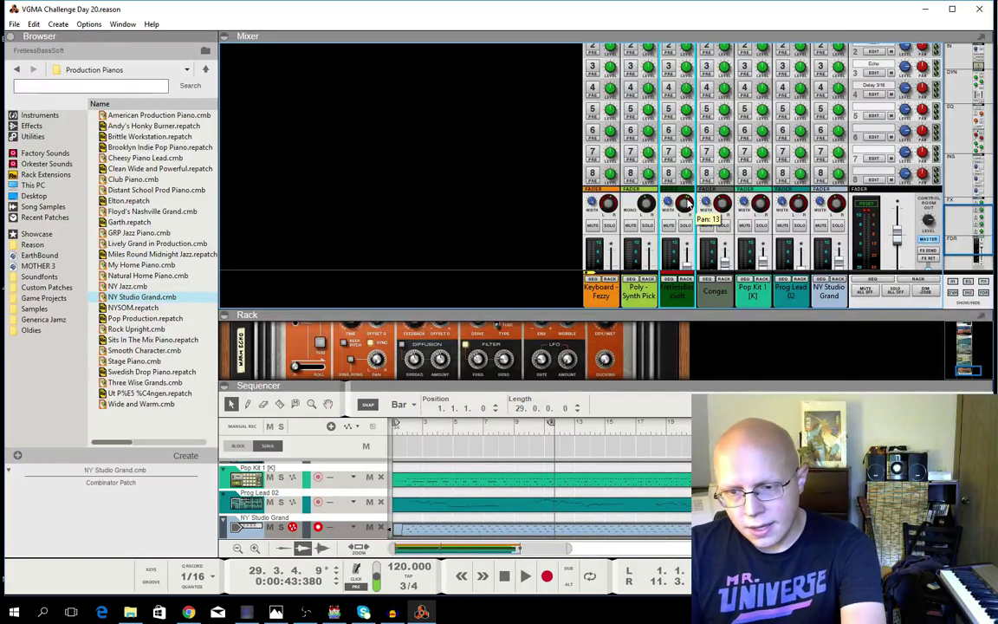